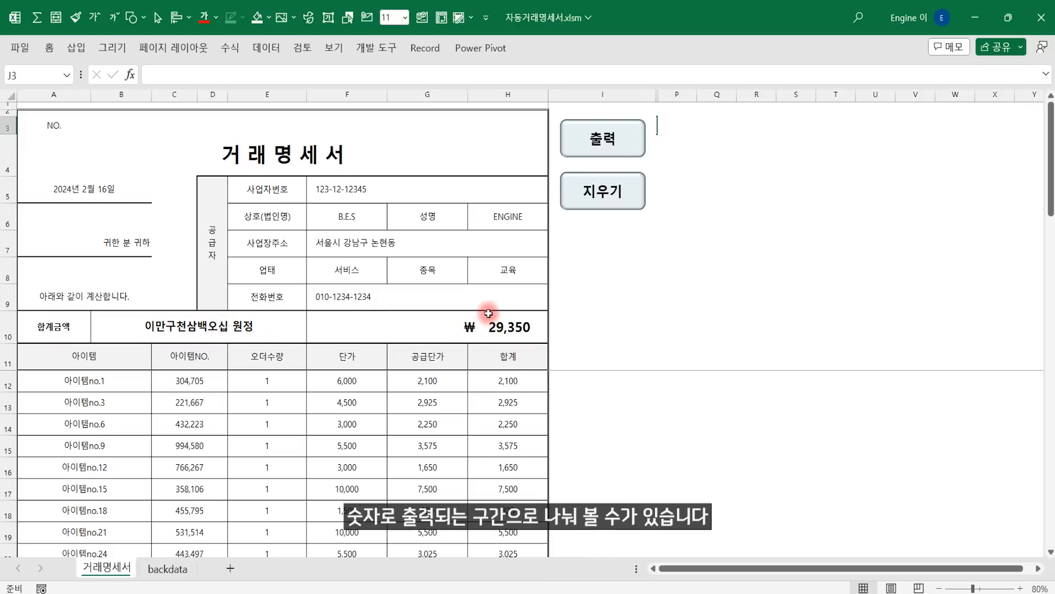
- Empty the invoice with the sheet's 지우기 macro and delete the order quantities in column C of the backdata sheet
{"action": "left_click", "coordinate": [585, 197]}
{"action": "left_click", "coordinate": [588, 426]}
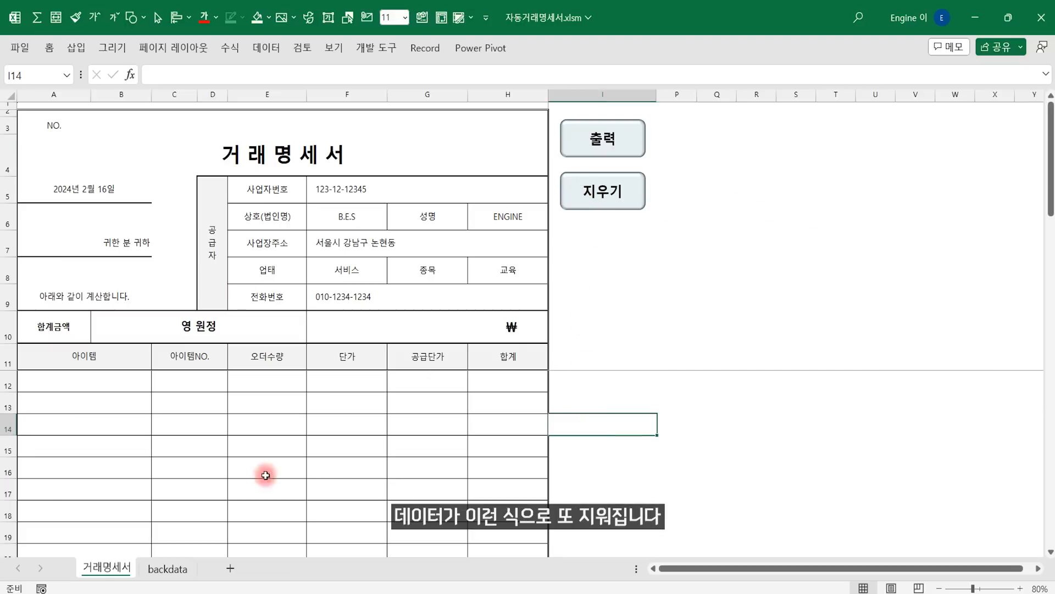
{"action": "left_click", "coordinate": [169, 575]}
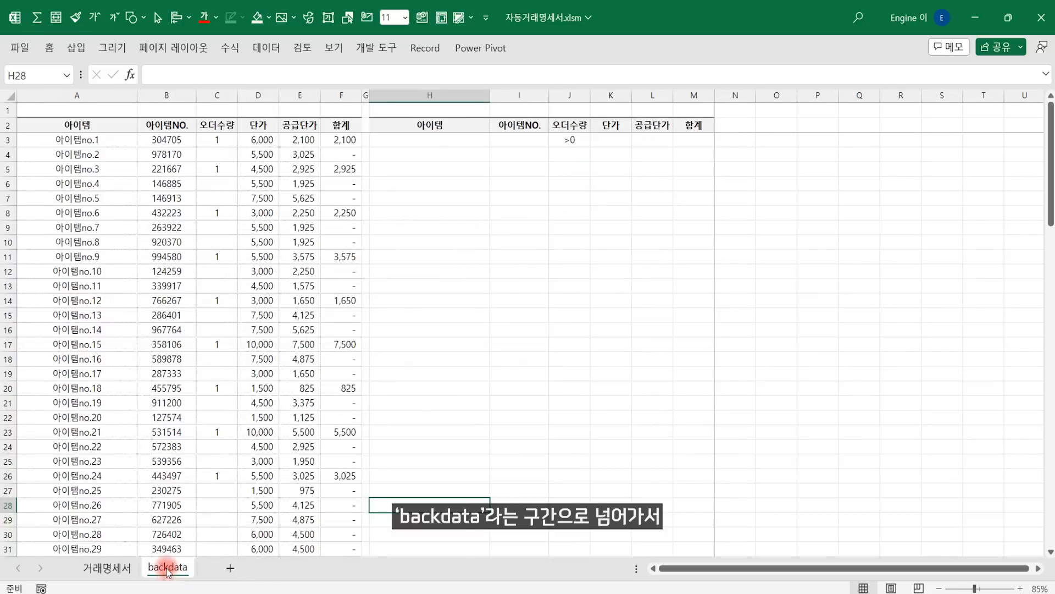
{"action": "left_click_drag", "start_coordinate": [225, 144], "coordinate": [227, 499]}
{"action": "key", "text": "Delete"}
{"action": "left_click", "coordinate": [341, 300]}
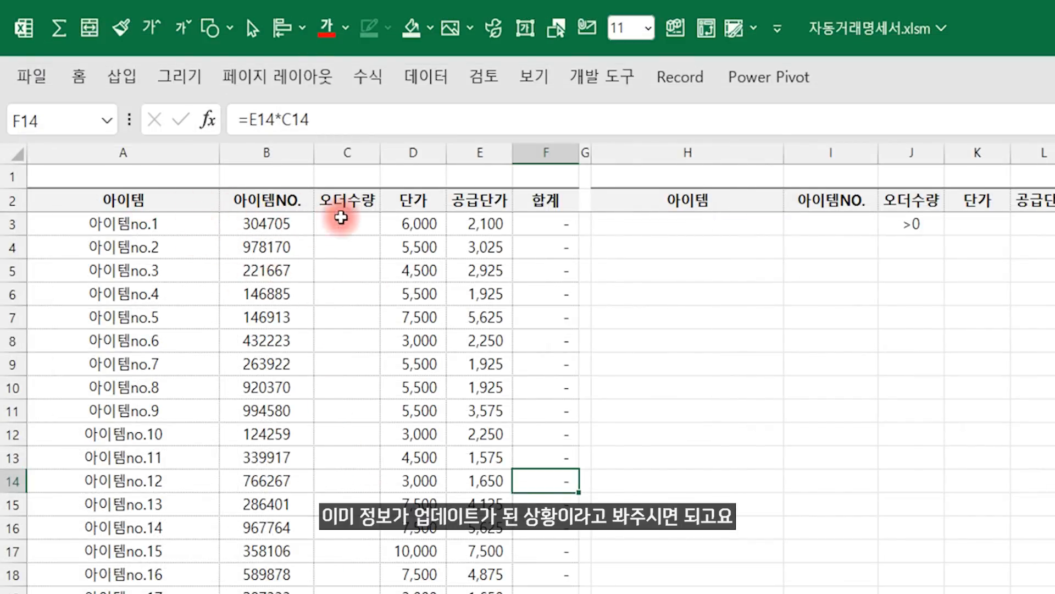
- Examine the formula behind the first item's 합계 value in column F
{"action": "left_click", "coordinate": [550, 223]}
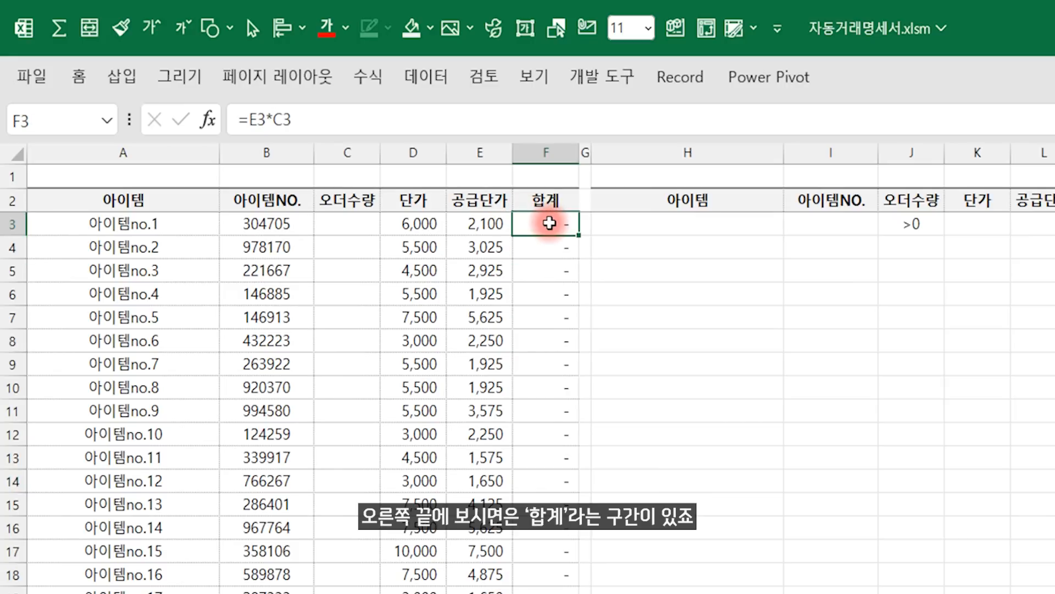
{"action": "double_click", "coordinate": [549, 223]}
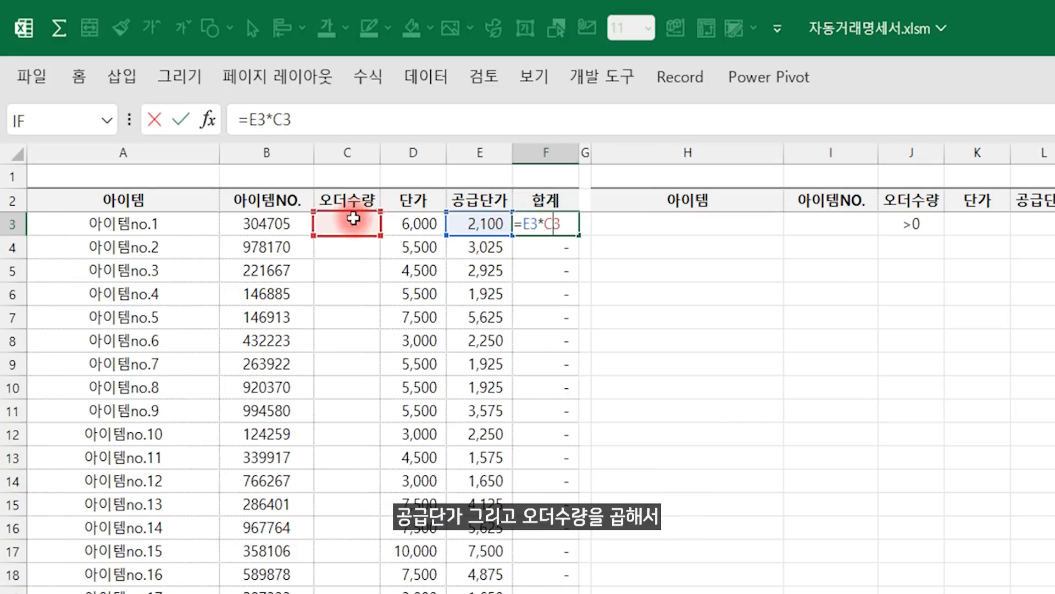
{"action": "key", "text": "Escape"}
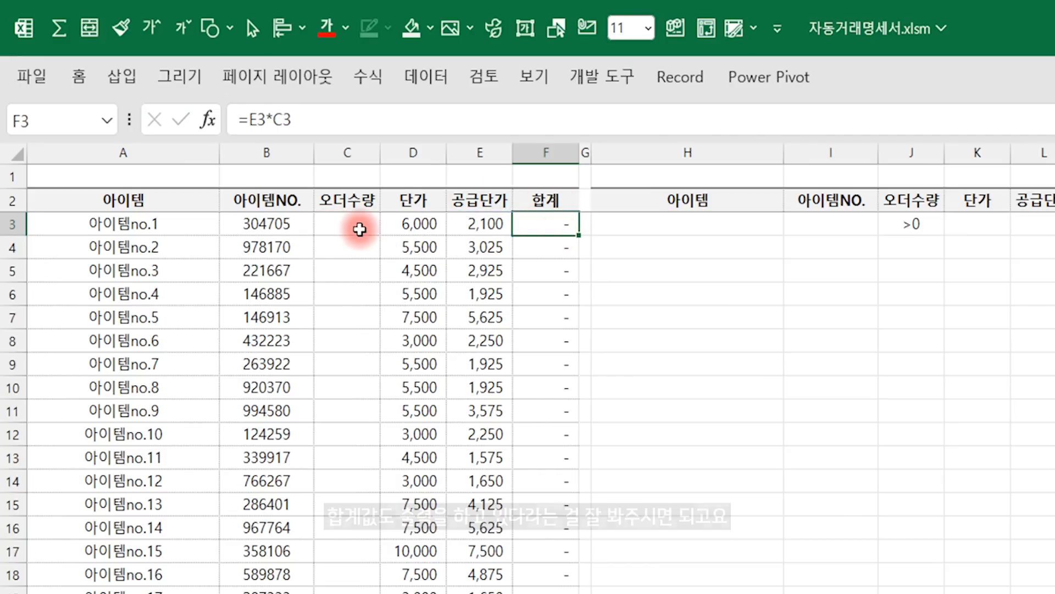
- Enter order quantity 1 for items no.1, 3, 6, 8, 11, 15, 18, 21 and 24, and output them to the 거래명세서 invoice
{"action": "left_click", "coordinate": [354, 228]}
{"action": "type", "text": "1"}
{"action": "left_click", "coordinate": [348, 334]}
{"action": "type", "text": "1"}
{"action": "left_click", "coordinate": [342, 390]}
{"action": "type", "text": "1"}
{"action": "left_click", "coordinate": [340, 454]}
{"action": "type", "text": "1"}
{"action": "left_click", "coordinate": [347, 552]}
{"action": "type", "text": "1"}
{"action": "left_click", "coordinate": [215, 388]}
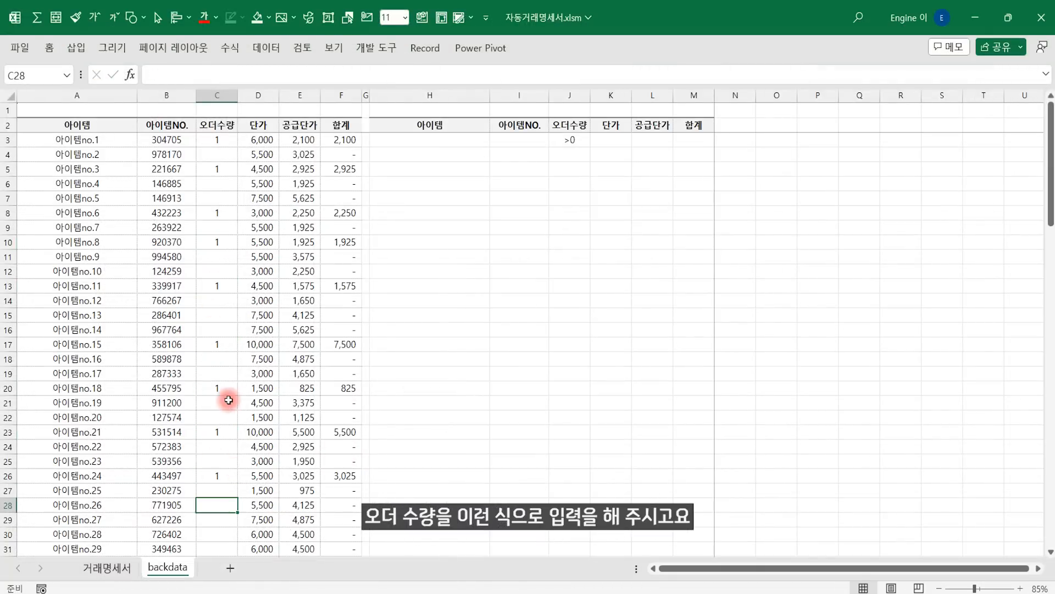
{"action": "left_click", "coordinate": [106, 567]}
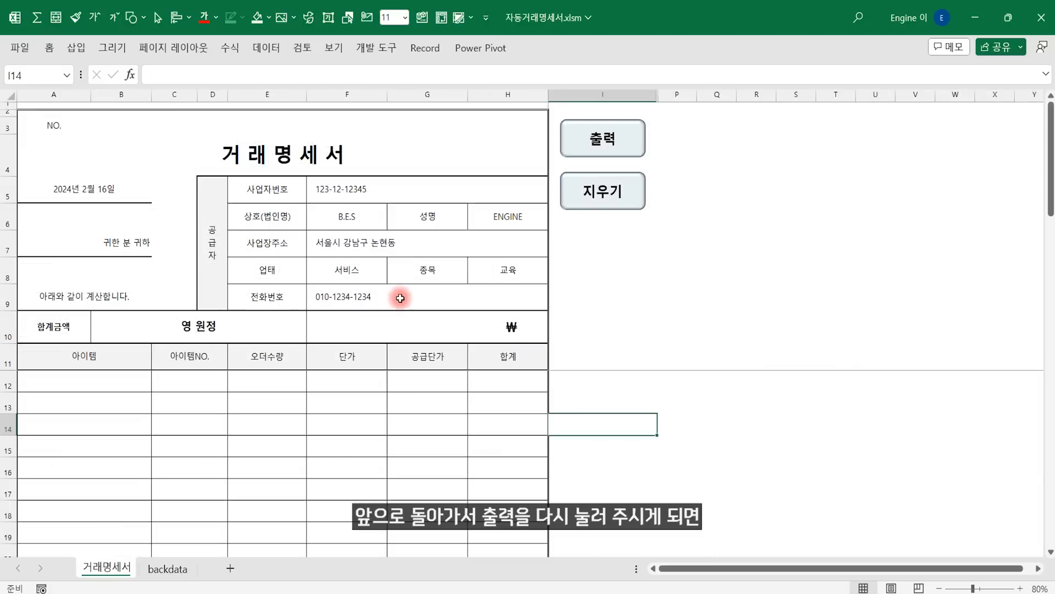
{"action": "left_click", "coordinate": [575, 150]}
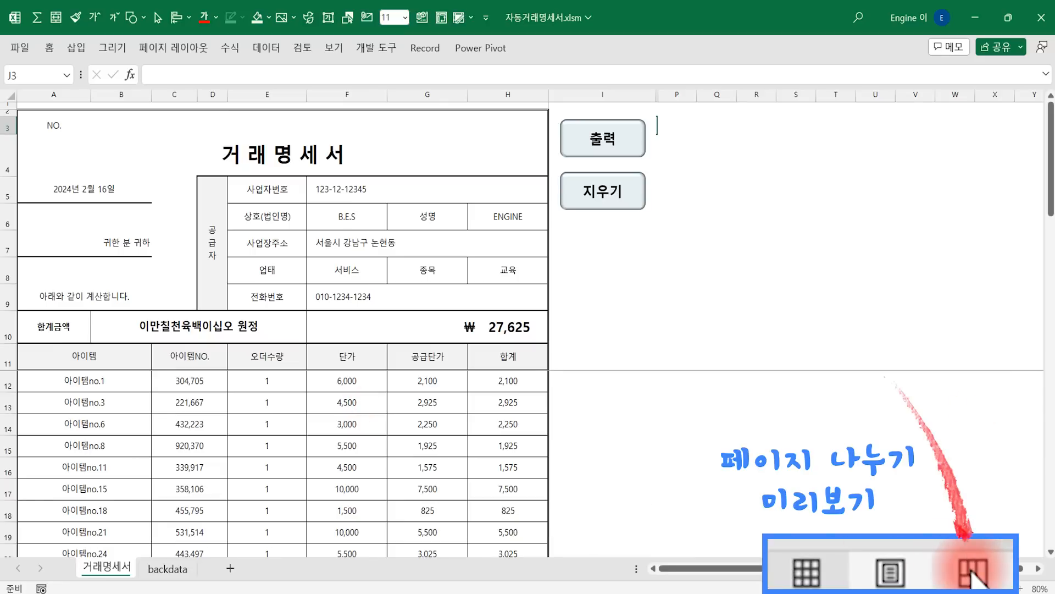
- Examine the invoice's print area in Page Break Preview and check its print preview
{"action": "left_click", "coordinate": [918, 588]}
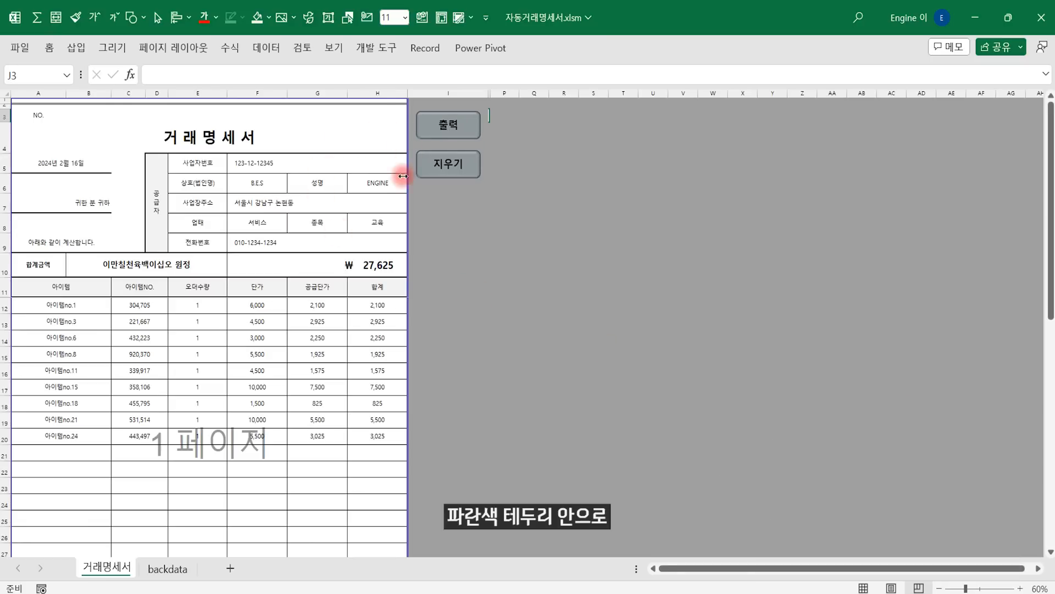
{"action": "scroll", "coordinate": [240, 294], "scroll_direction": "down", "scroll_amount": 4}
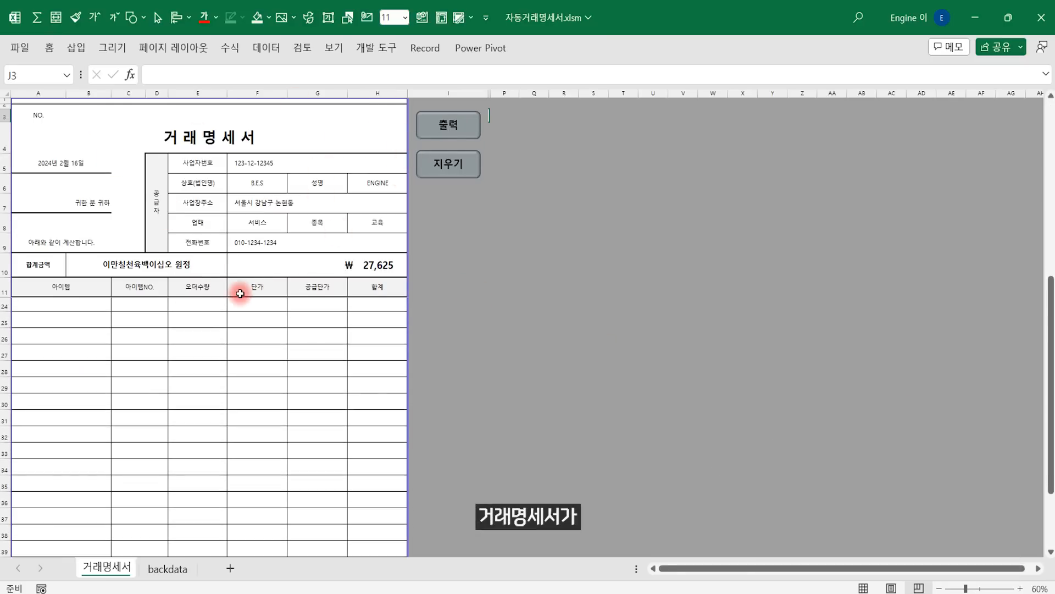
{"action": "scroll", "coordinate": [267, 322], "scroll_direction": "down", "scroll_amount": 4}
{"action": "scroll", "coordinate": [268, 326], "scroll_direction": "up", "scroll_amount": 8}
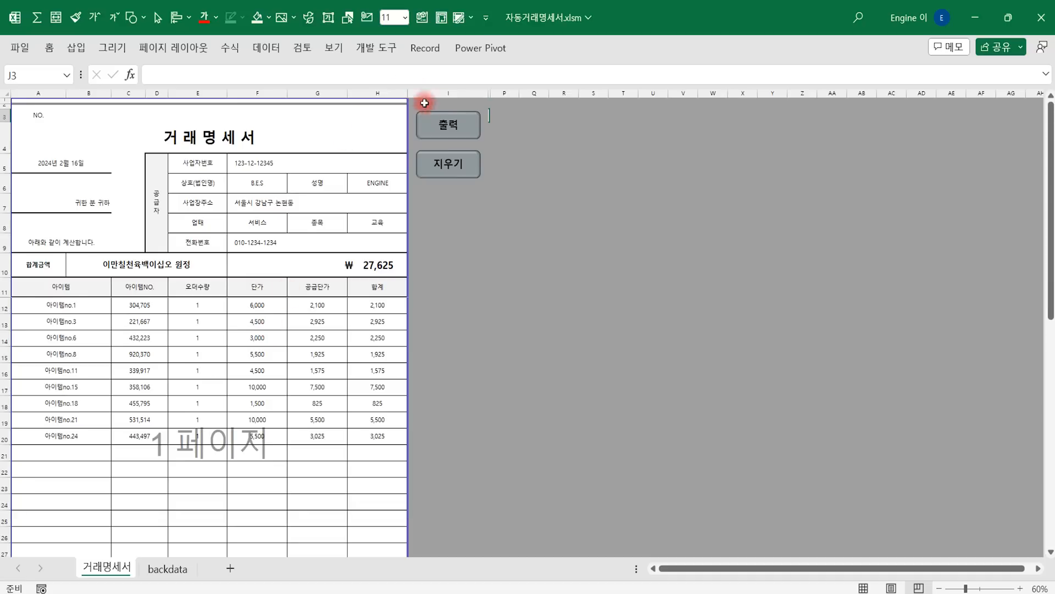
{"action": "key", "text": "ctrl+p"}
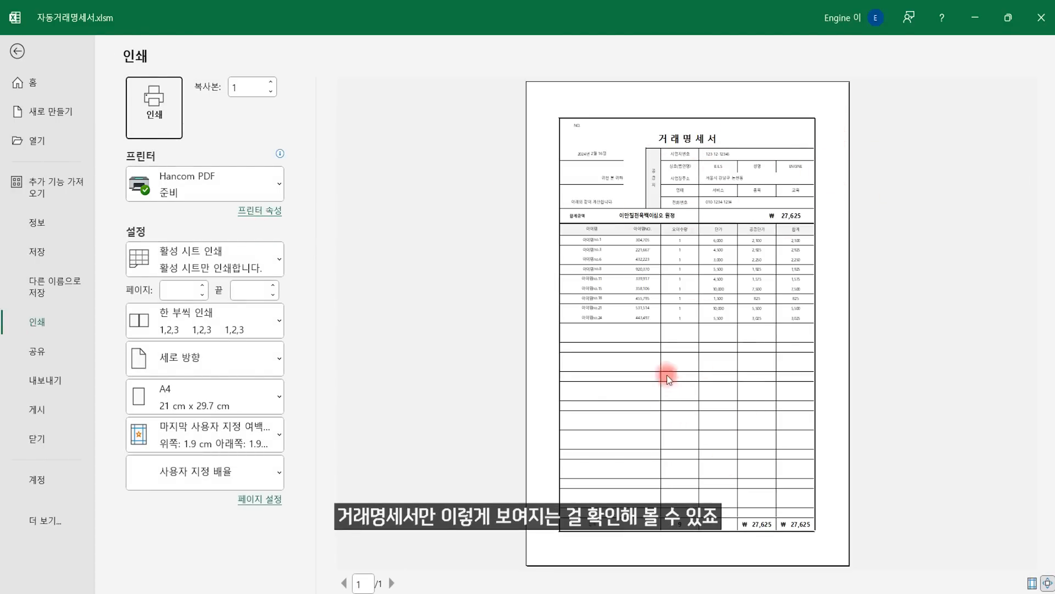
{"action": "key", "text": "Escape"}
{"action": "left_click", "coordinate": [258, 352]}
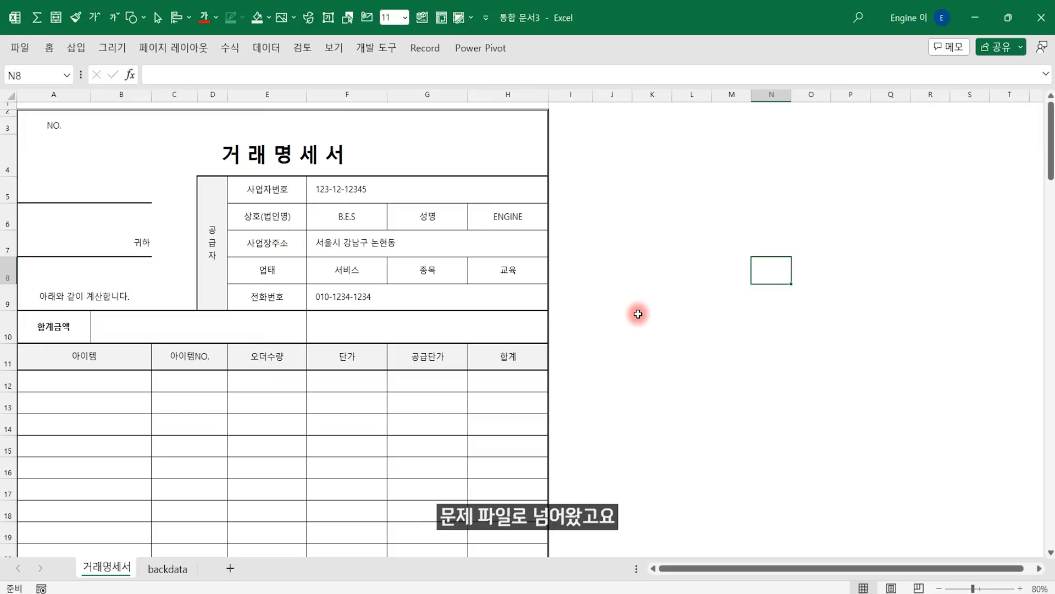
- In the 통합 문서3 workbook, copy the backdata headers 아이템 through 합계 (A2:F2) to the range starting at H2
{"action": "left_click", "coordinate": [638, 313]}
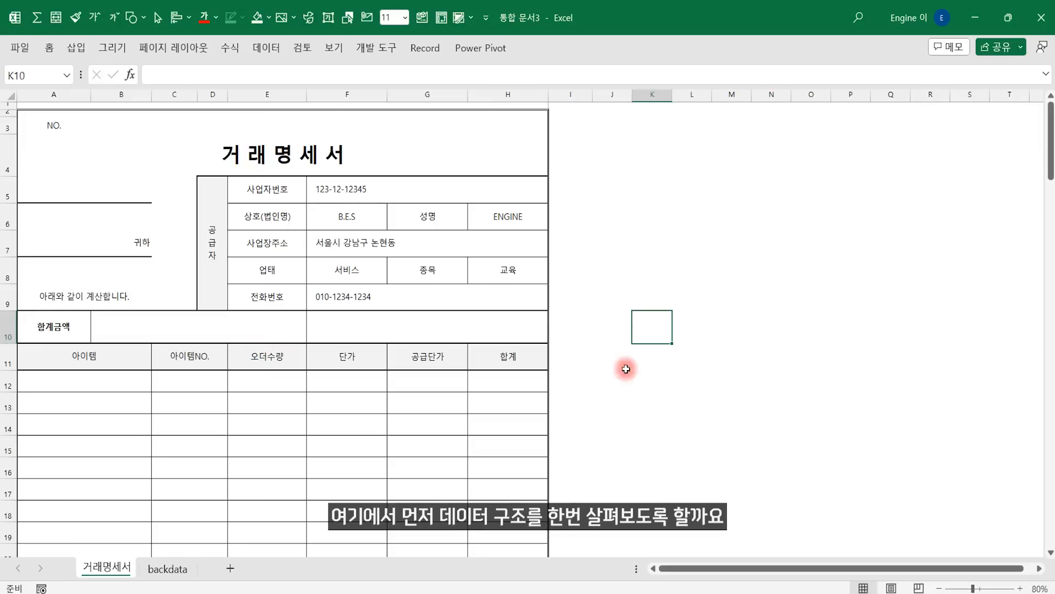
{"action": "left_click", "coordinate": [167, 571]}
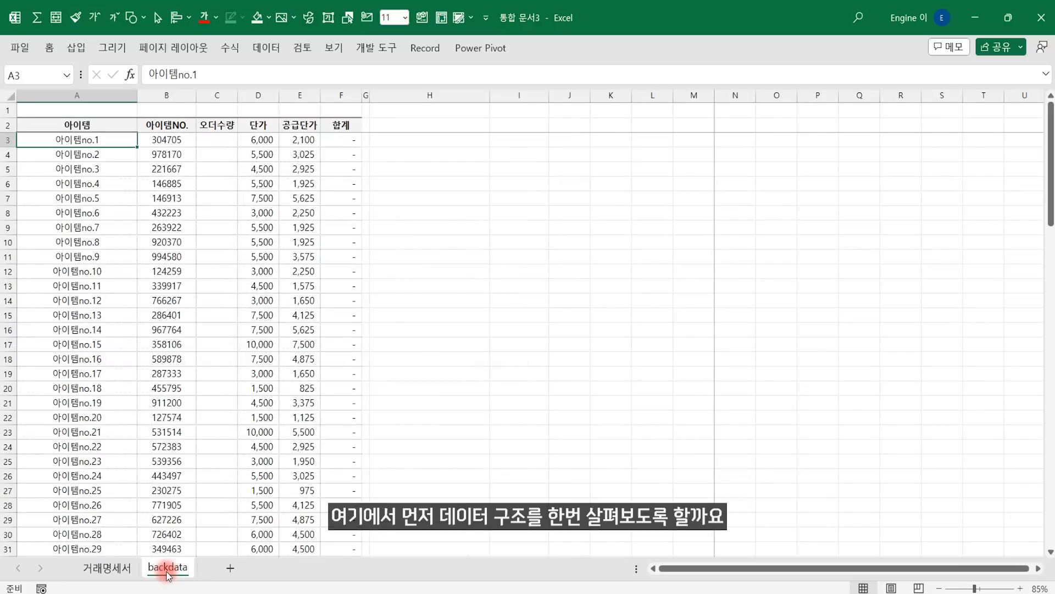
{"action": "left_click", "coordinate": [74, 127]}
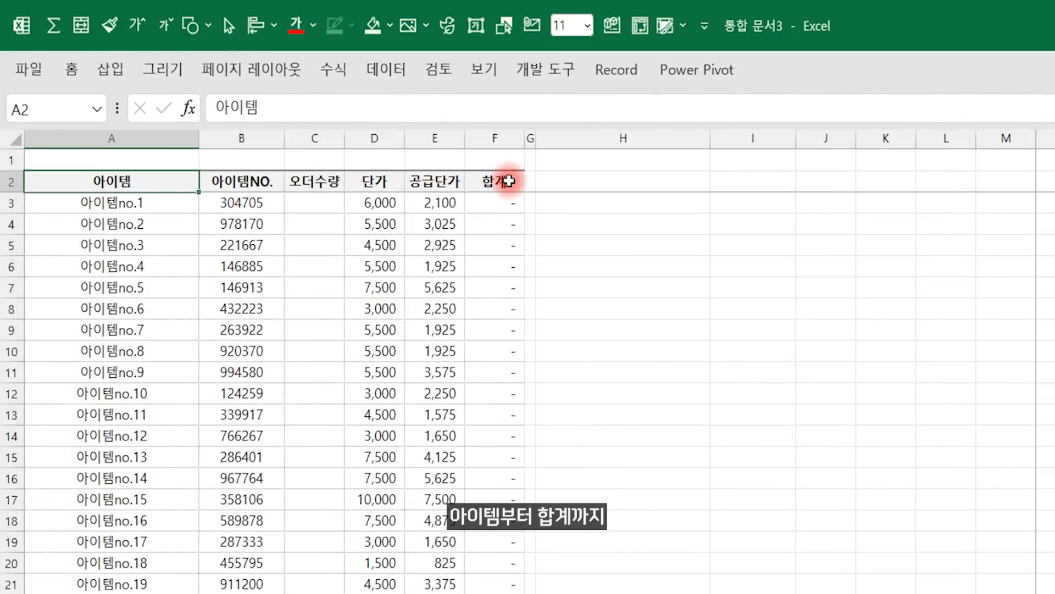
{"action": "left_click", "coordinate": [351, 125]}
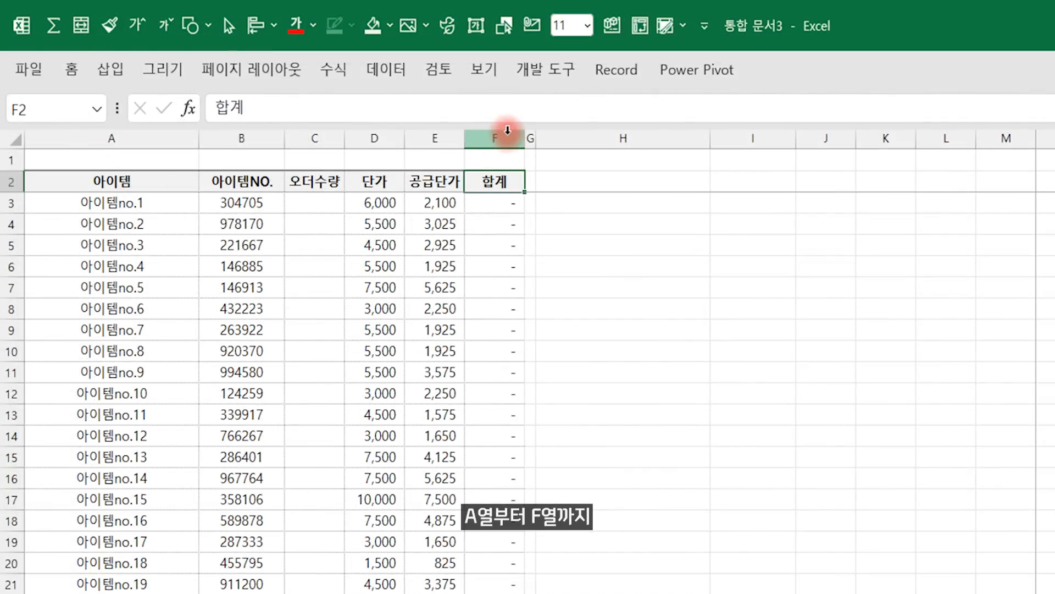
{"action": "left_click_drag", "start_coordinate": [155, 184], "coordinate": [483, 191]}
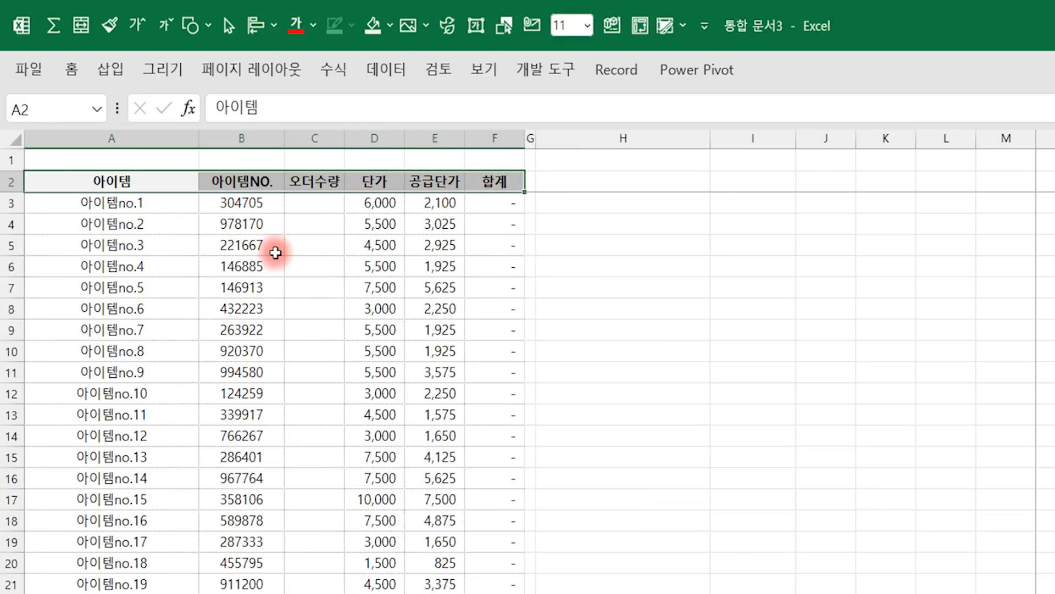
{"action": "key", "text": "ctrl+c"}
{"action": "left_click", "coordinate": [628, 182]}
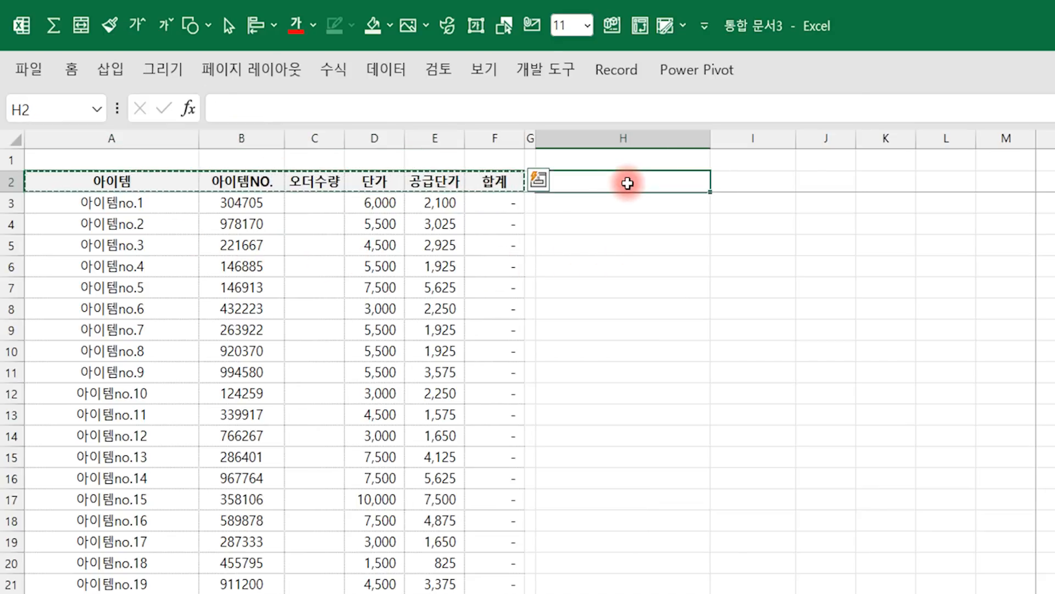
{"action": "key", "text": "ctrl+v"}
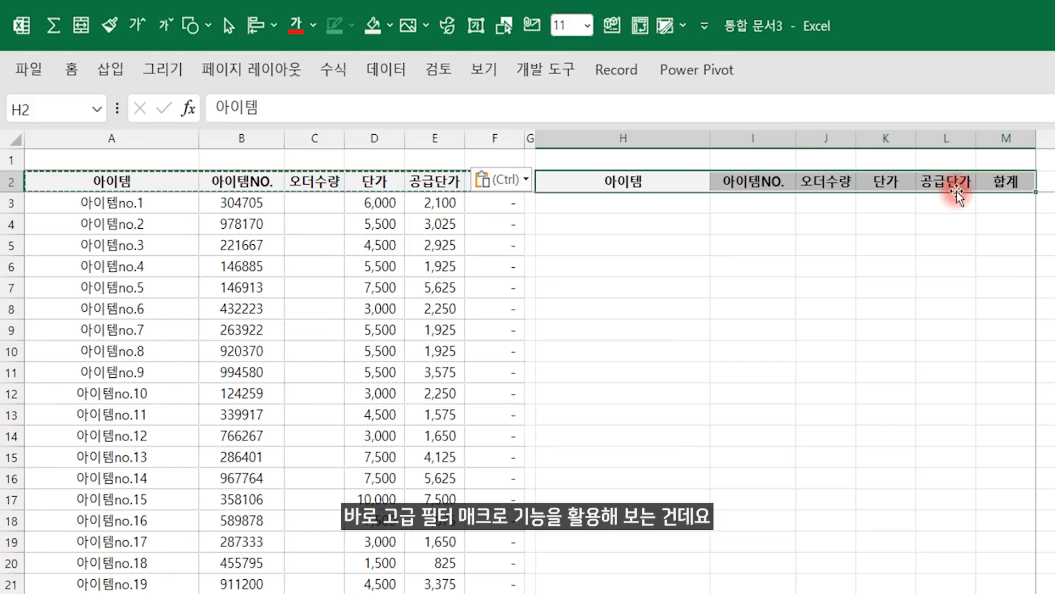
{"action": "left_click", "coordinate": [767, 245]}
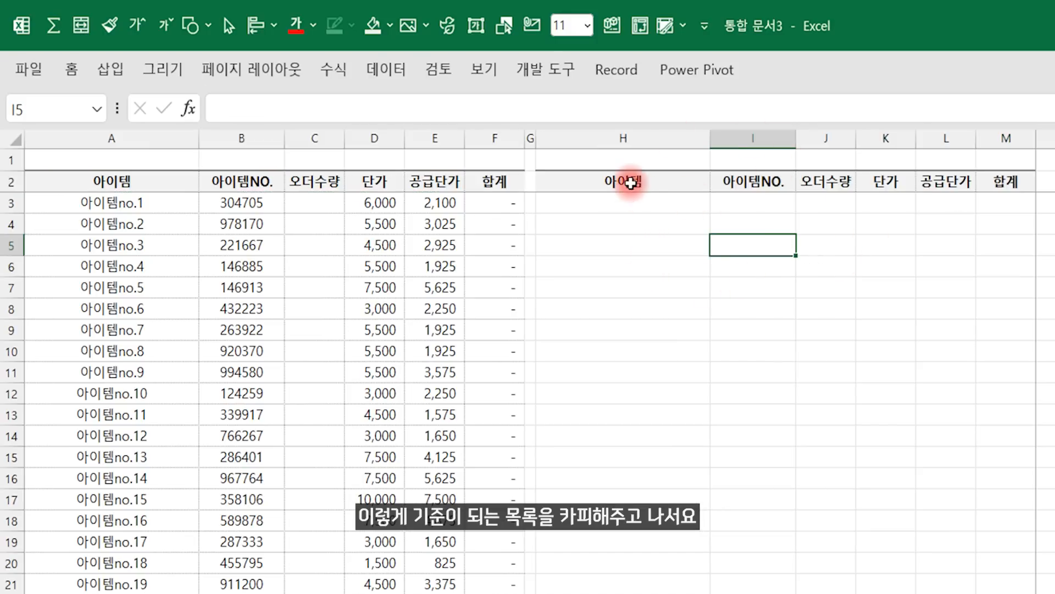
- Enter the filter condition >0 under the copied 오더수량 header in J3 and centre it in the cell
{"action": "left_click", "coordinate": [831, 205]}
{"action": "type", "text": ">0"}
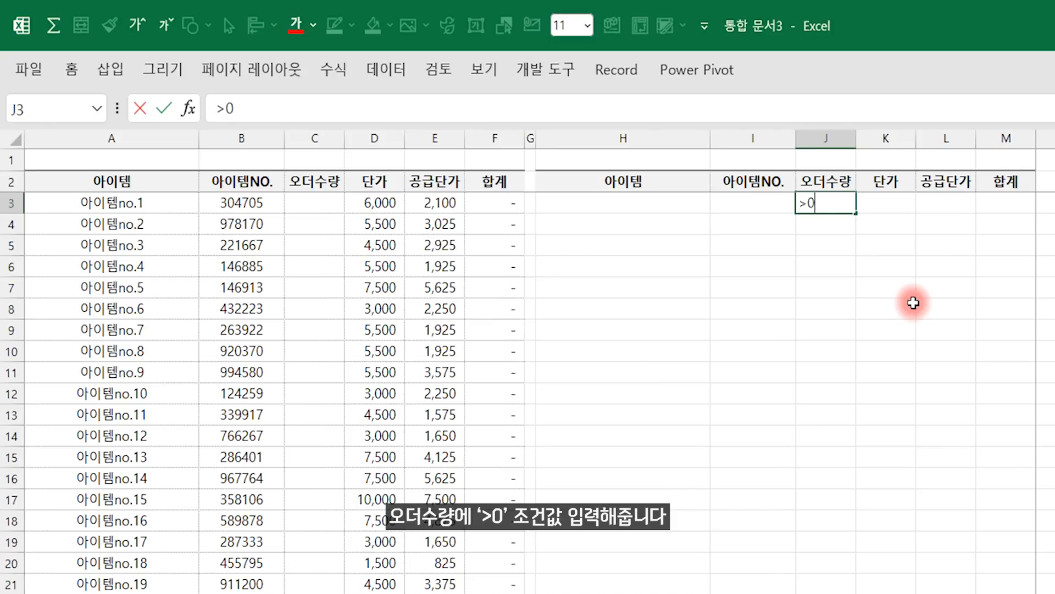
{"action": "key", "text": "Return"}
{"action": "key", "text": "Up"}
{"action": "left_click", "coordinate": [72, 70]}
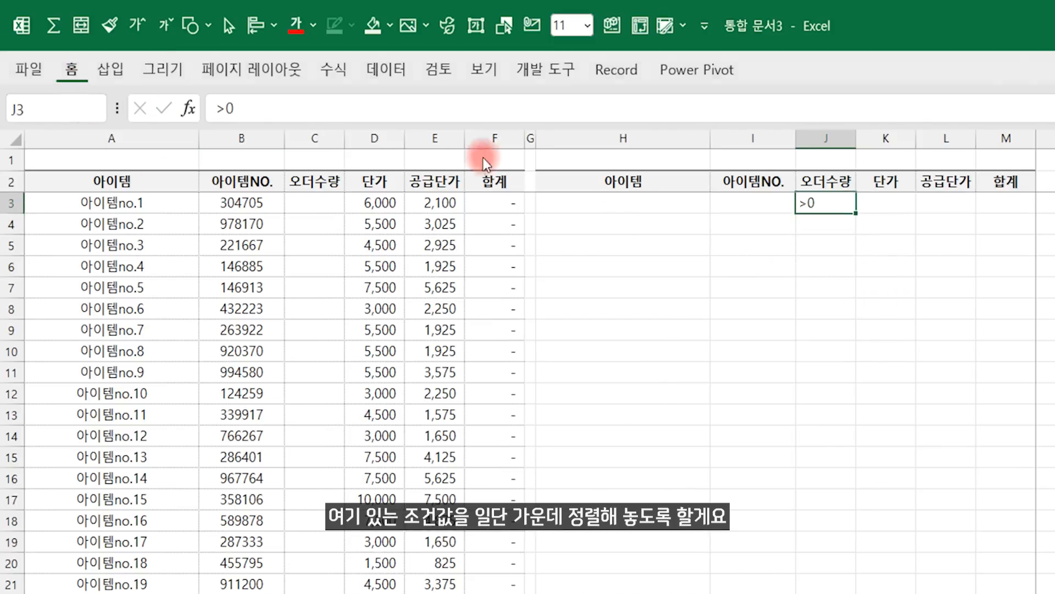
{"action": "left_click", "coordinate": [438, 147]}
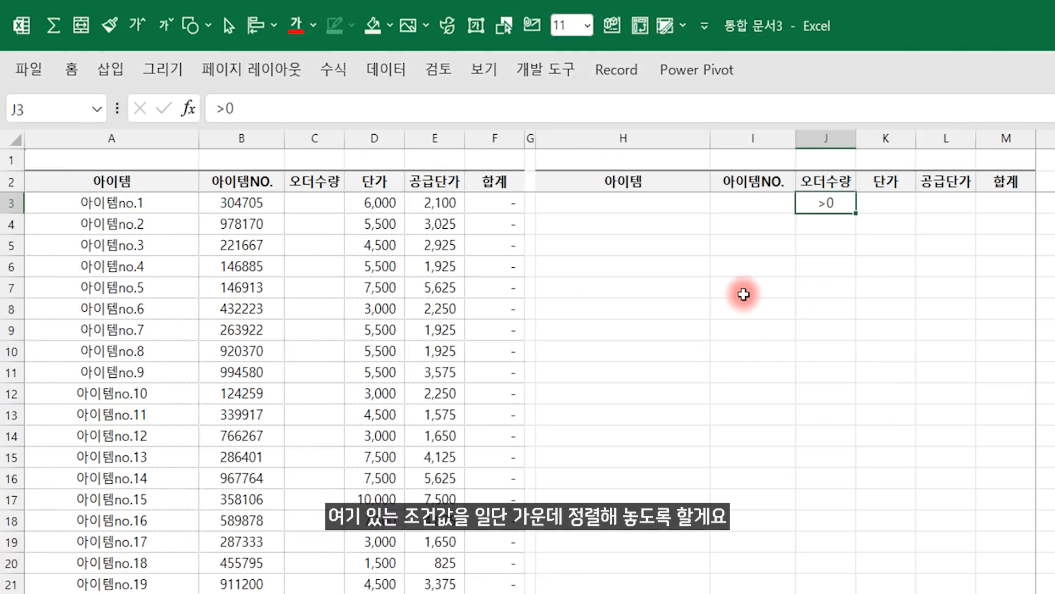
{"action": "left_click", "coordinate": [744, 295]}
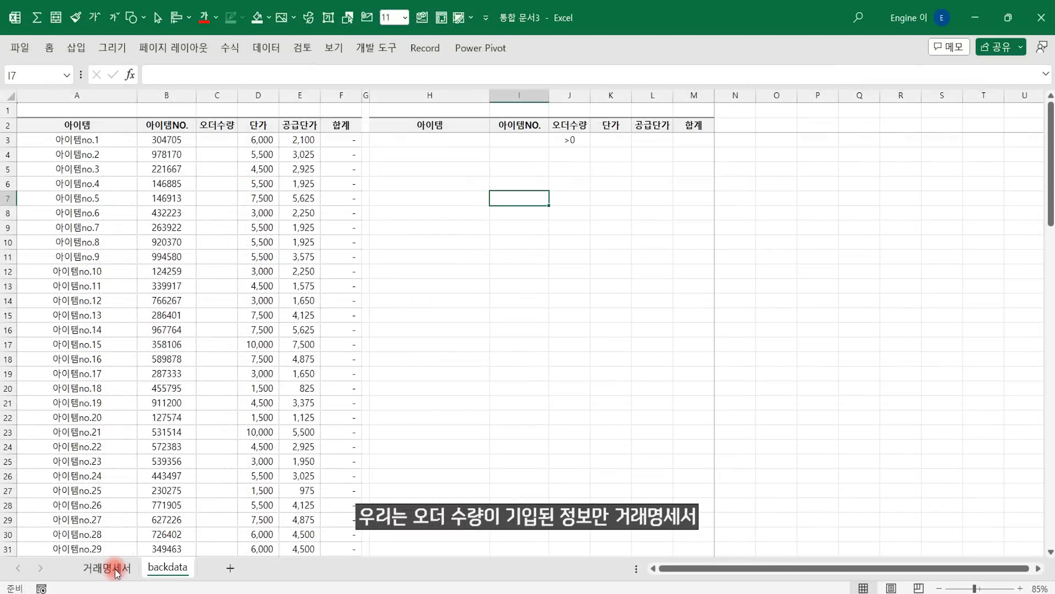
{"action": "left_click", "coordinate": [107, 567]}
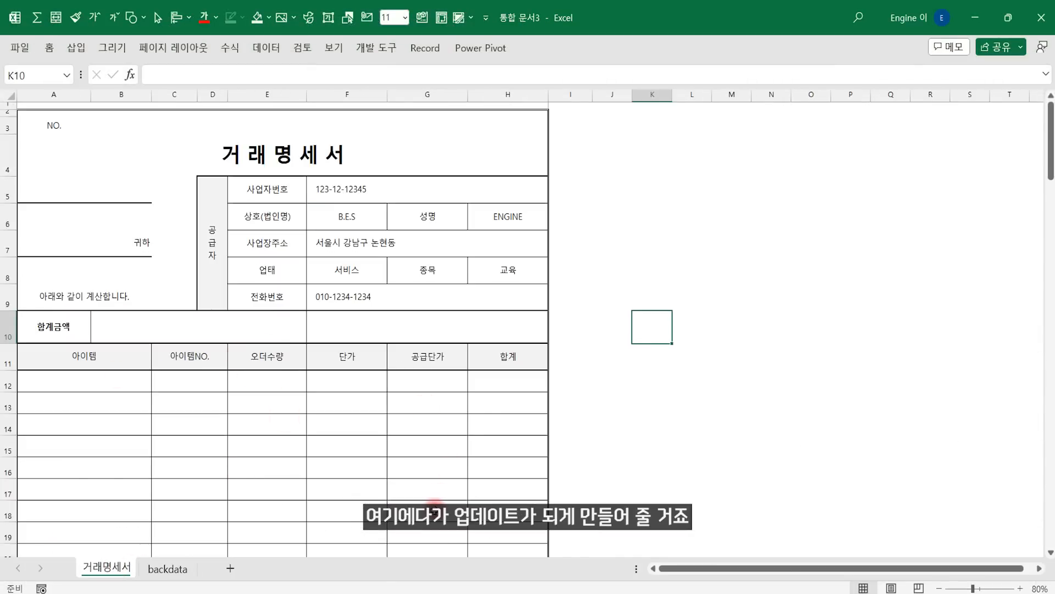
{"action": "left_click", "coordinate": [168, 568]}
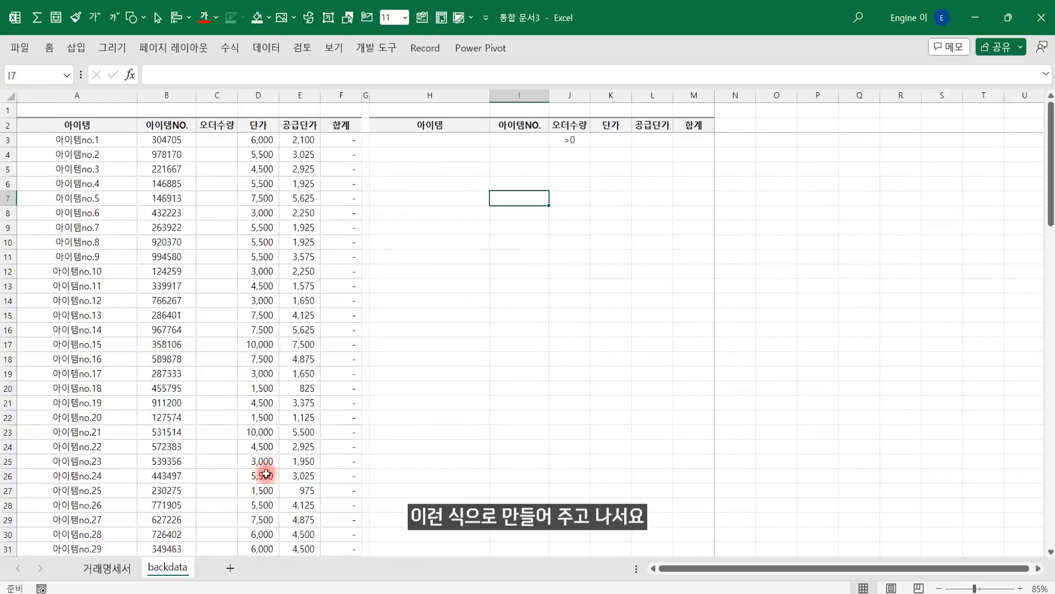
{"action": "left_click", "coordinate": [108, 568]}
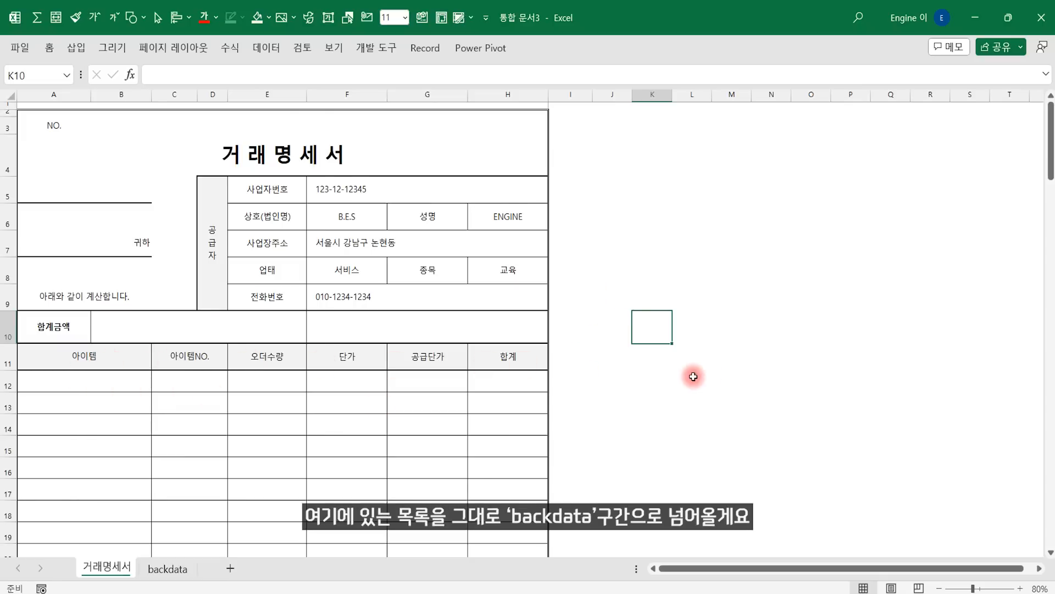
{"action": "left_click", "coordinate": [170, 568]}
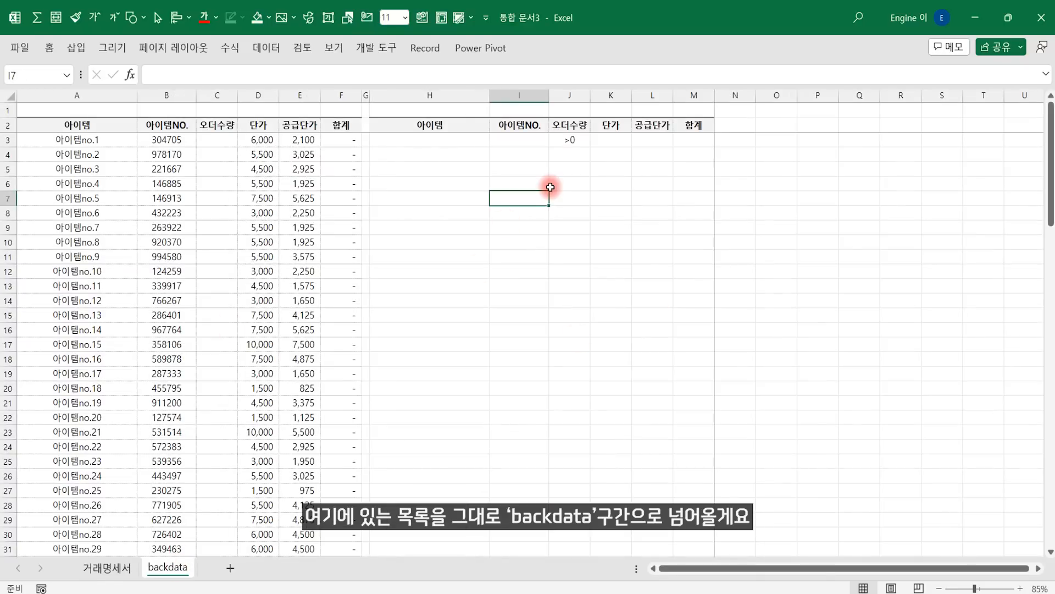
- Copy the criteria headers H2:M2 from backdata to the 거래명세서 sheet, starting at cell J11
{"action": "left_click_drag", "start_coordinate": [449, 125], "coordinate": [685, 121]}
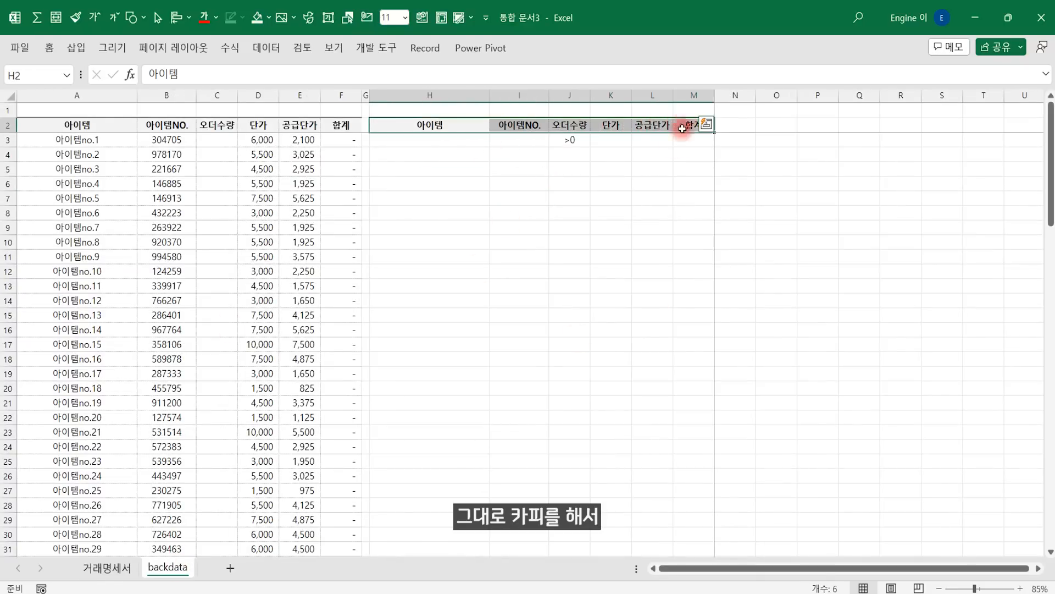
{"action": "left_click", "coordinate": [108, 566]}
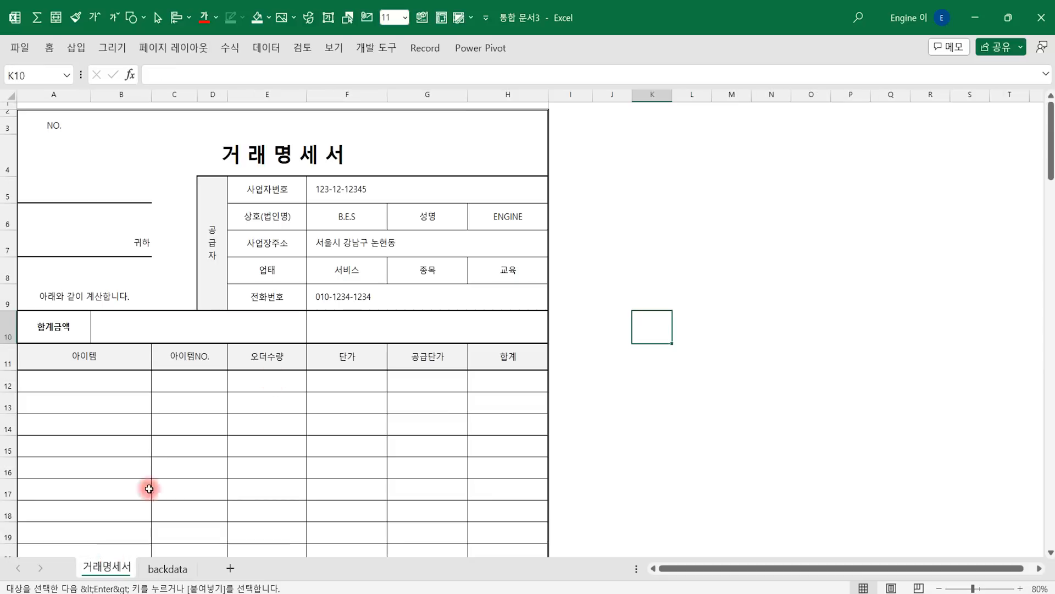
{"action": "left_click", "coordinate": [647, 358]}
{"action": "left_click", "coordinate": [627, 358]}
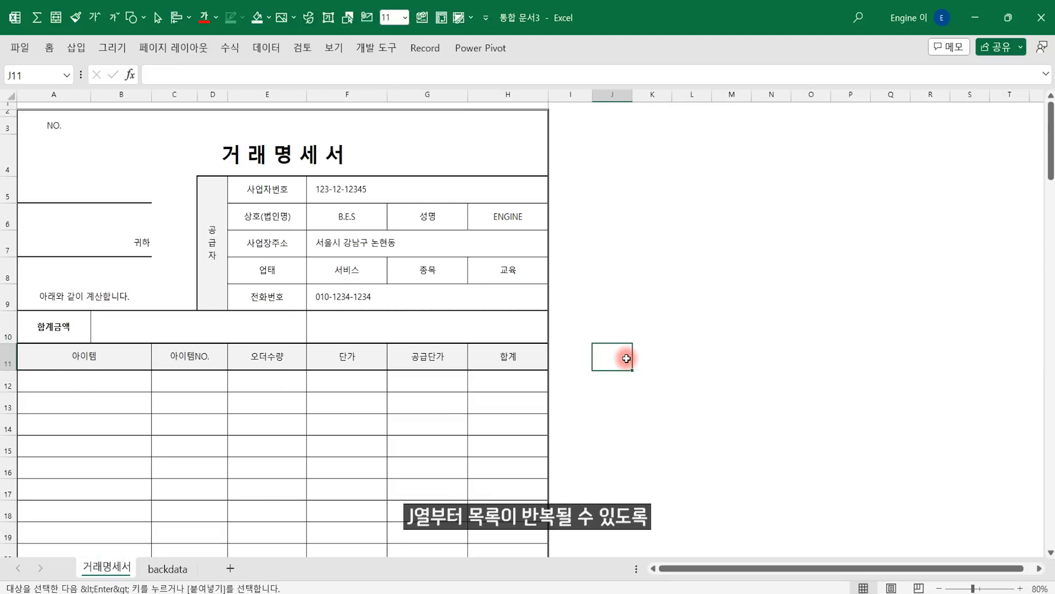
{"action": "key", "text": "ctrl+v"}
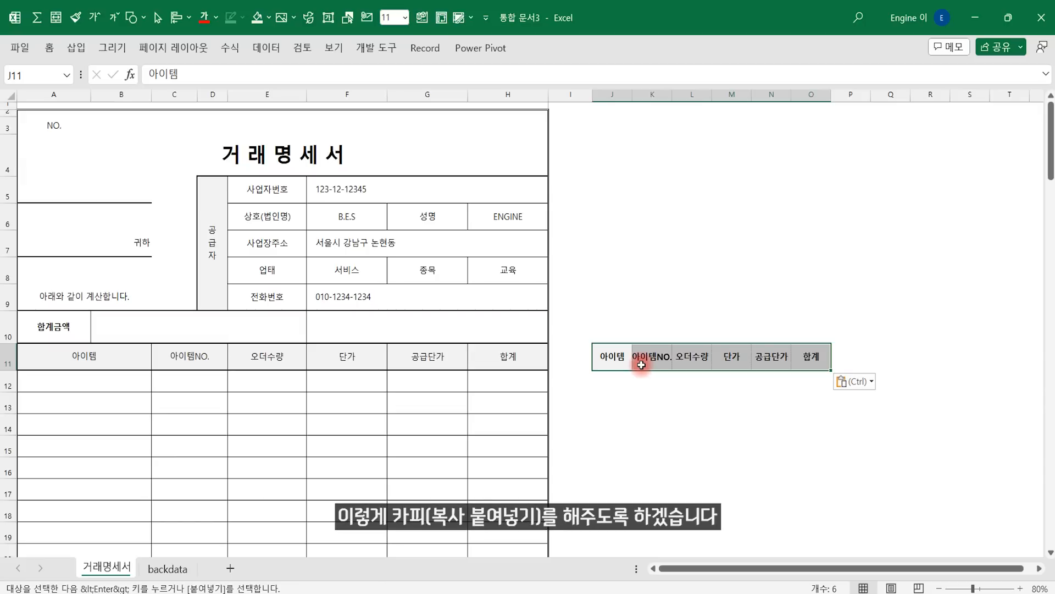
{"action": "left_click", "coordinate": [77, 357]}
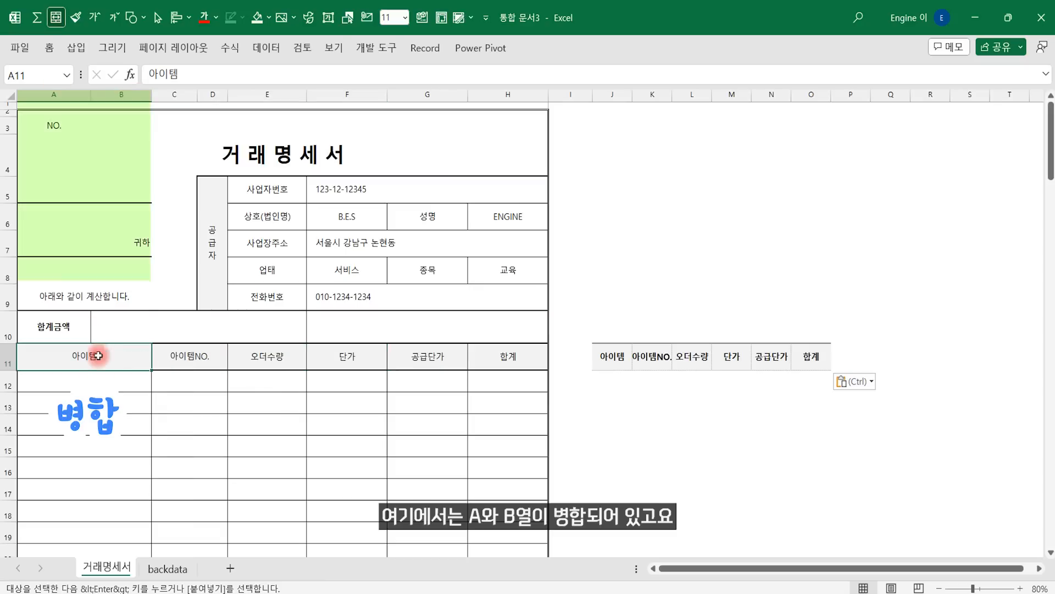
- Compare the merged 아이템 and 아이템NO. headers with the backdata header layout and the copied headers, clearing the pending copy selection
{"action": "left_click", "coordinate": [193, 358]}
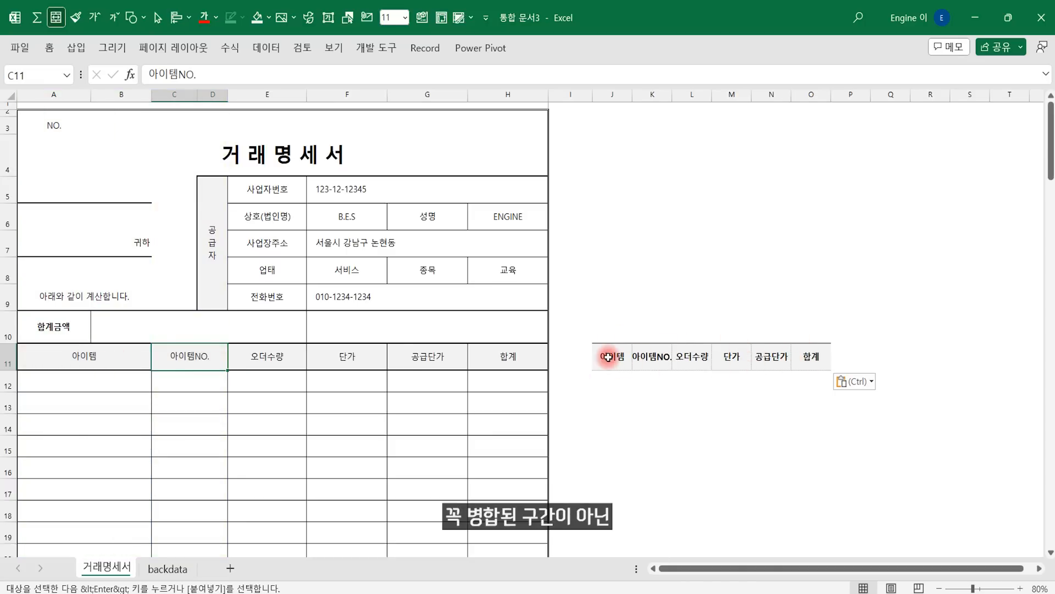
{"action": "left_click", "coordinate": [168, 568]}
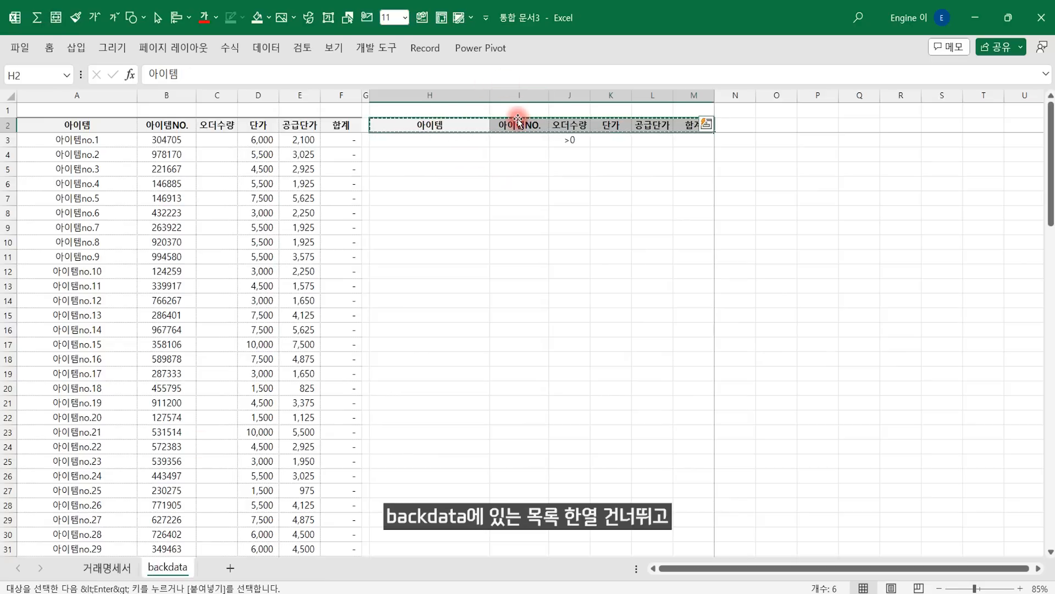
{"action": "key", "text": "Escape"}
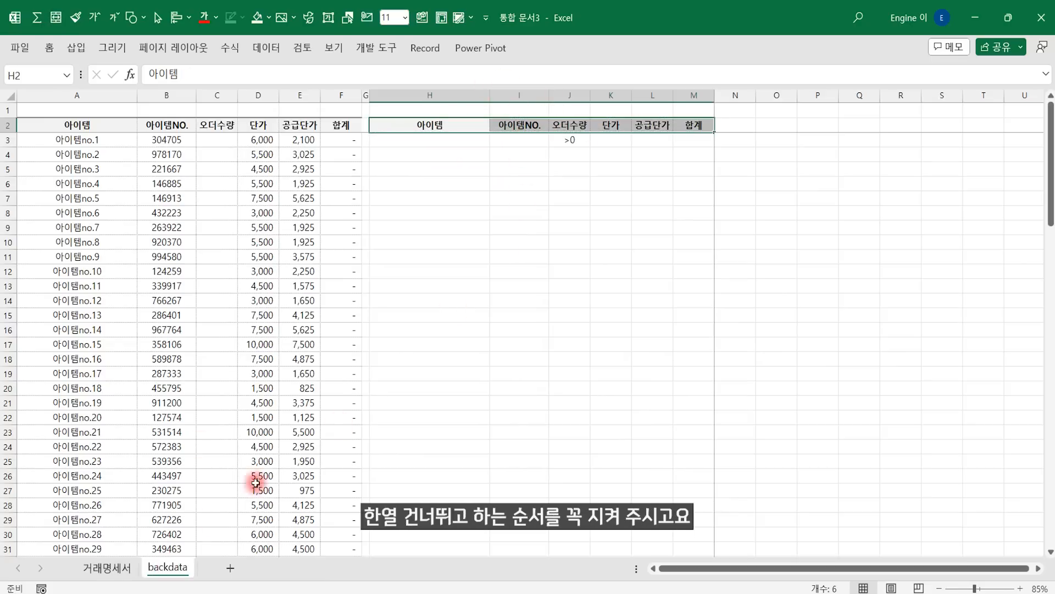
{"action": "left_click", "coordinate": [107, 572]}
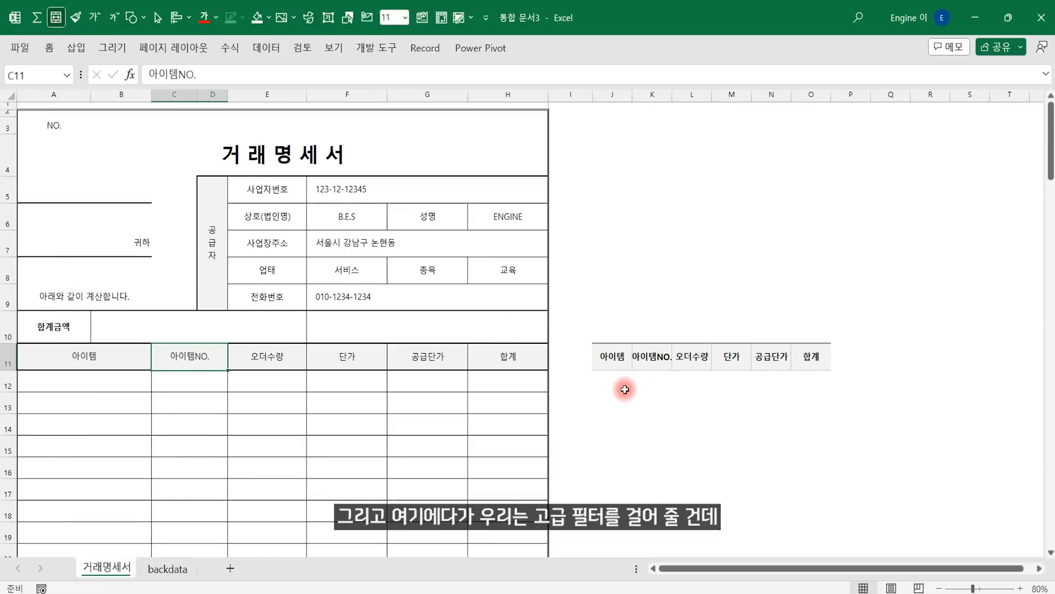
{"action": "left_click_drag", "start_coordinate": [614, 361], "coordinate": [827, 360]}
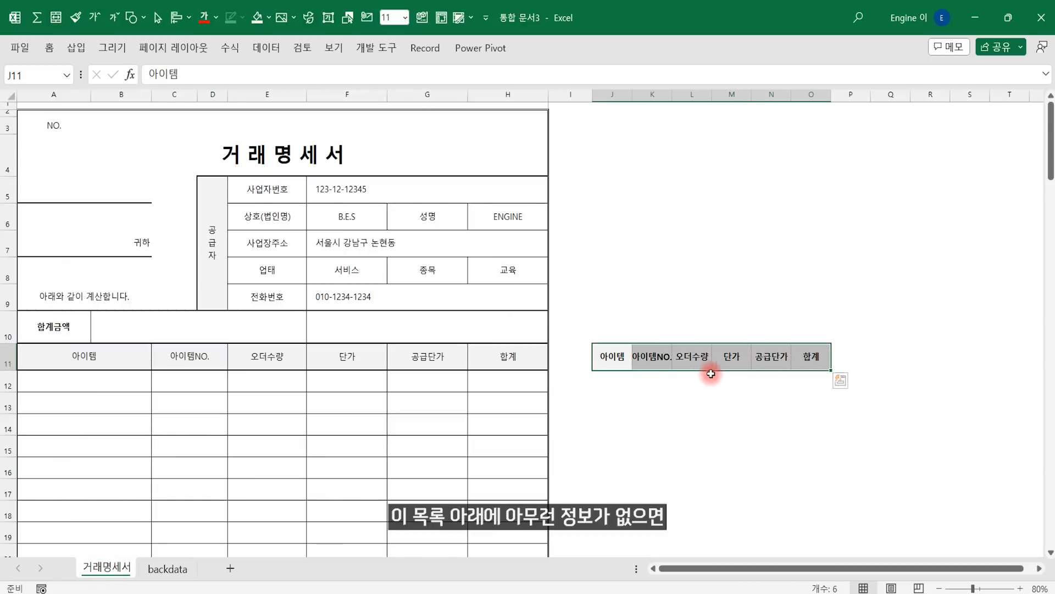
{"action": "left_click", "coordinate": [692, 376]}
{"action": "left_click", "coordinate": [630, 376]}
{"action": "left_click", "coordinate": [652, 379]}
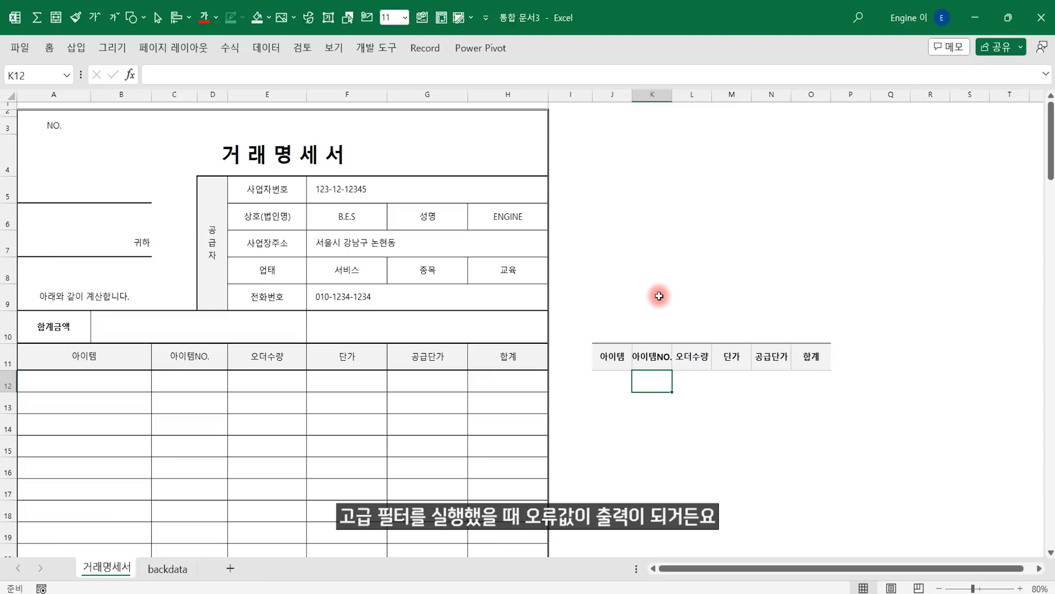
{"action": "left_click", "coordinate": [610, 378]}
- Try to open the Advanced Filter from the copied 아이템 header in J11 of the 거래명세서 sheet
{"action": "left_click", "coordinate": [615, 360]}
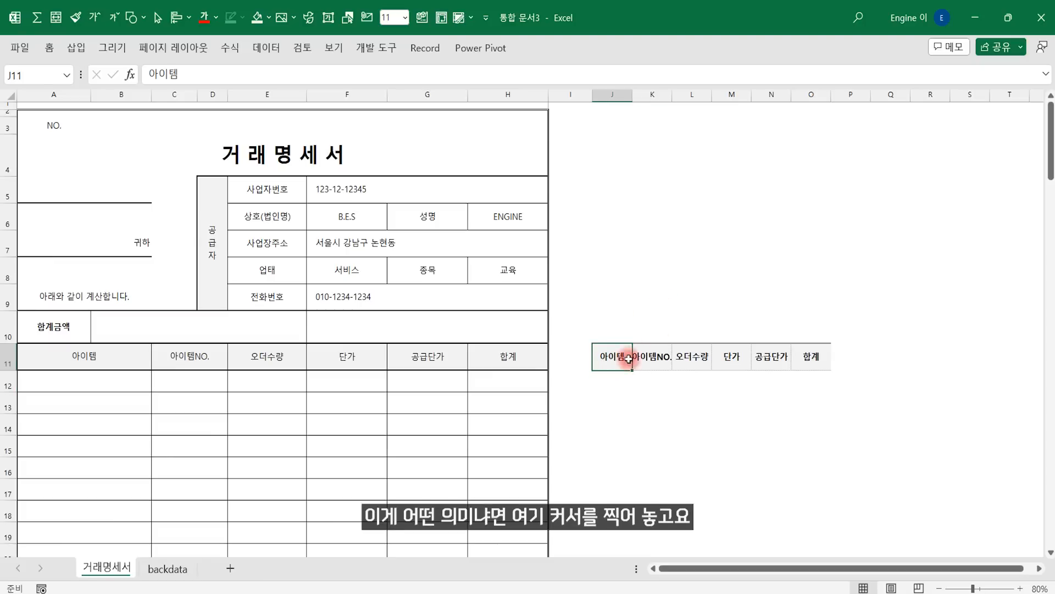
{"action": "left_click", "coordinate": [266, 48]}
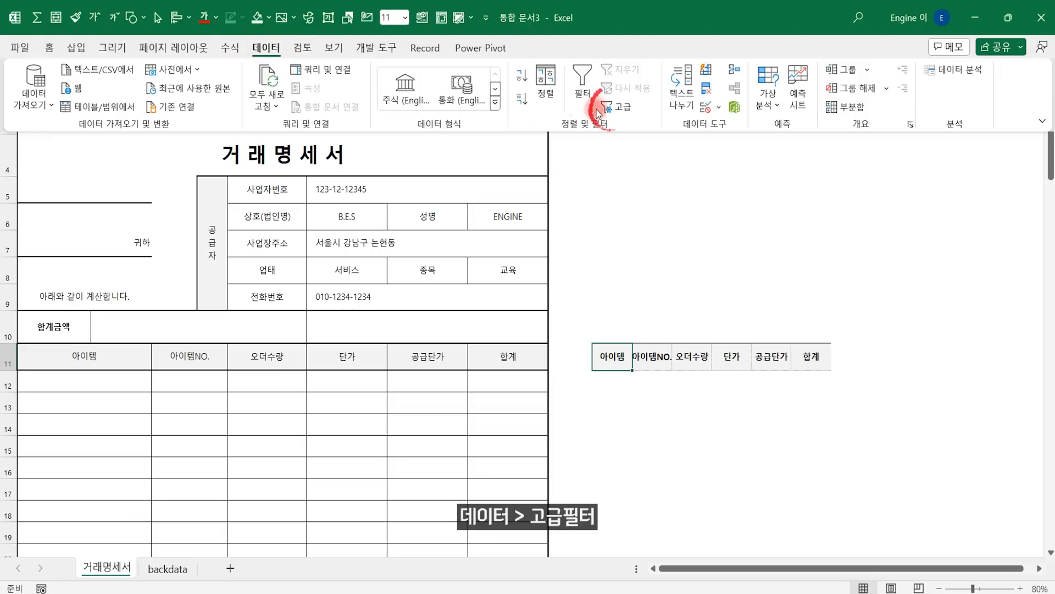
{"action": "left_click", "coordinate": [616, 108]}
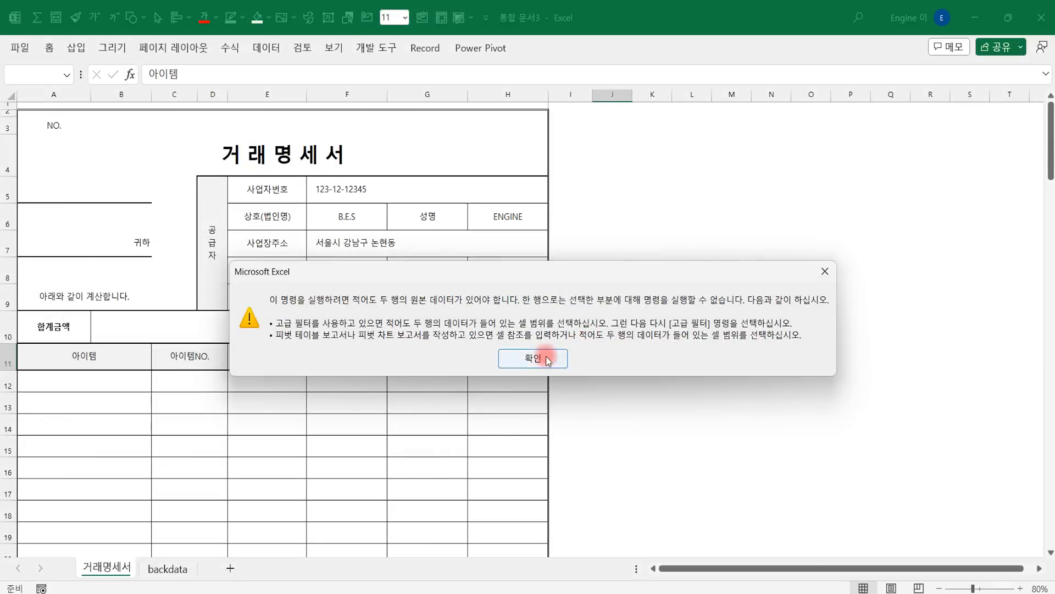
{"action": "left_click", "coordinate": [536, 389]}
- Enter a single space in J12 below the copied 아이템 header and reselect J11
{"action": "left_click", "coordinate": [654, 418]}
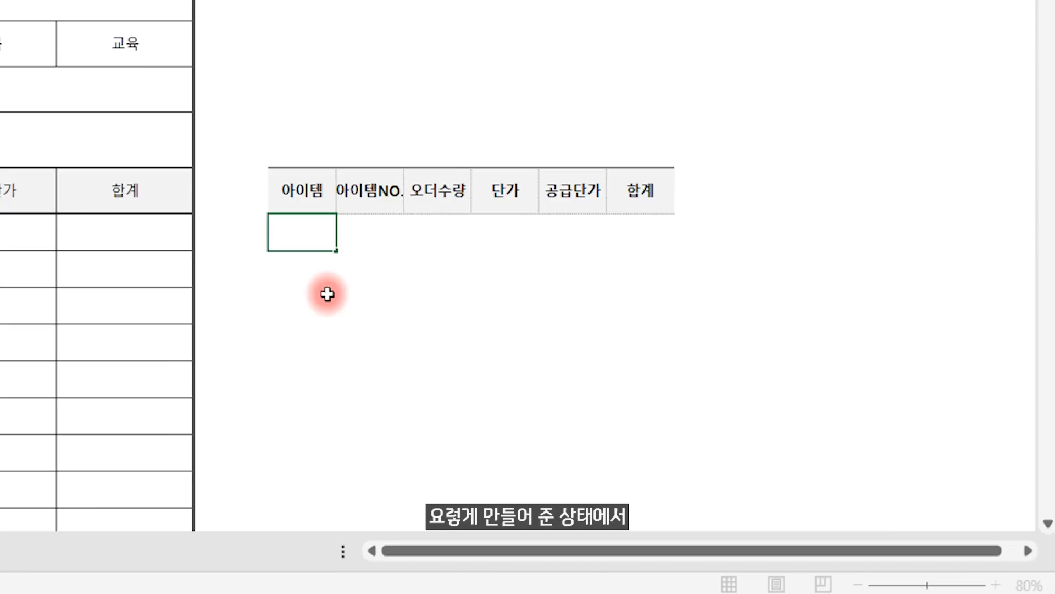
{"action": "left_click", "coordinate": [307, 191]}
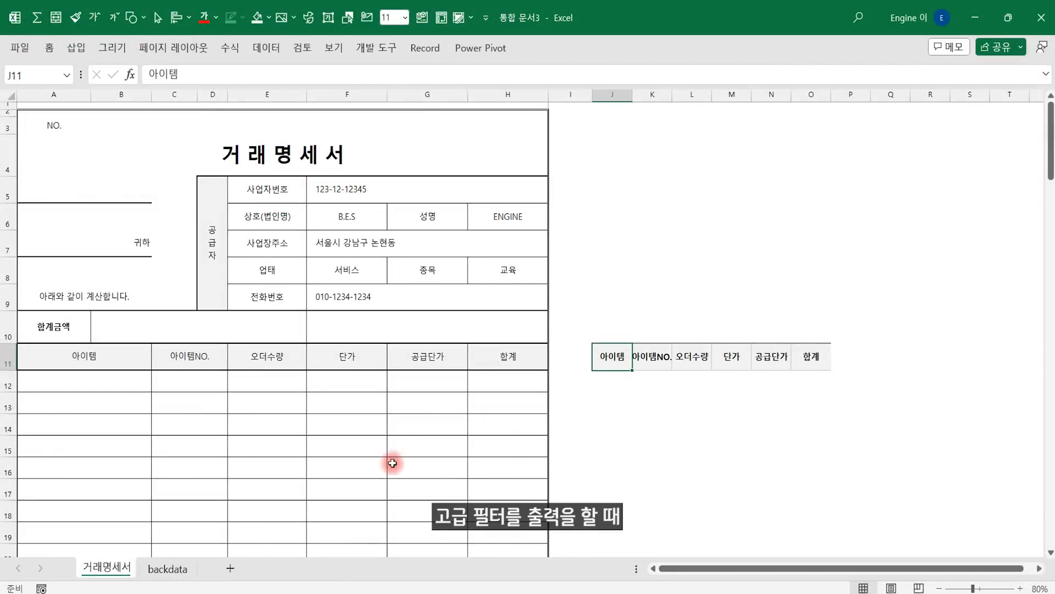
{"action": "left_click", "coordinate": [168, 568]}
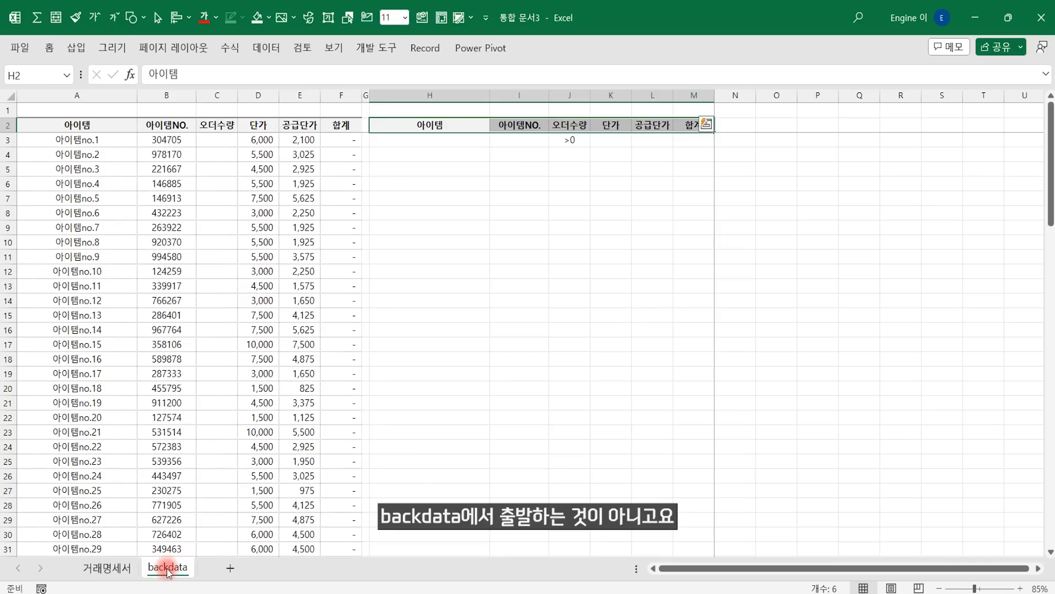
{"action": "left_click", "coordinate": [448, 128]}
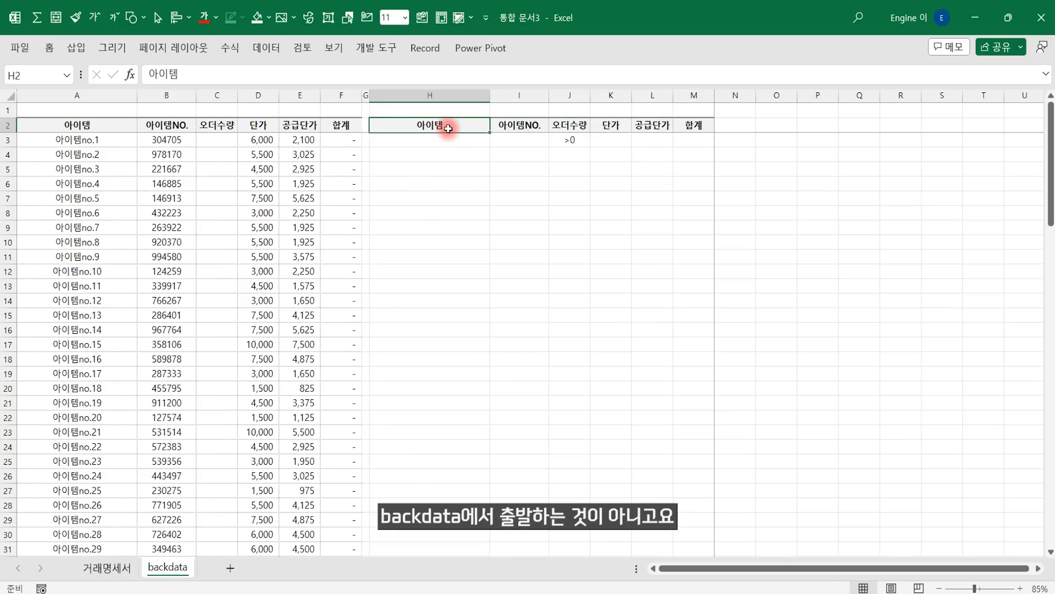
{"action": "left_click", "coordinate": [104, 567]}
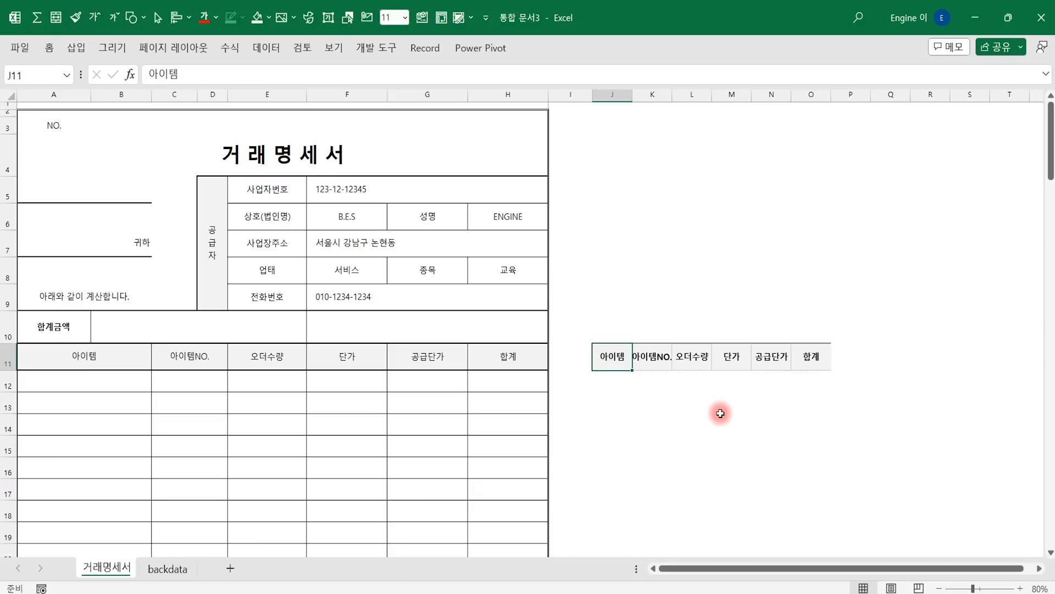
- Start an Advanced Filter from J11 of the 거래명세서 sheet and set its list range to backdata A2:F102
{"action": "left_click", "coordinate": [263, 49]}
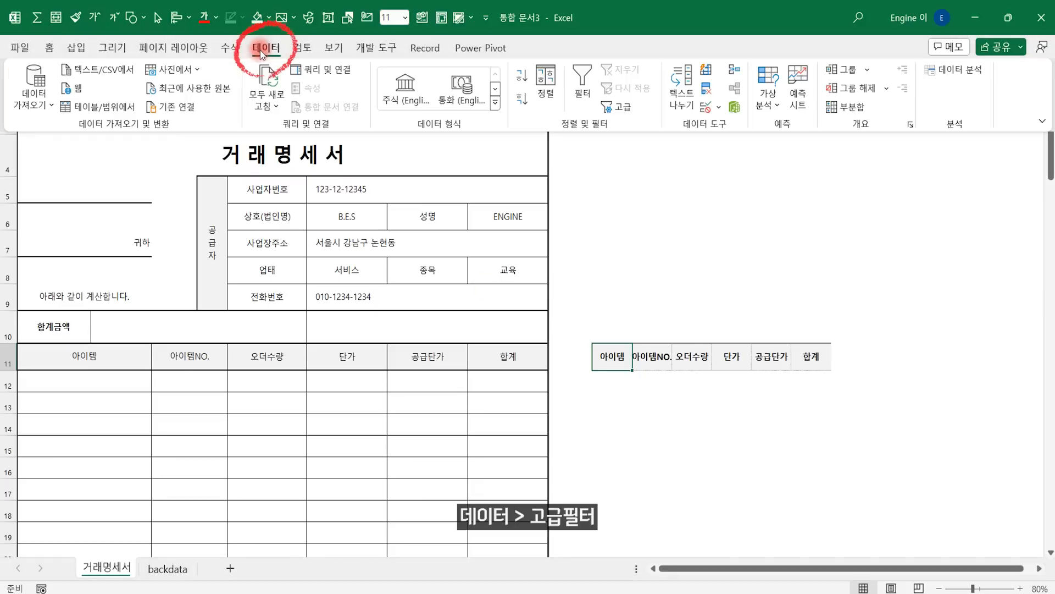
{"action": "left_click", "coordinate": [619, 106]}
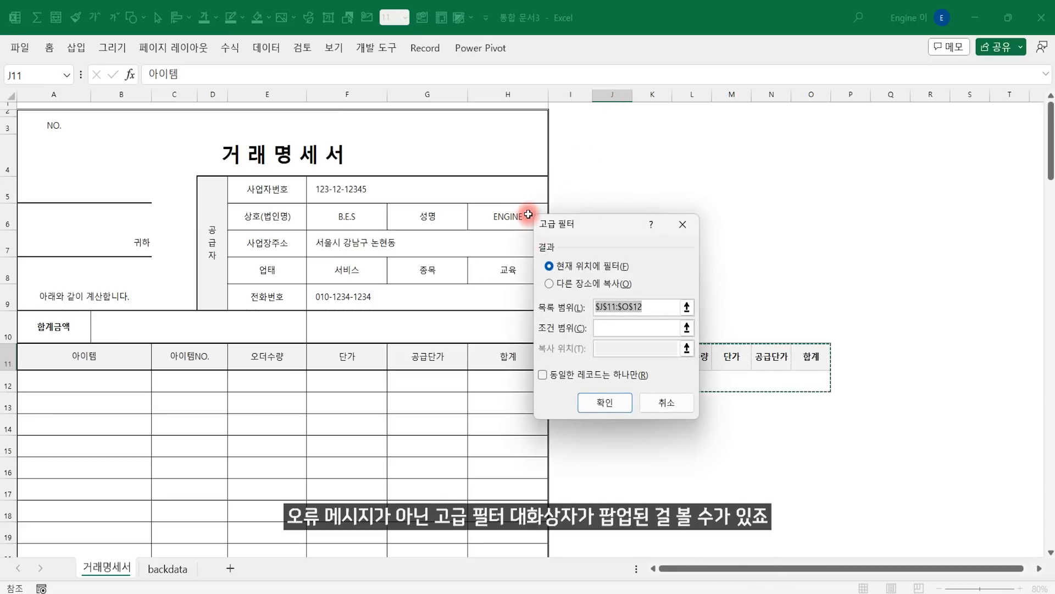
{"action": "left_click_drag", "start_coordinate": [561, 227], "coordinate": [803, 136]}
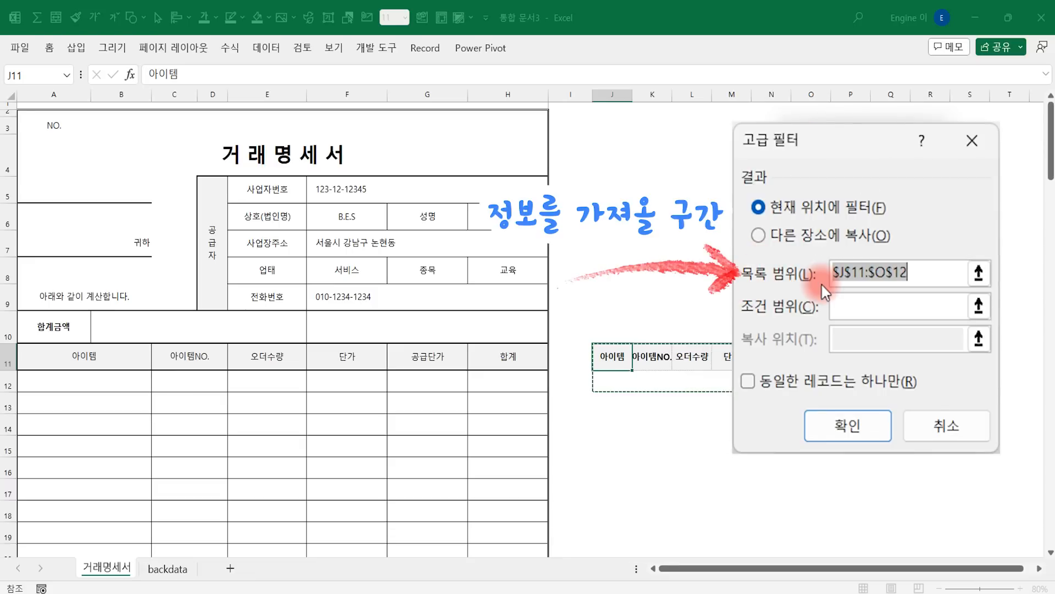
{"action": "left_click", "coordinate": [165, 569]}
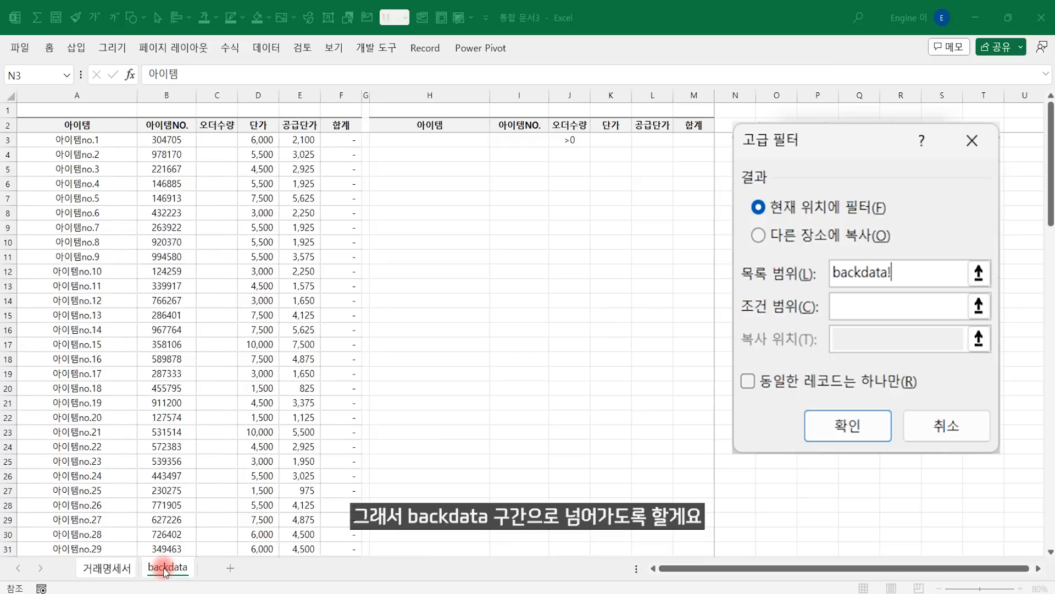
{"action": "left_click_drag", "start_coordinate": [81, 126], "coordinate": [342, 127]}
{"action": "key", "text": "ctrl+shift+Down"}
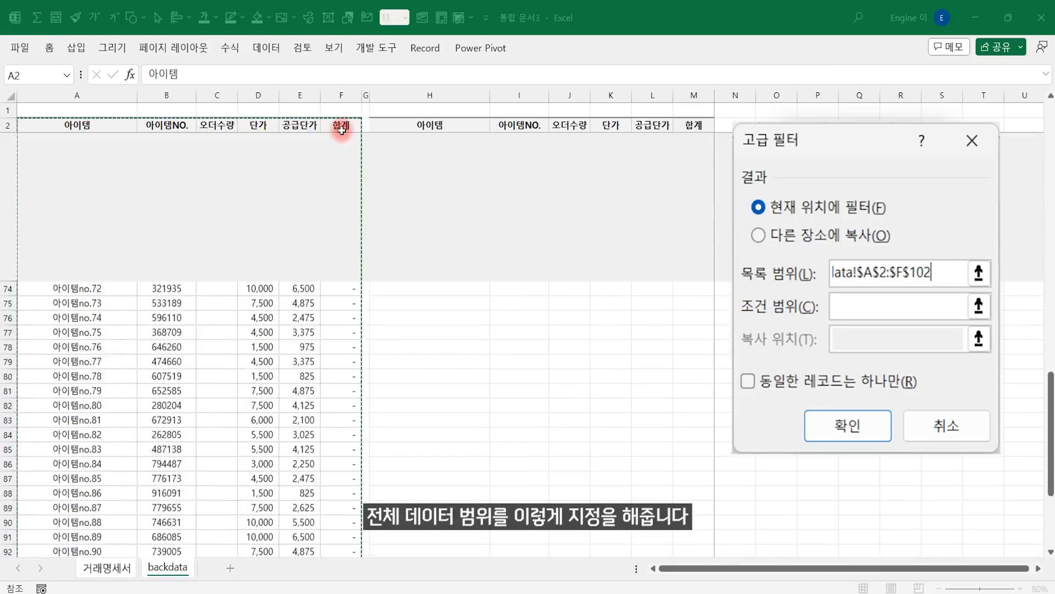
{"action": "scroll", "coordinate": [337, 198], "scroll_direction": "down", "scroll_amount": 3}
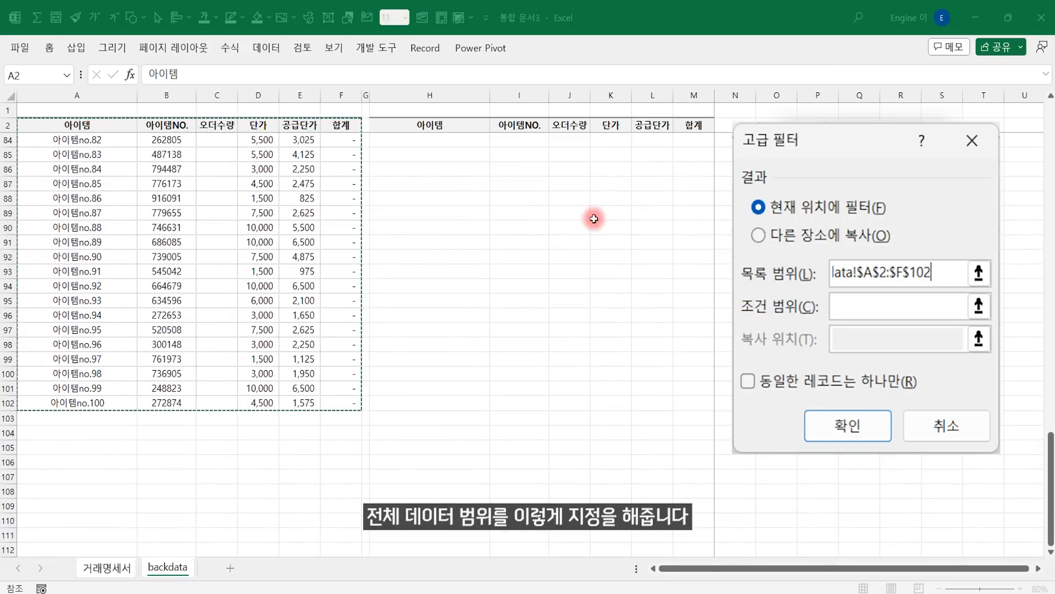
- Set the Advanced Filter's criteria range to H2:M3 on the backdata sheet
{"action": "left_click", "coordinate": [862, 304]}
{"action": "key", "text": "ctrl+Page_Up"}
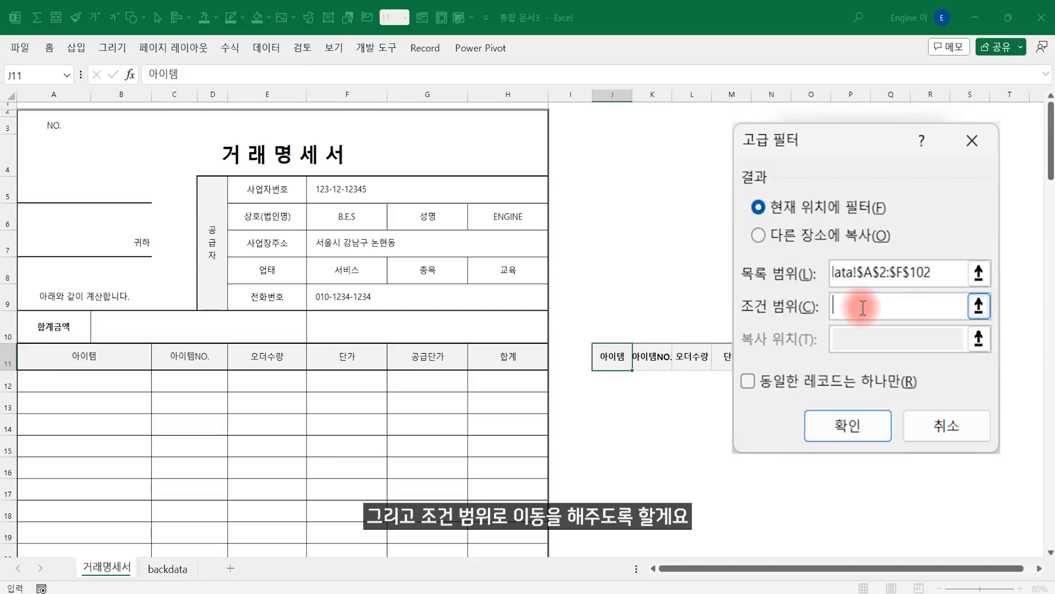
{"action": "left_click", "coordinate": [168, 569]}
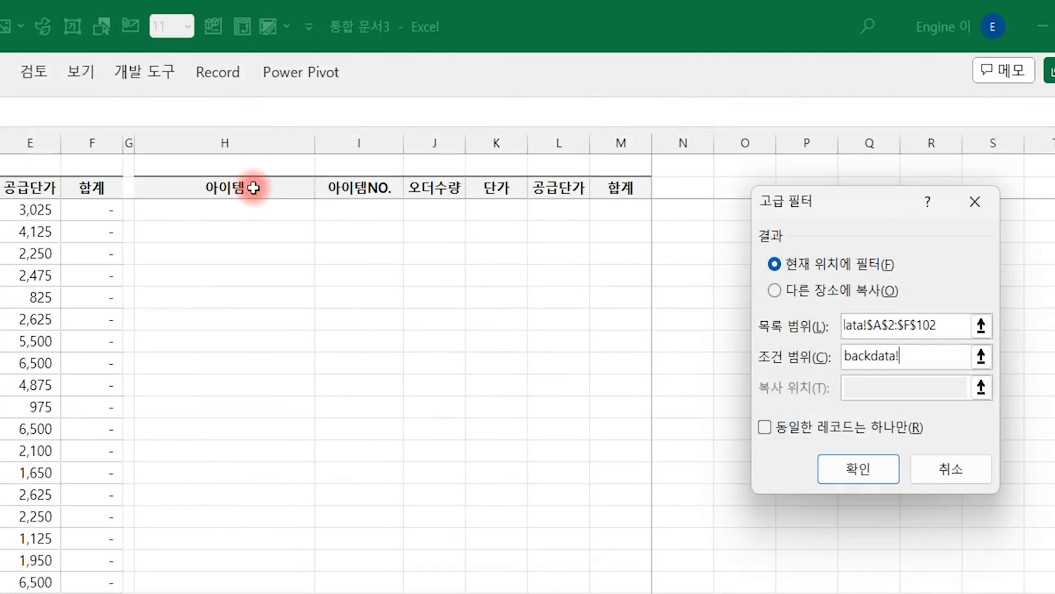
{"action": "left_click_drag", "start_coordinate": [450, 126], "coordinate": [491, 124]}
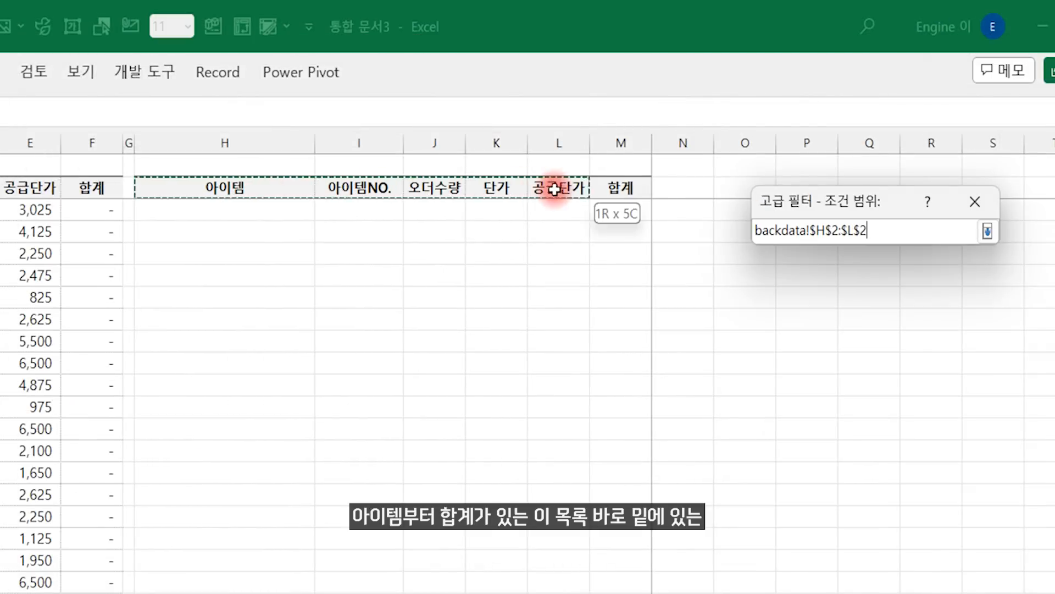
{"action": "left_click_drag", "start_coordinate": [614, 195], "coordinate": [615, 207]}
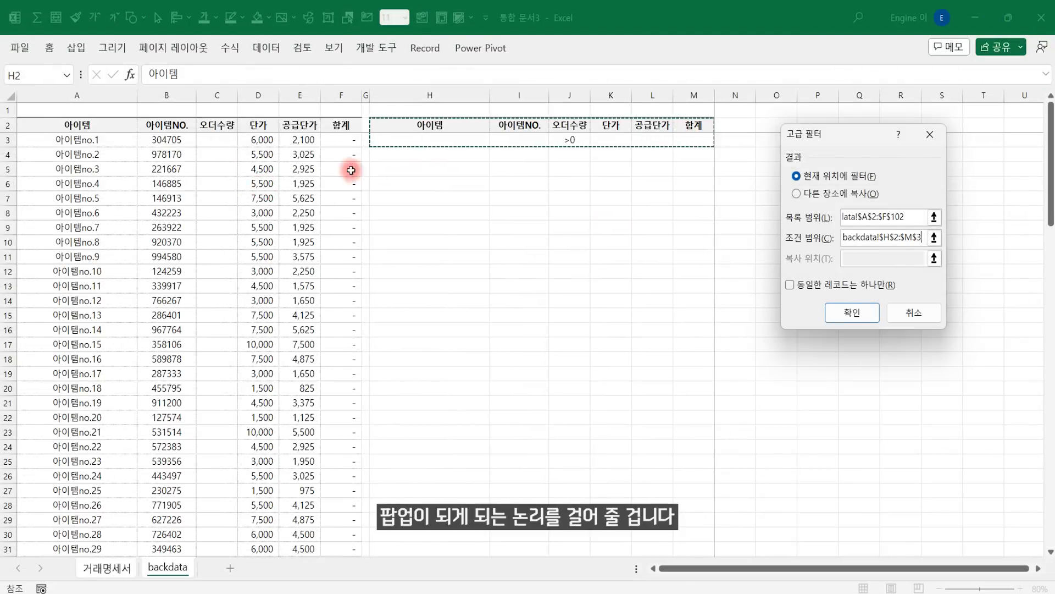
- Set the filter to copy results to another location, use 거래명세서 J11:O11 as the destination, and run it
{"action": "left_click", "coordinate": [759, 236]}
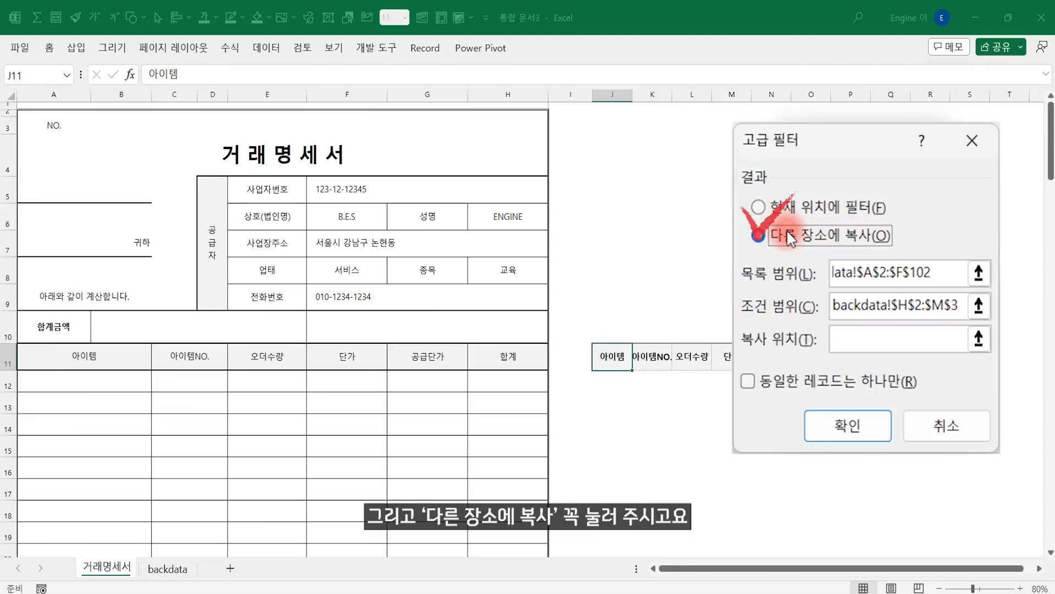
{"action": "left_click", "coordinate": [844, 335]}
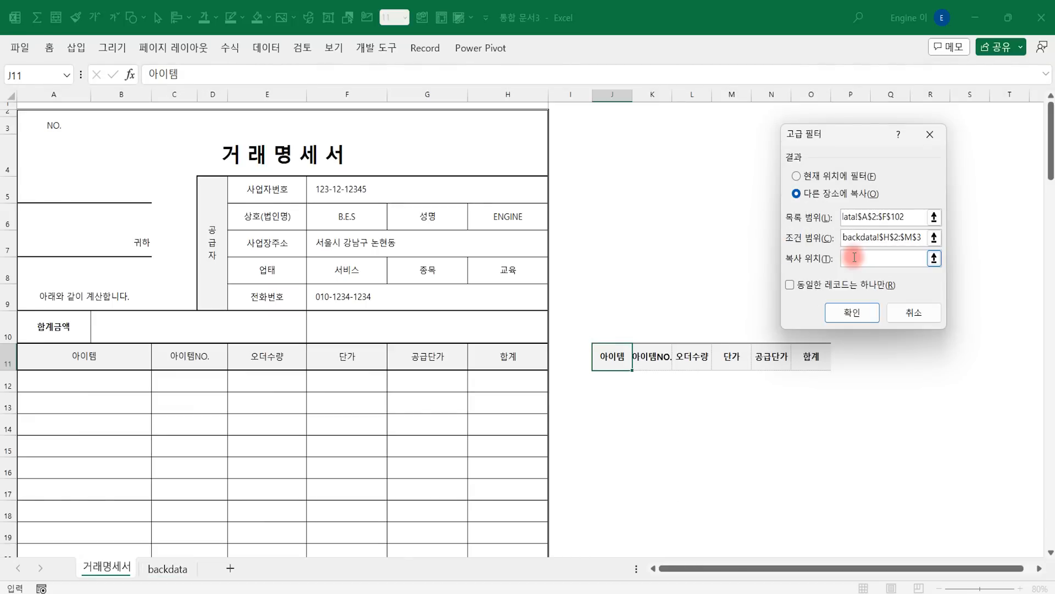
{"action": "left_click", "coordinate": [613, 356]}
{"action": "left_click_drag", "start_coordinate": [613, 356], "coordinate": [801, 355]}
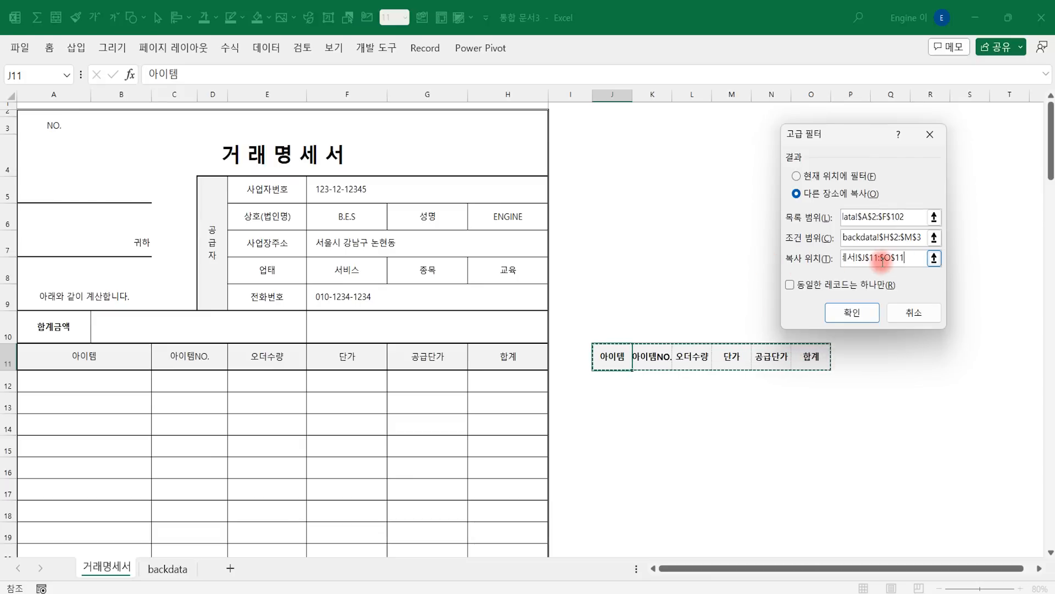
{"action": "left_click", "coordinate": [850, 313]}
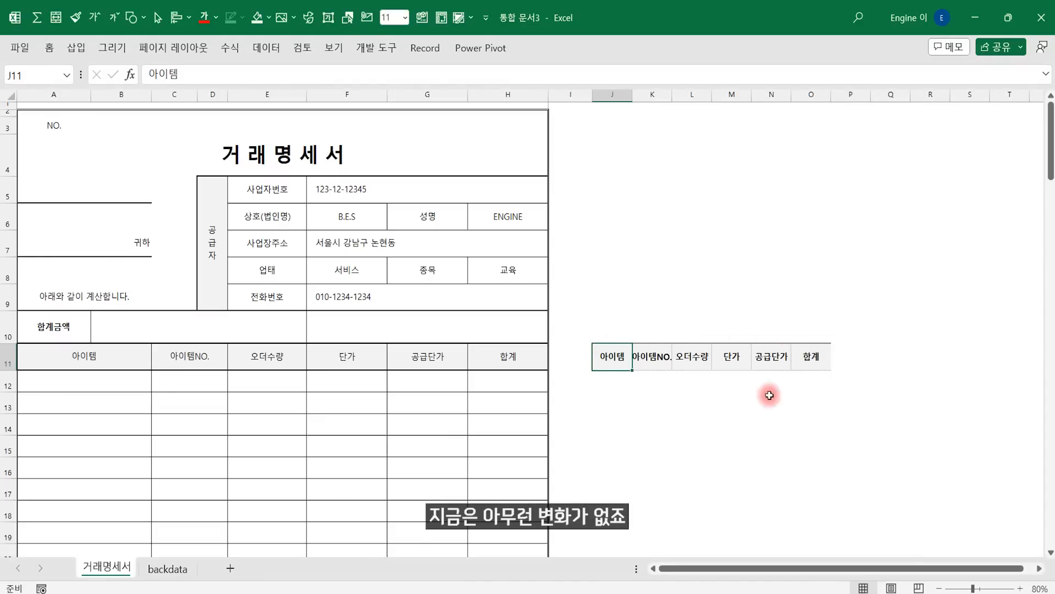
- On backdata, enter an 오더수량 of 1 for items no.1, 3, 5, 7, 10, 11 and 14
{"action": "left_click", "coordinate": [168, 568]}
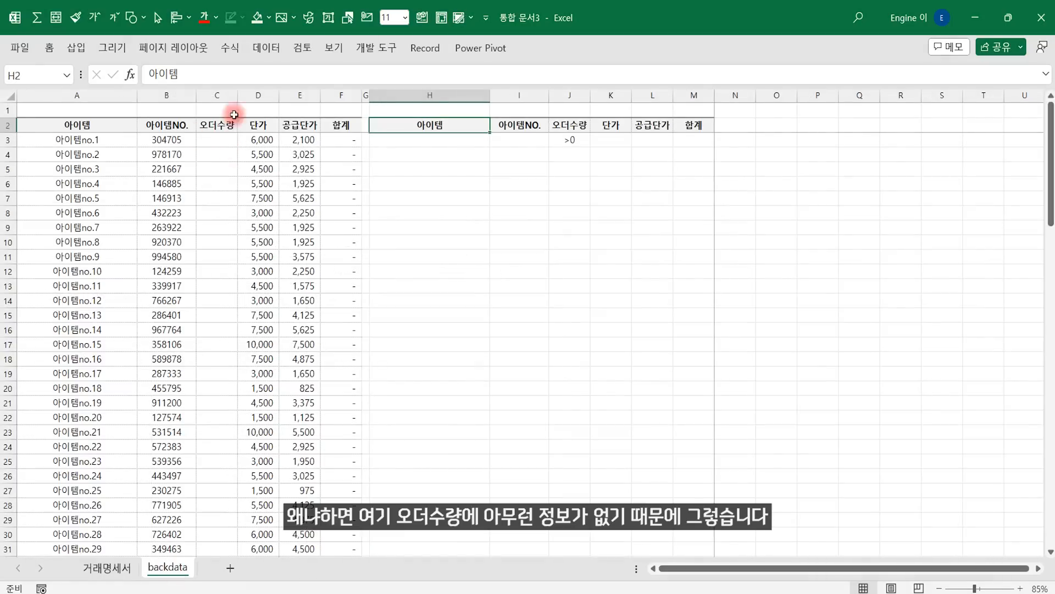
{"action": "left_click", "coordinate": [224, 140]}
{"action": "type", "text": "1"}
{"action": "left_click", "coordinate": [220, 169]}
{"action": "type", "text": "1"}
{"action": "left_click", "coordinate": [219, 199]}
{"action": "type", "text": "1"}
{"action": "left_click", "coordinate": [219, 227]}
{"action": "type", "text": "1"}
{"action": "left_click", "coordinate": [218, 271]}
{"action": "left_click", "coordinate": [218, 286]}
{"action": "type", "text": "1"}
{"action": "left_click", "coordinate": [217, 330]}
{"action": "type", "text": "1"}
{"action": "left_click", "coordinate": [282, 194]}
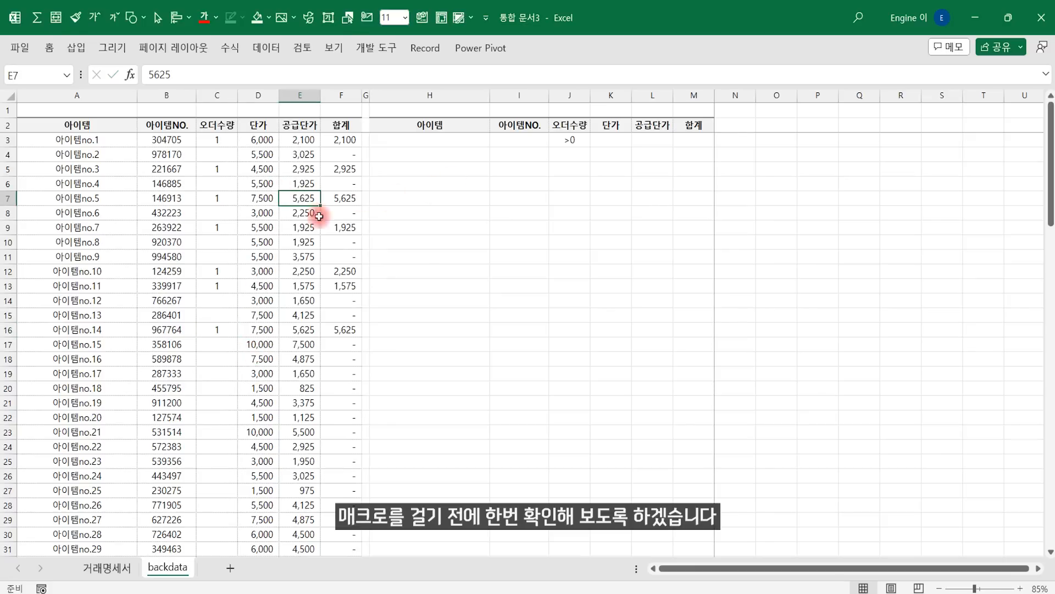
- Return to the 거래명세서 sheet and try to open the Advanced Filter again from J11
{"action": "left_click", "coordinate": [108, 568]}
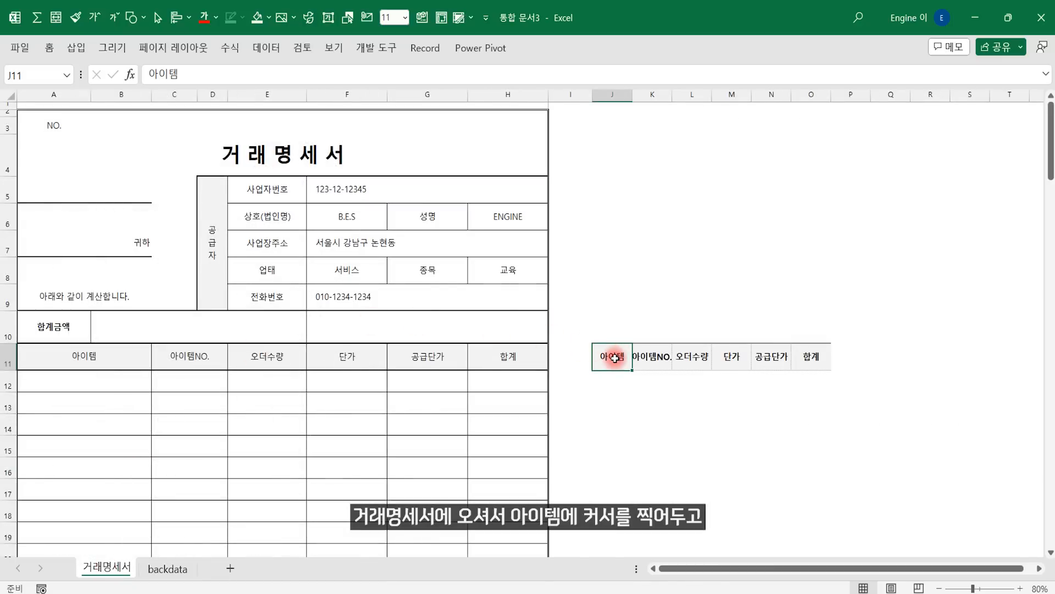
{"action": "left_click", "coordinate": [266, 47]}
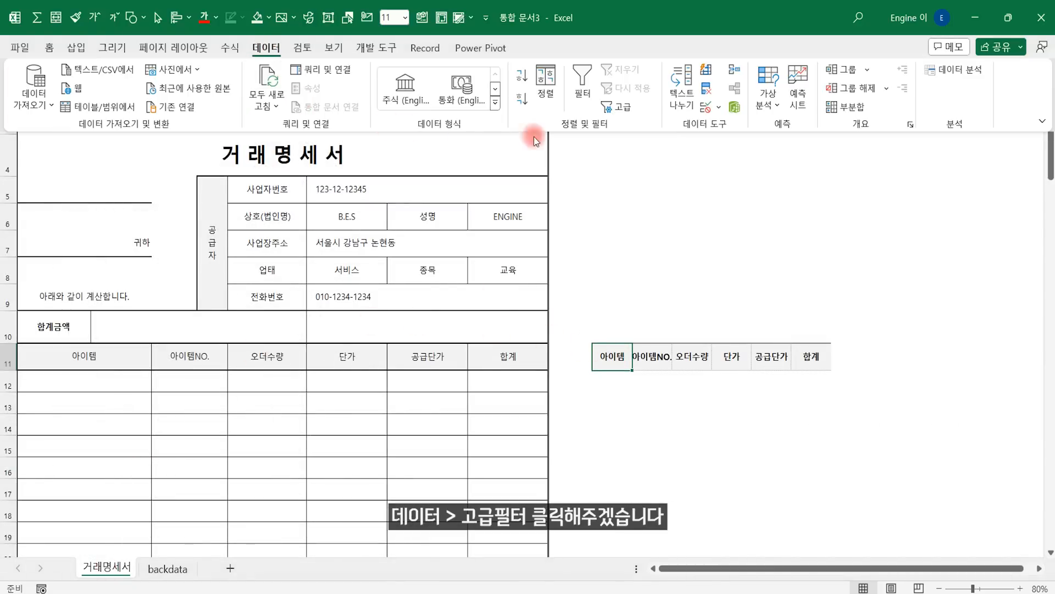
{"action": "left_click", "coordinate": [620, 110]}
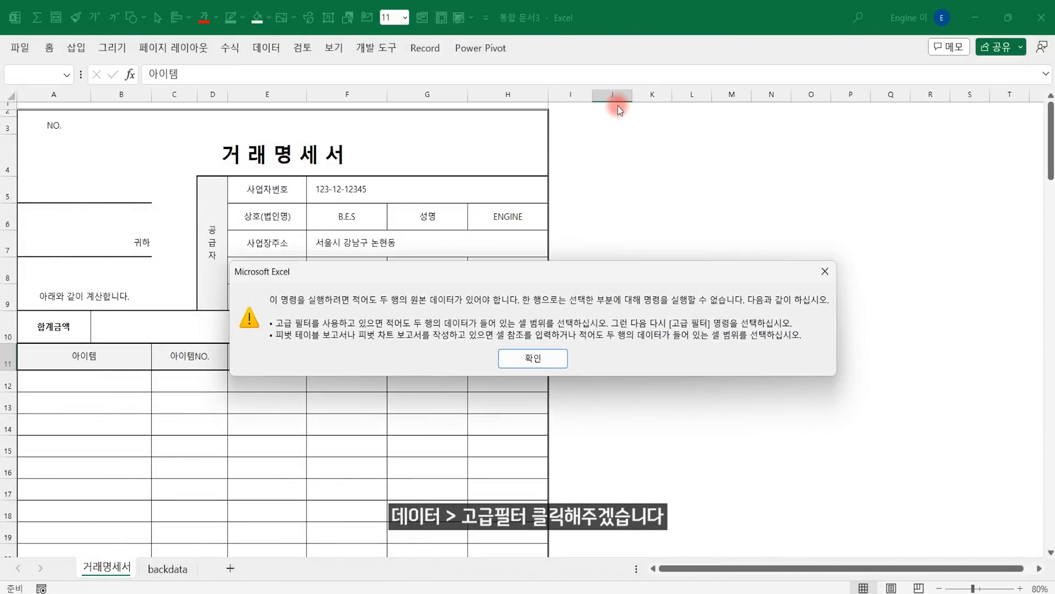
{"action": "left_click", "coordinate": [527, 407]}
- Put a single space back in J12 under the copied 아이템 header and select J11 for filtering
{"action": "left_click", "coordinate": [609, 379]}
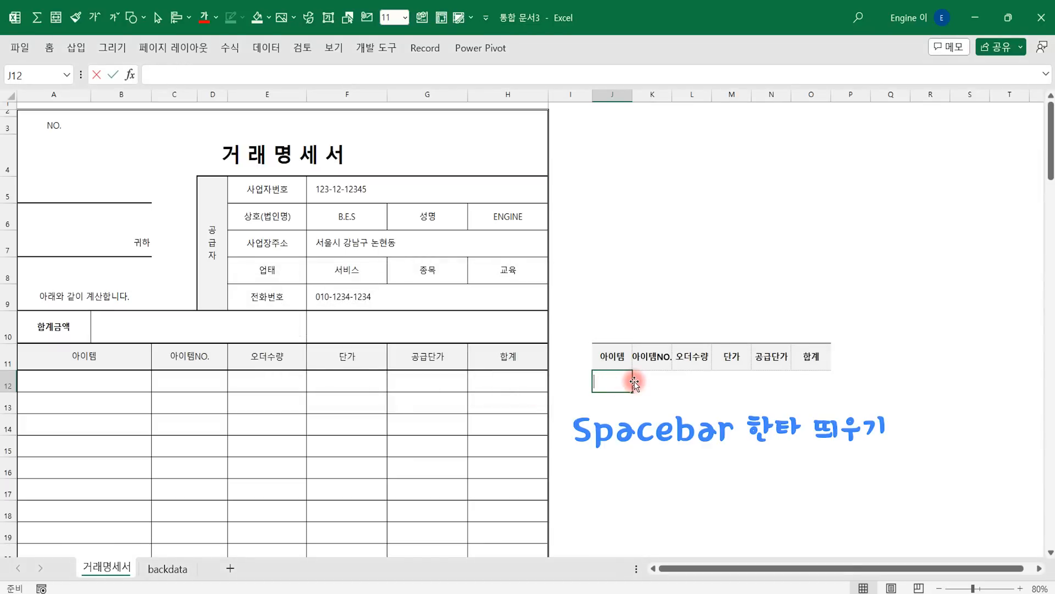
{"action": "left_click", "coordinate": [612, 358]}
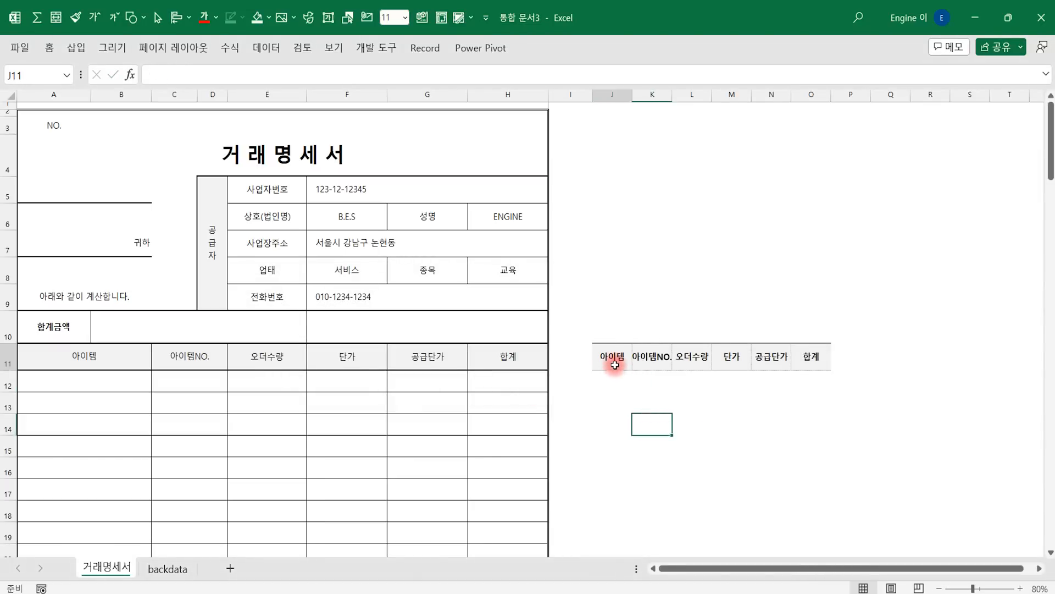
- Open the Advanced Filter for the copied headers and set its list range to backdata A2:F102
{"action": "left_click", "coordinate": [275, 55]}
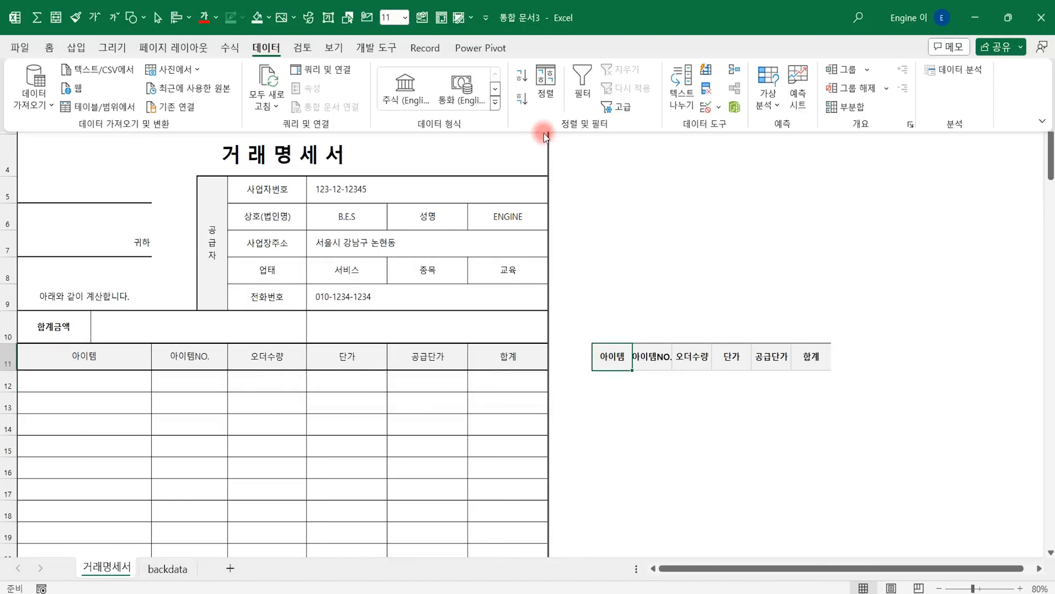
{"action": "left_click", "coordinate": [614, 110]}
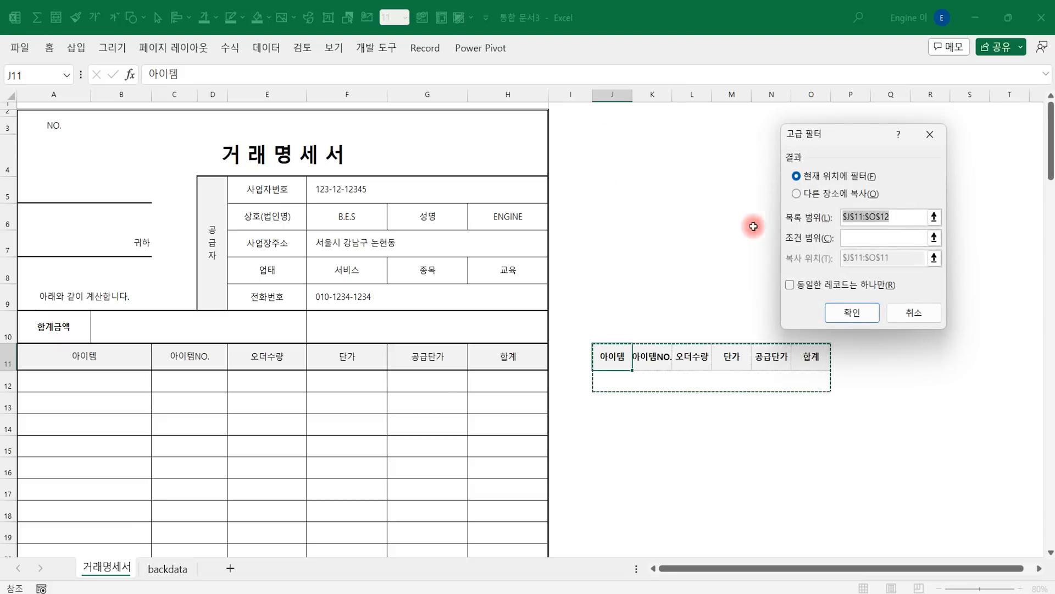
{"action": "left_click", "coordinate": [170, 568]}
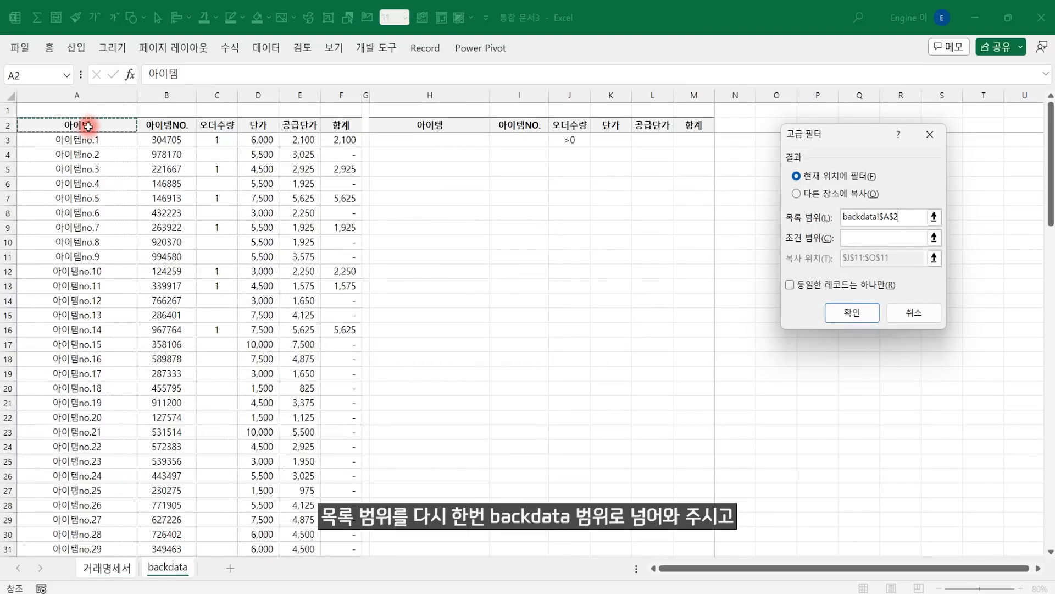
{"action": "scroll", "coordinate": [88, 127], "scroll_direction": "down", "scroll_amount": 20}
{"action": "left_click_drag", "start_coordinate": [87, 126], "coordinate": [323, 313]}
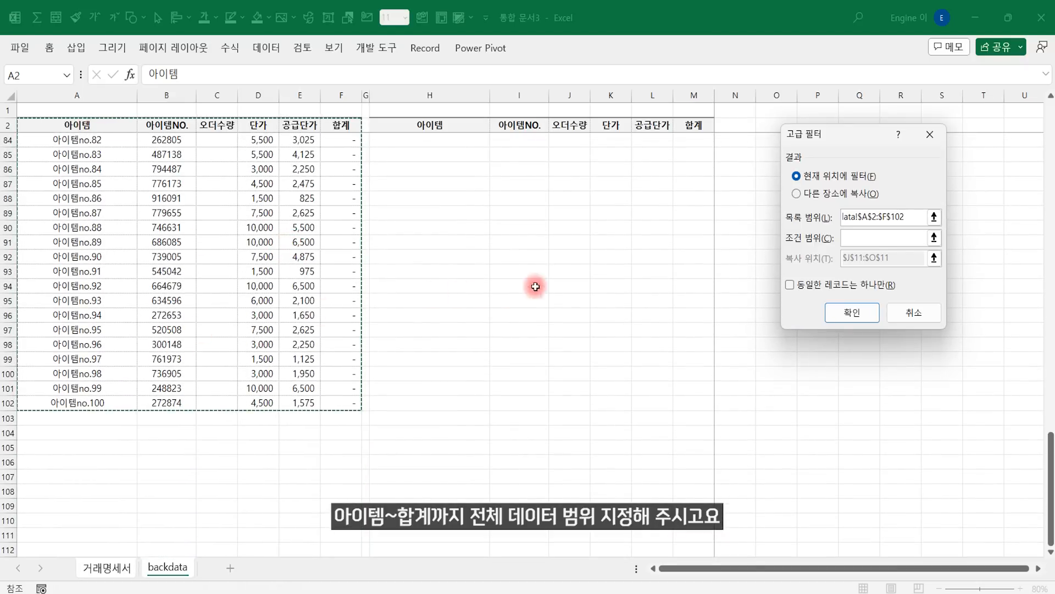
- Set the filter's criteria range to backdata H2:M3, covering the headers and the >0 condition
{"action": "left_click", "coordinate": [845, 239]}
{"action": "key", "text": "ctrl+Page_Up"}
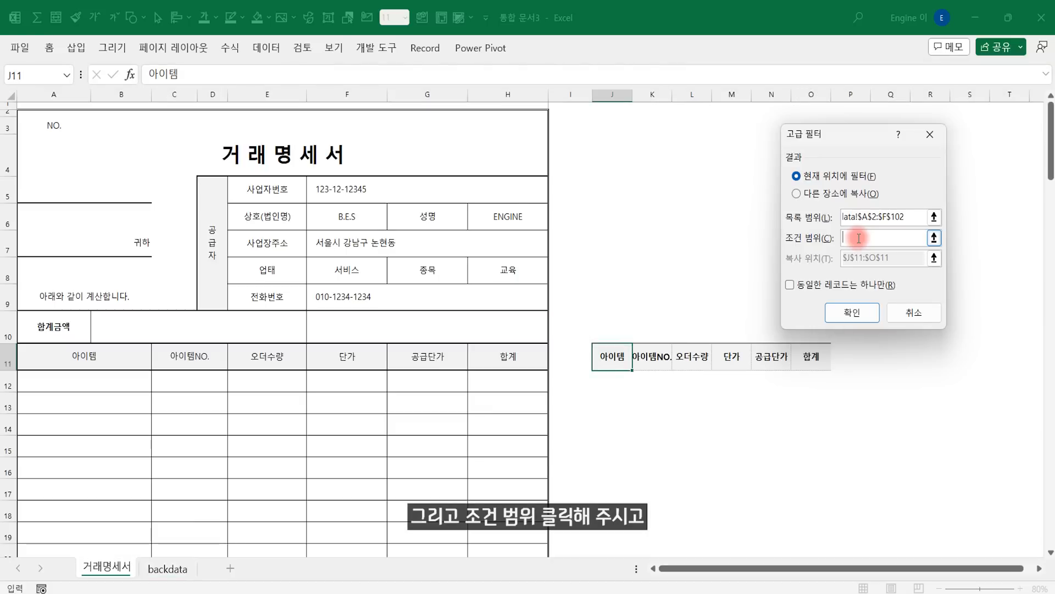
{"action": "left_click", "coordinate": [167, 569]}
{"action": "left_click", "coordinate": [419, 125]}
{"action": "left_click_drag", "start_coordinate": [165, 174], "coordinate": [543, 199]}
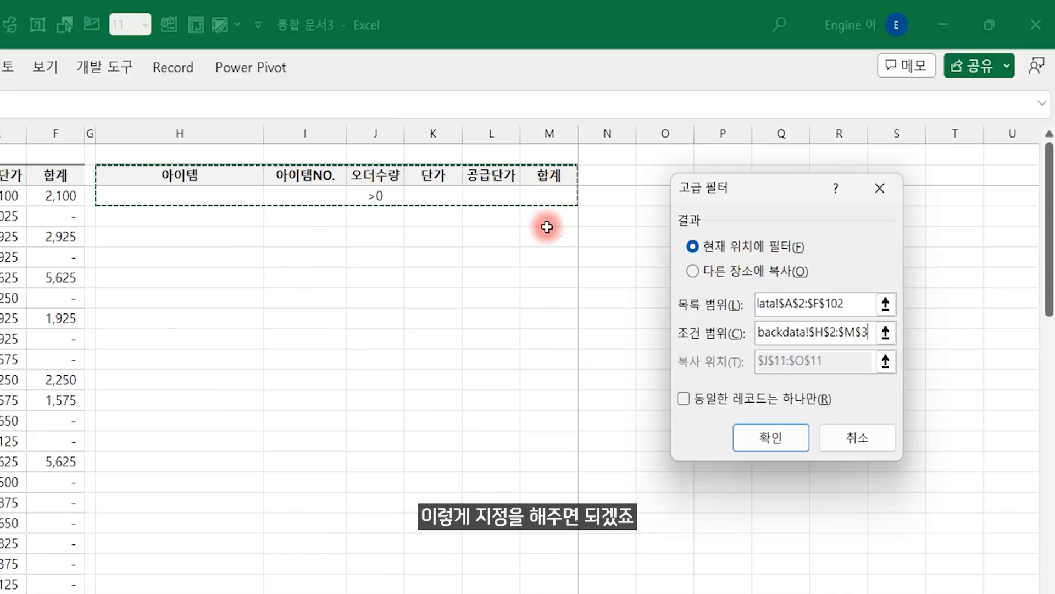
- Set the filter to copy results to another location, reselect 거래명세서 J11:O11 as the destination, and run it
{"action": "left_click", "coordinate": [721, 272]}
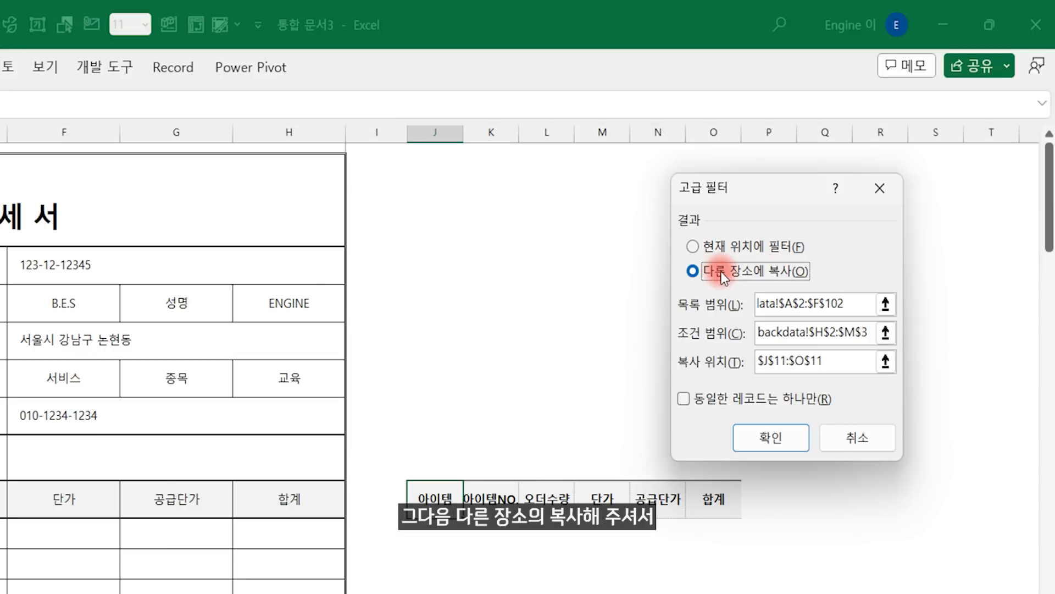
{"action": "left_click_drag", "start_coordinate": [841, 361], "coordinate": [676, 363]}
{"action": "key", "text": "BackSpace"}
{"action": "left_click_drag", "start_coordinate": [434, 502], "coordinate": [699, 507]}
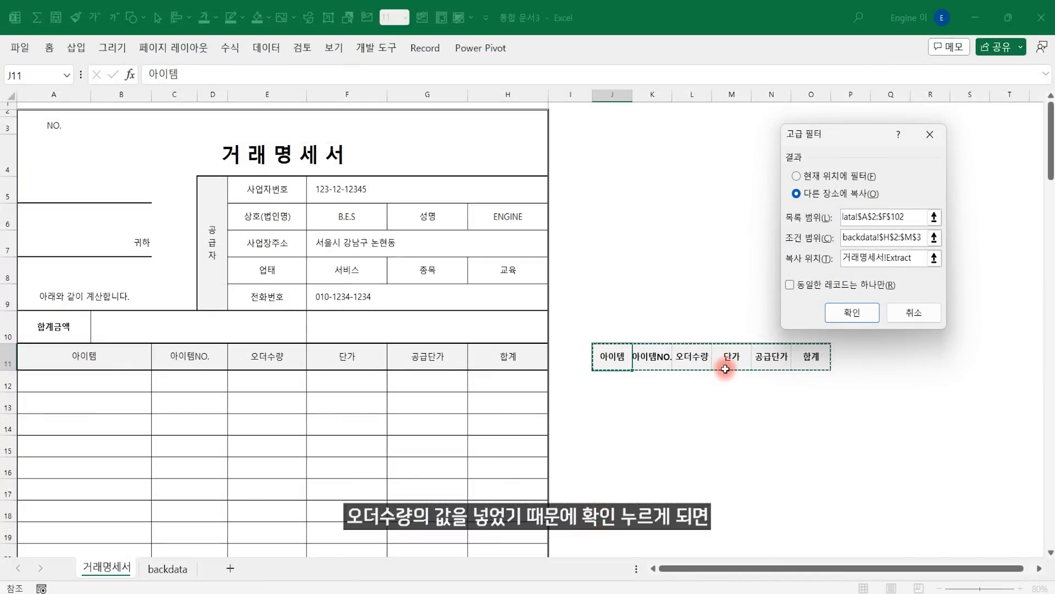
{"action": "left_click", "coordinate": [852, 311]}
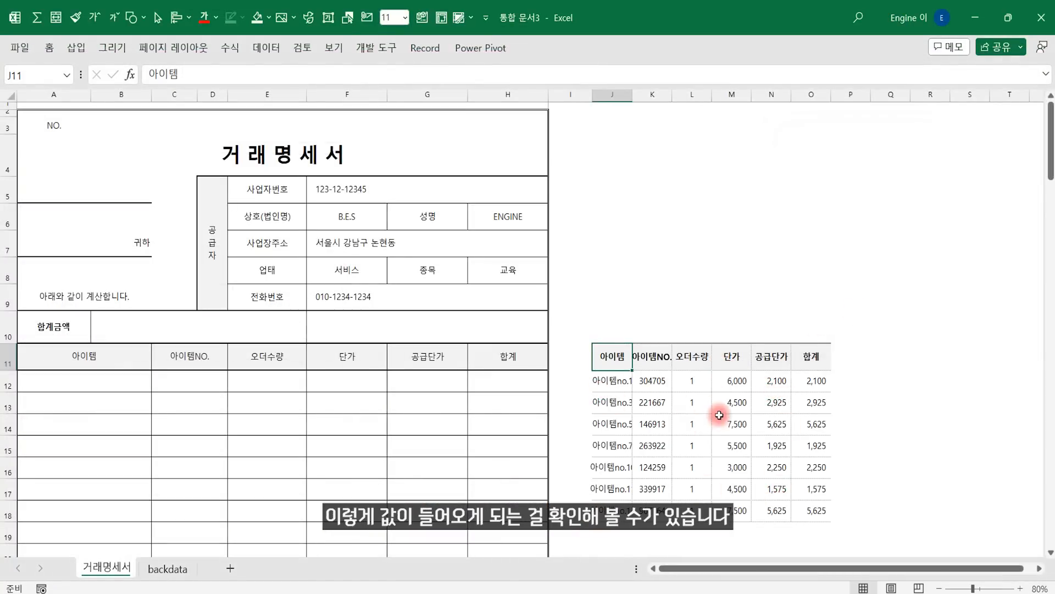
- Link the statement's first 아이템 cell A12 to J12 and its 아이템NO. cell C12 to K12
{"action": "left_click", "coordinate": [87, 377]}
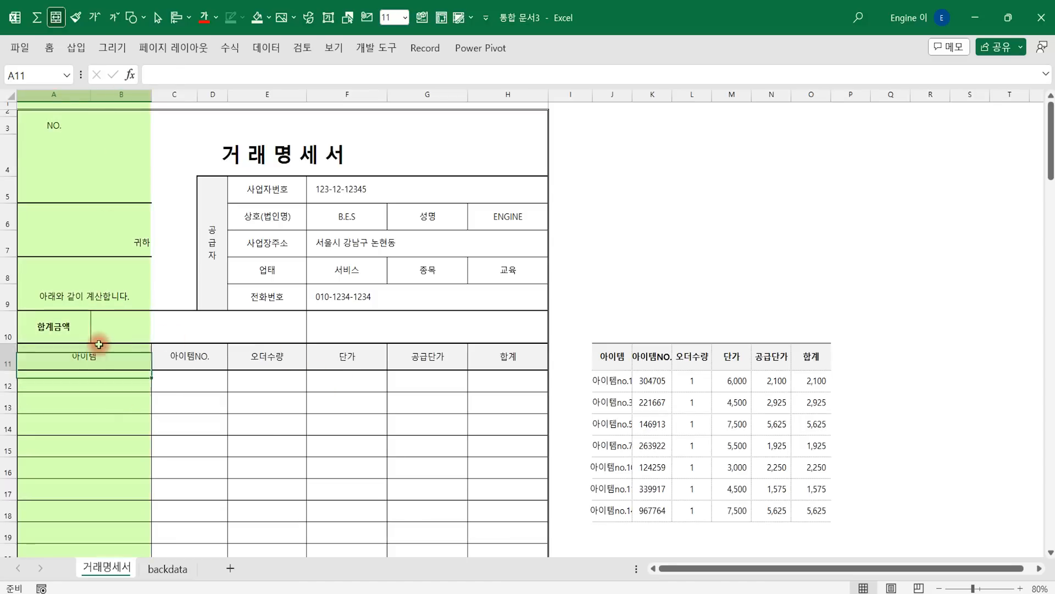
{"action": "left_click", "coordinate": [191, 381]}
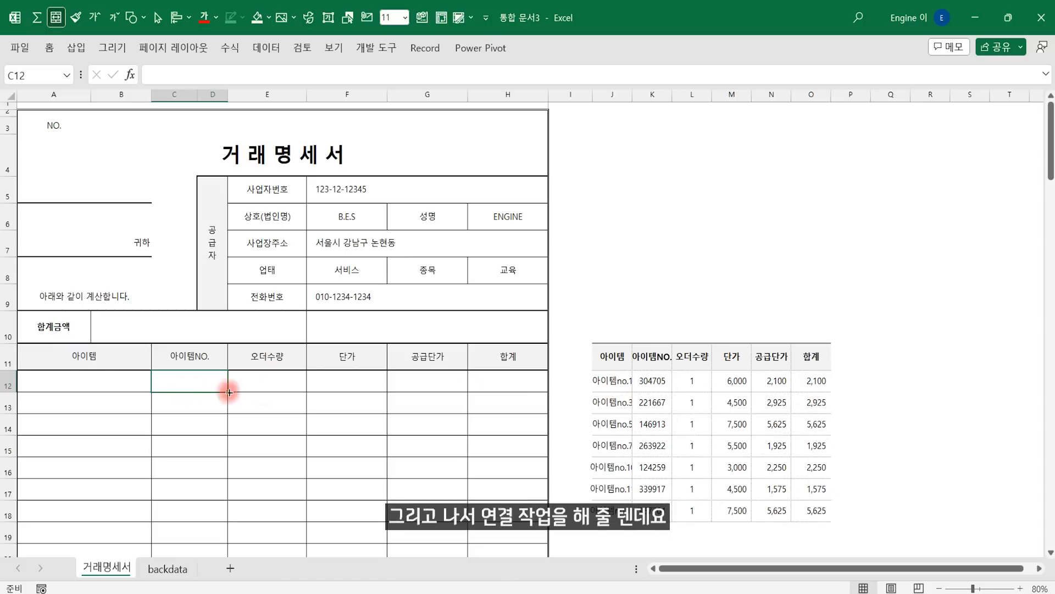
{"action": "left_click", "coordinate": [90, 377]}
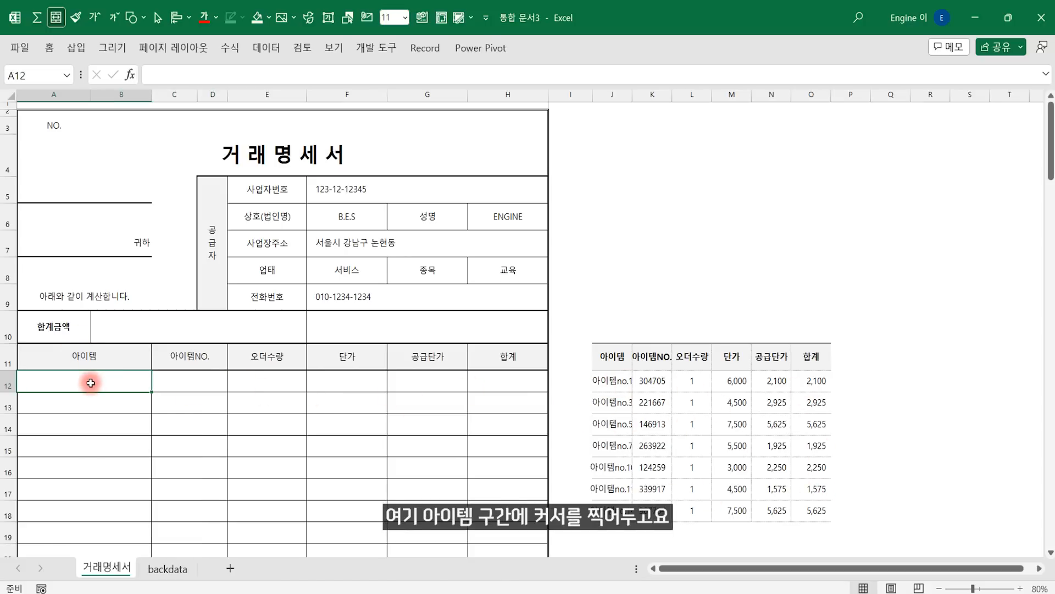
{"action": "type", "text": "="}
{"action": "left_click", "coordinate": [615, 380]}
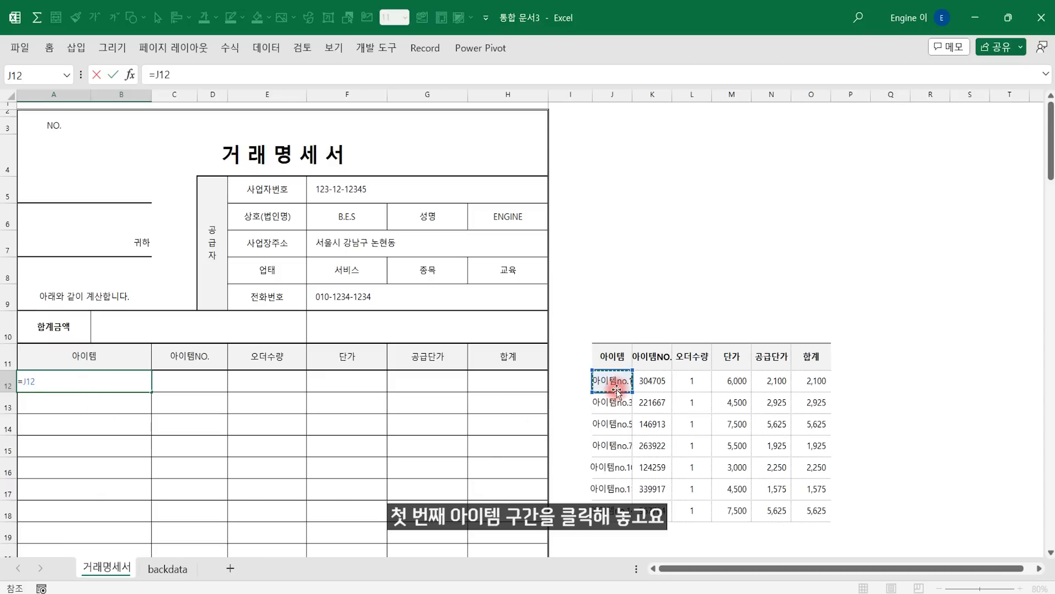
{"action": "key", "text": "Return"}
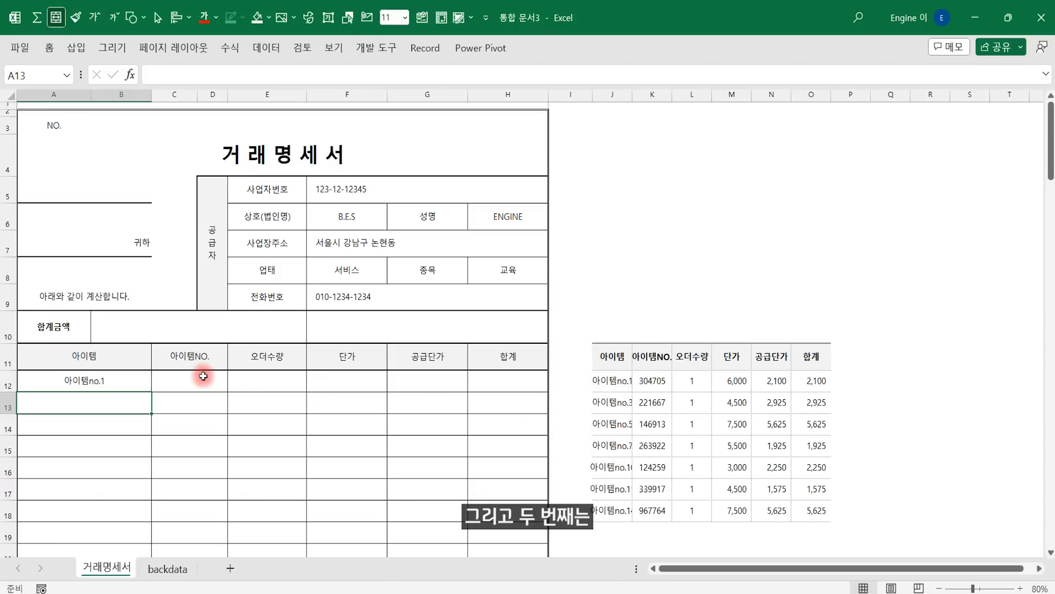
{"action": "left_click", "coordinate": [204, 376]}
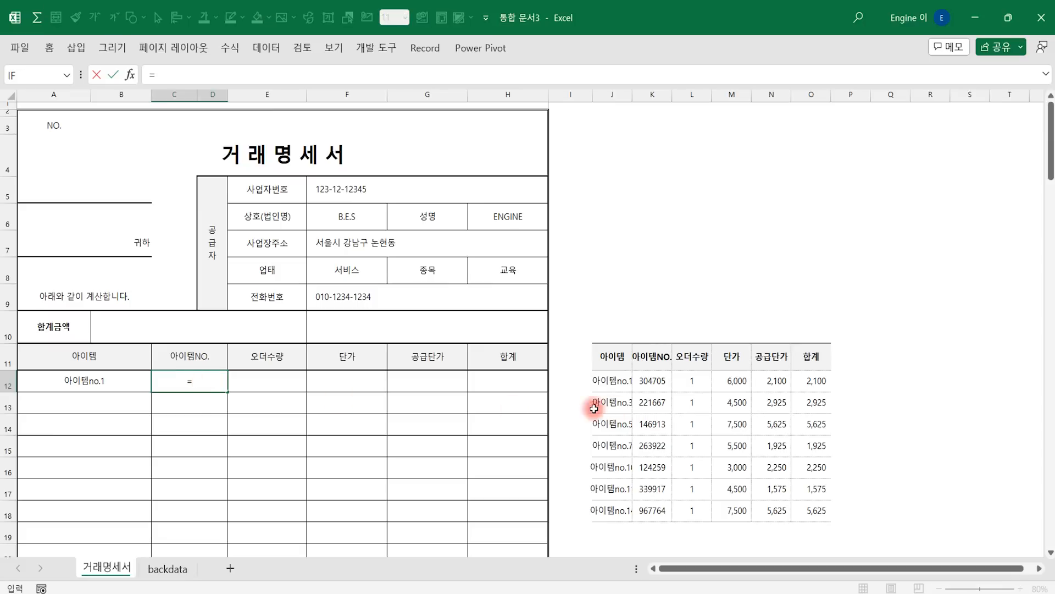
{"action": "left_click", "coordinate": [653, 384]}
{"action": "key", "text": "Return"}
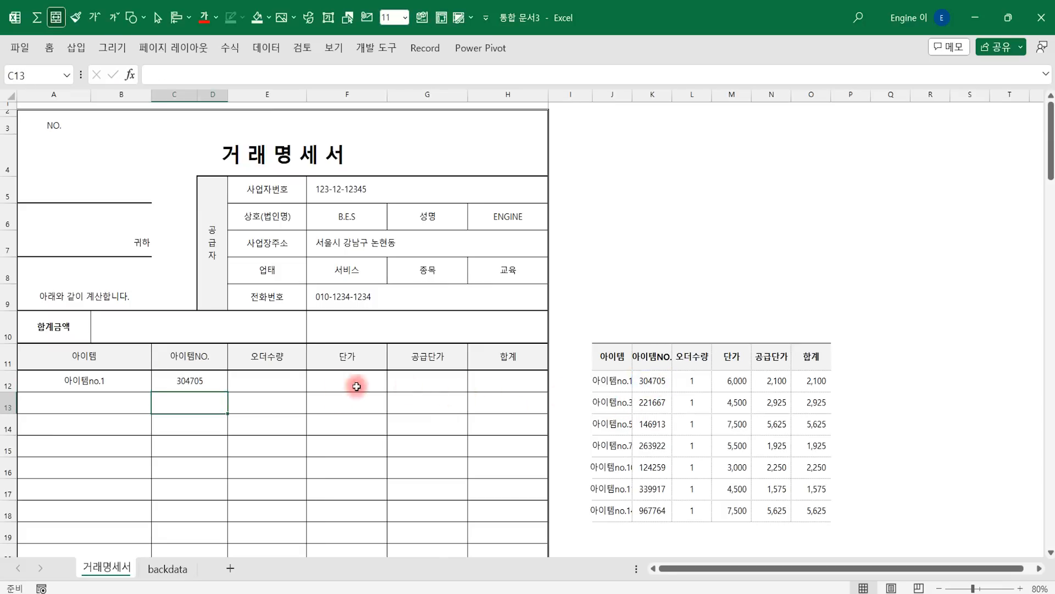
- Link the first row's 오더수량 cell E12 to L12 and its 단가 cell F12 to M12
{"action": "left_click", "coordinate": [274, 378]}
{"action": "type", "text": "="}
{"action": "left_click", "coordinate": [705, 383]}
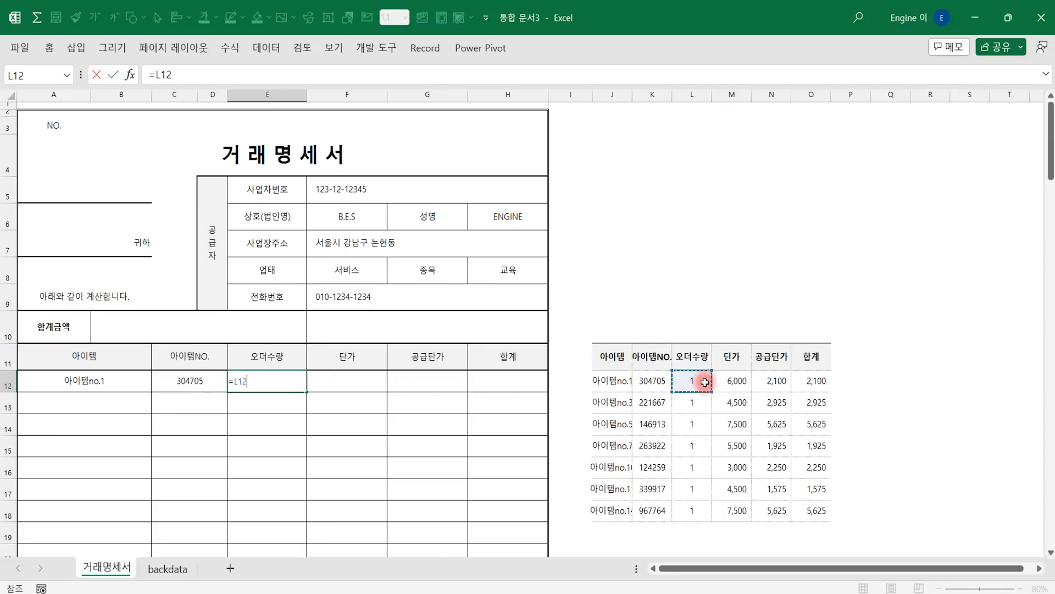
{"action": "key", "text": "Return"}
{"action": "left_click", "coordinate": [355, 379]}
{"action": "type", "text": "="}
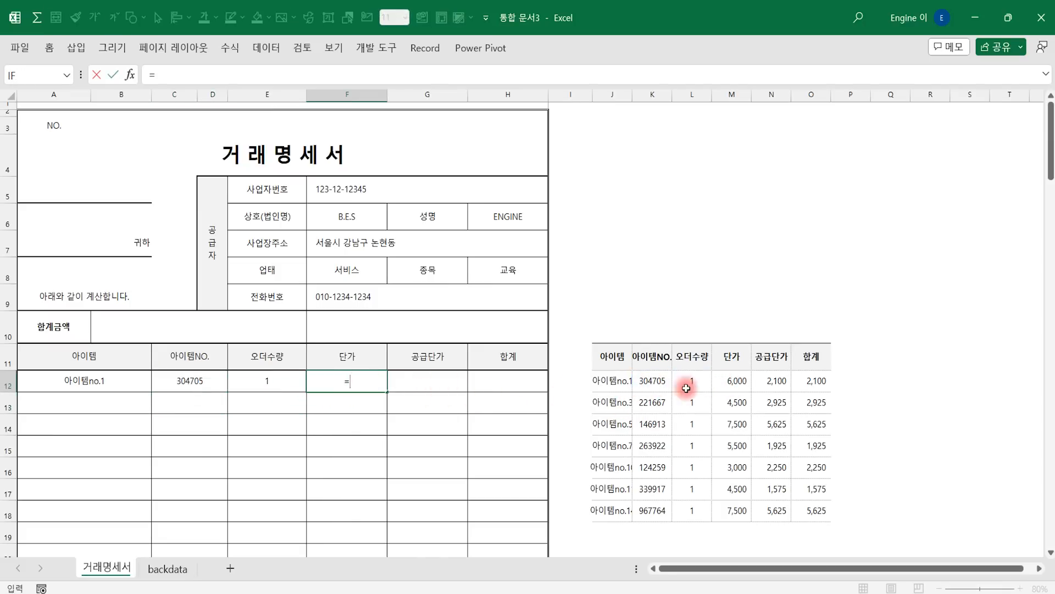
{"action": "left_click", "coordinate": [737, 382]}
{"action": "key", "text": "Return"}
- Link the first row's 공급단가 cell G12 to N12 and its 합계 cell H12 to O12
{"action": "left_click", "coordinate": [420, 379]}
{"action": "type", "text": "="}
{"action": "left_click", "coordinate": [772, 386]}
{"action": "key", "text": "Return"}
{"action": "left_click", "coordinate": [508, 381]}
{"action": "type", "text": "="}
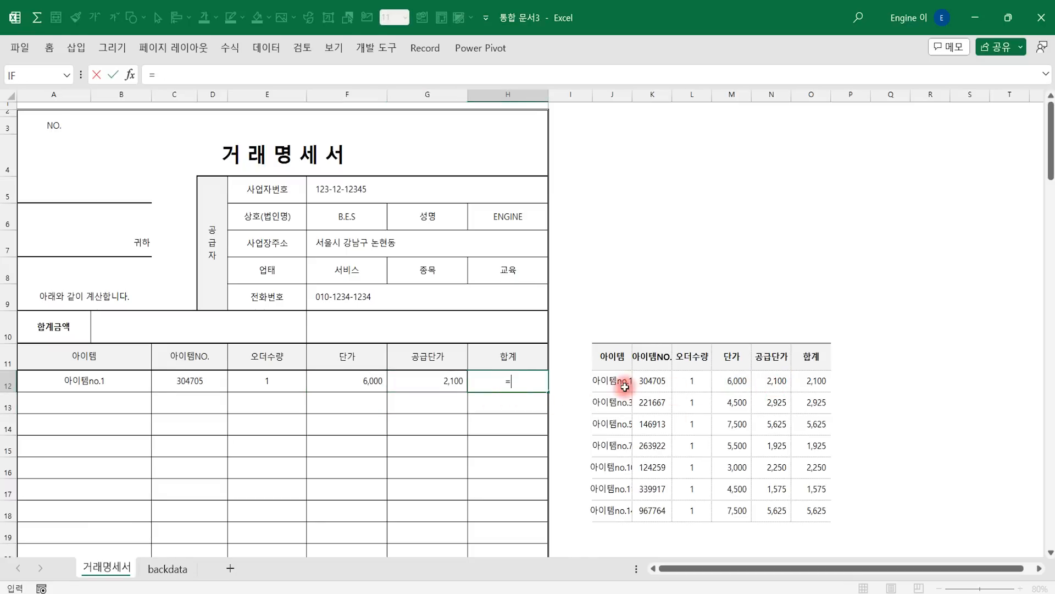
{"action": "left_click", "coordinate": [815, 383]}
{"action": "key", "text": "Return"}
- Try to fill the whole linked row A12:H12 down to row 112 at once
{"action": "left_click_drag", "start_coordinate": [131, 376], "coordinate": [516, 489]}
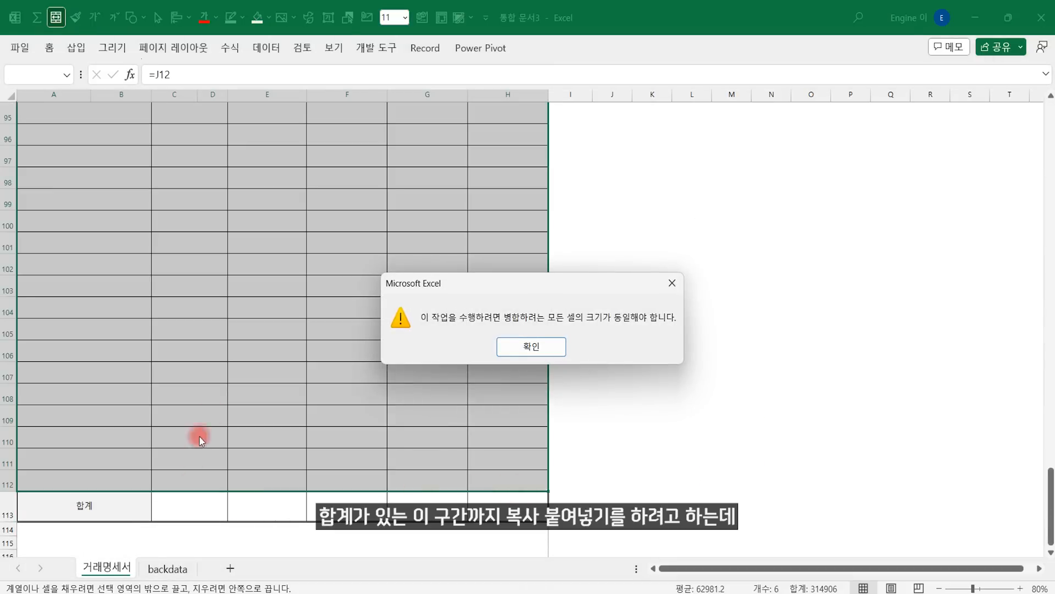
{"action": "left_click", "coordinate": [516, 355]}
{"action": "scroll", "coordinate": [154, 330], "scroll_direction": "up", "scroll_amount": 20}
{"action": "scroll", "coordinate": [163, 292], "scroll_direction": "up", "scroll_amount": 7}
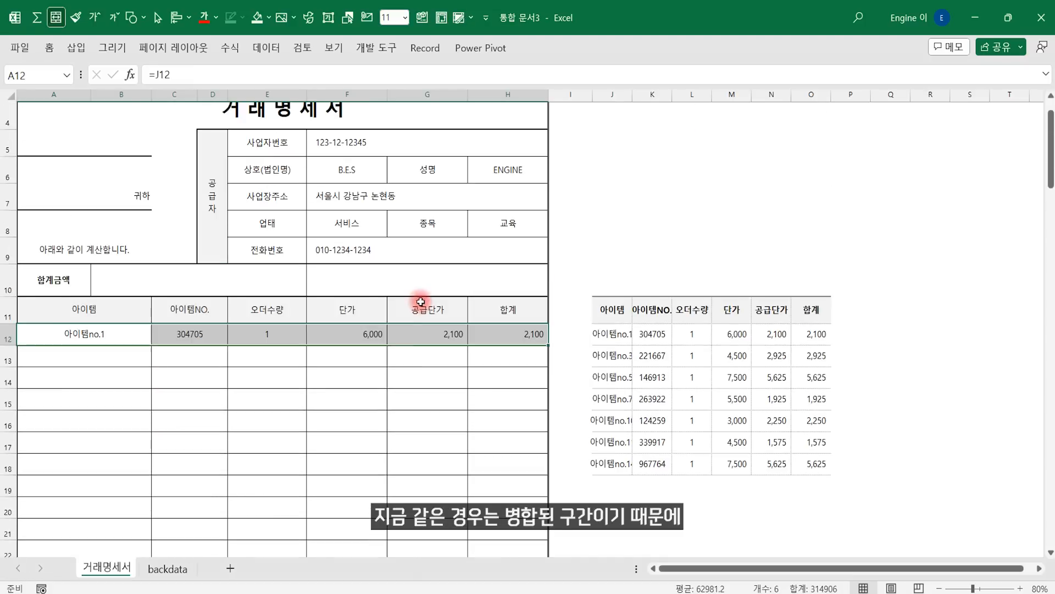
- Fill the merged 아이템 formula in A12 down to row 112 without formatting (서식 없이 채우기)
{"action": "left_click", "coordinate": [134, 333]}
{"action": "left_click_drag", "start_coordinate": [151, 346], "coordinate": [142, 482]}
{"action": "left_click", "coordinate": [158, 501]}
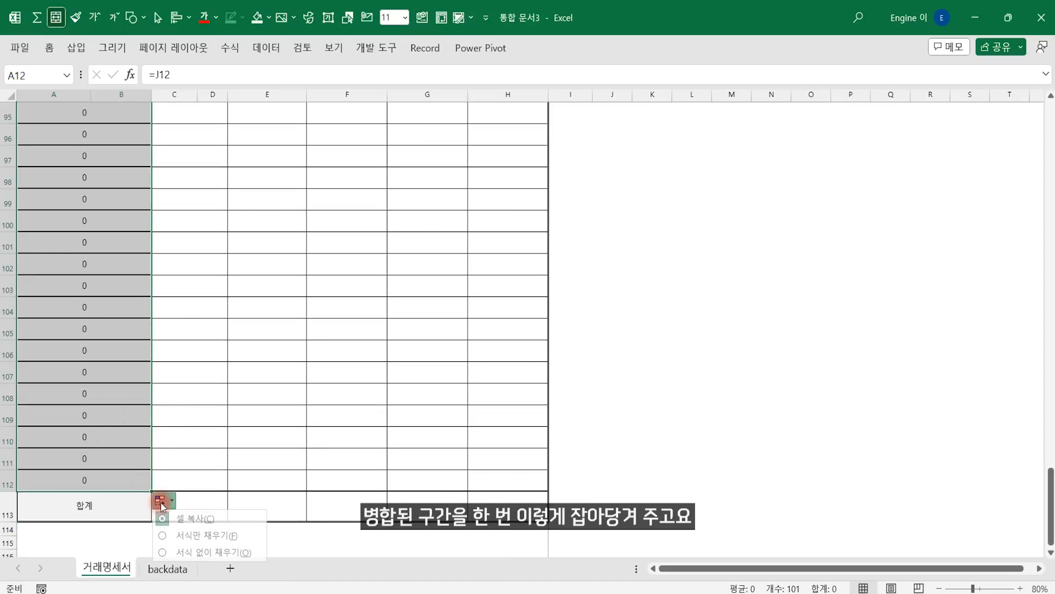
{"action": "left_click", "coordinate": [213, 552]}
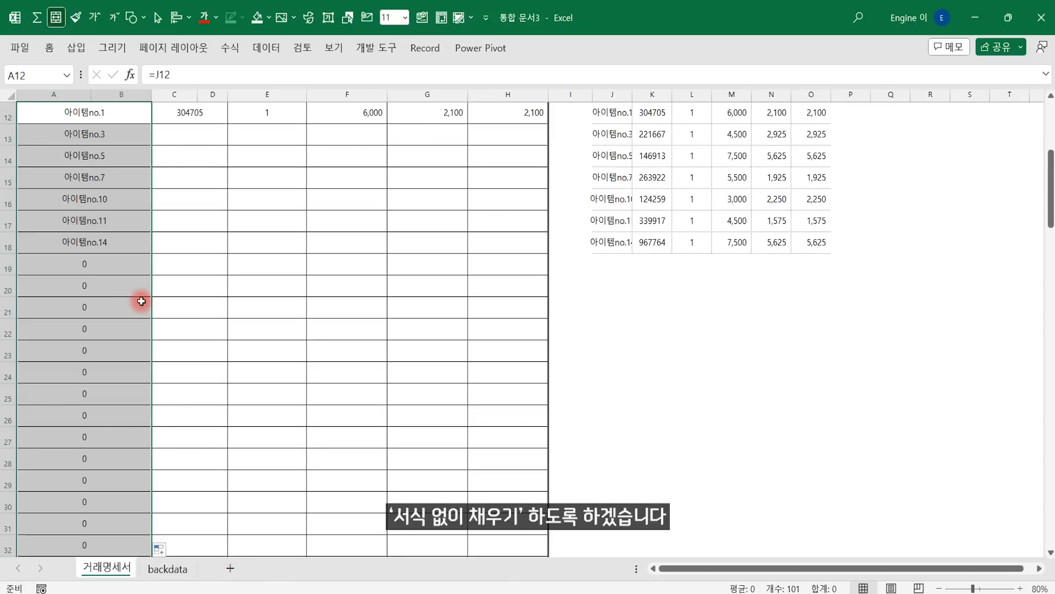
- Fill the merged 아이템NO. formula in C12 down to row 112 without formatting and check several filled cells
{"action": "scroll", "coordinate": [165, 295], "scroll_direction": "up", "scroll_amount": 4}
{"action": "left_click", "coordinate": [155, 383]}
{"action": "left_click_drag", "start_coordinate": [226, 391], "coordinate": [207, 509]}
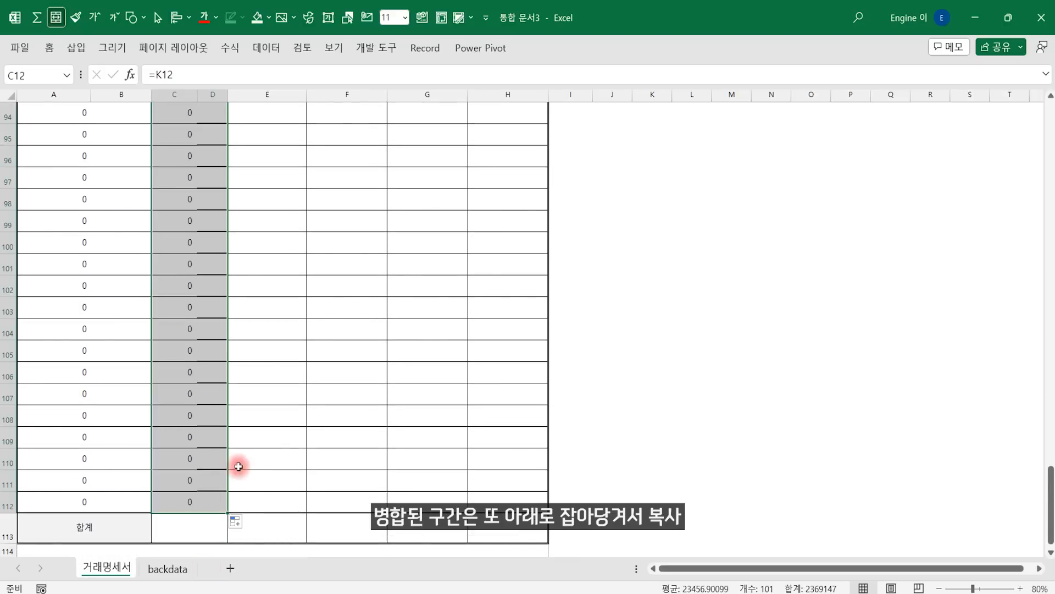
{"action": "left_click", "coordinate": [235, 521]}
{"action": "left_click", "coordinate": [281, 573]}
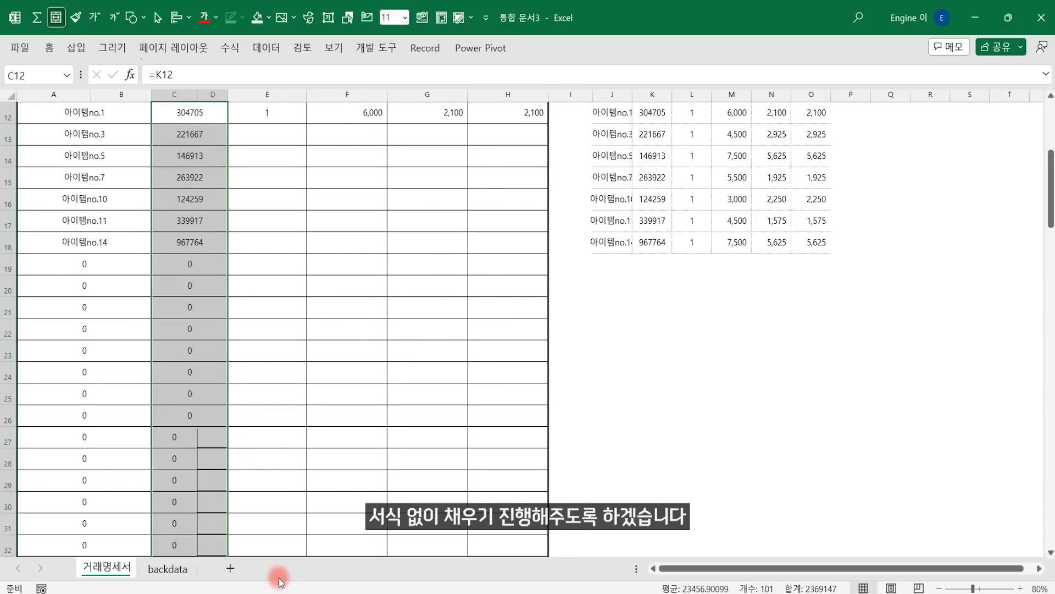
{"action": "scroll", "coordinate": [203, 279], "scroll_direction": "up", "scroll_amount": 2}
{"action": "left_click", "coordinate": [203, 308]}
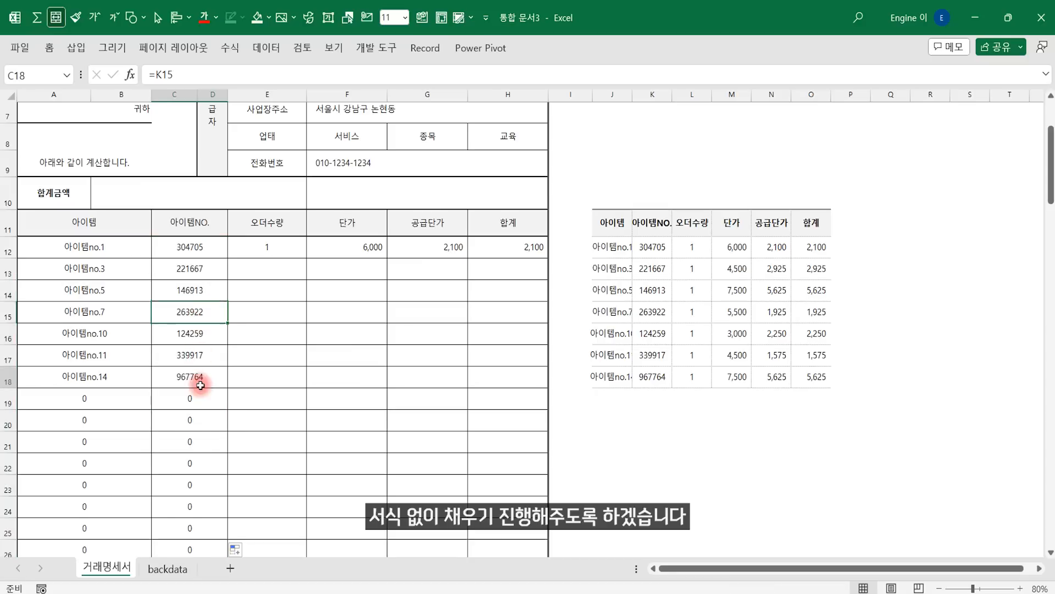
{"action": "left_click", "coordinate": [200, 382]}
{"action": "left_click", "coordinate": [199, 420]}
{"action": "left_click", "coordinate": [197, 462]}
- Fill the 오더수량 to 합계 formulas in E12:H12 down the statement table without formatting (서식 없이 채우기)
{"action": "left_click_drag", "start_coordinate": [273, 257], "coordinate": [507, 253]}
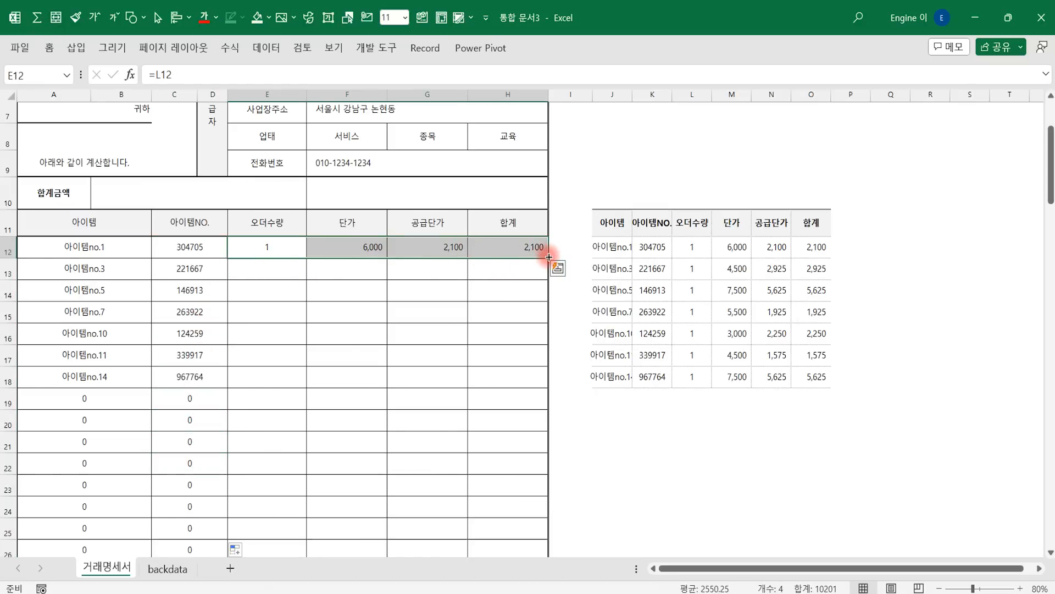
{"action": "double_click", "coordinate": [543, 258]}
{"action": "scroll", "coordinate": [386, 429], "scroll_direction": "down", "scroll_amount": 3}
{"action": "scroll", "coordinate": [407, 439], "scroll_direction": "down", "scroll_amount": 9}
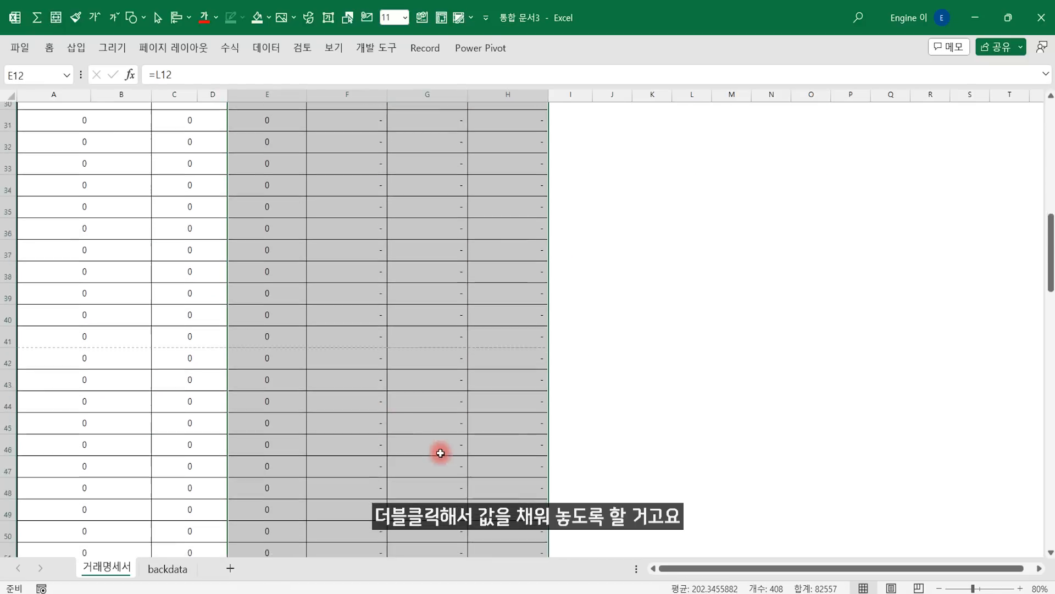
{"action": "left_click", "coordinate": [558, 548]}
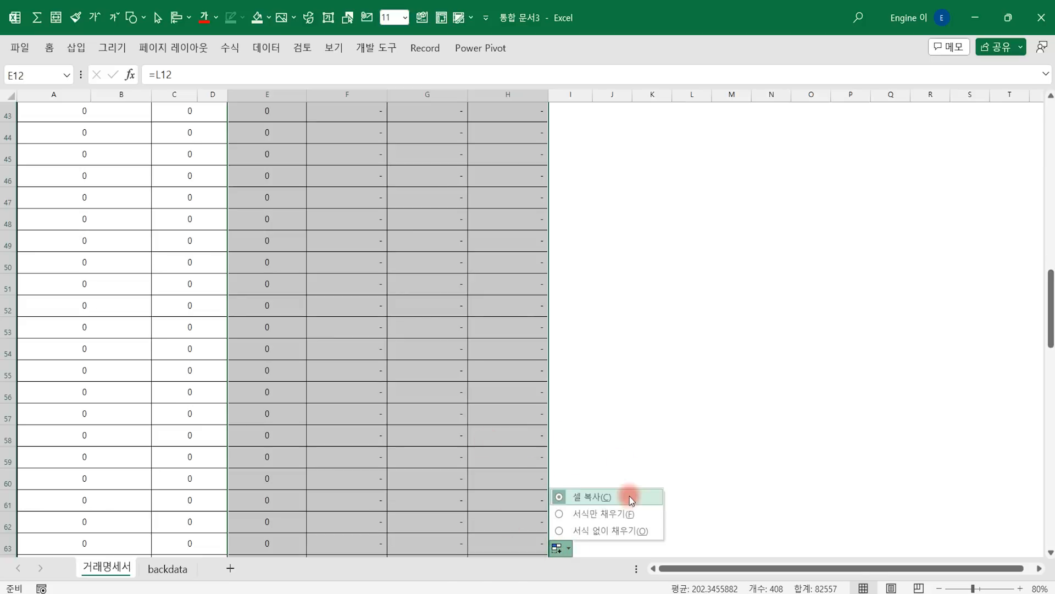
{"action": "left_click", "coordinate": [613, 530]}
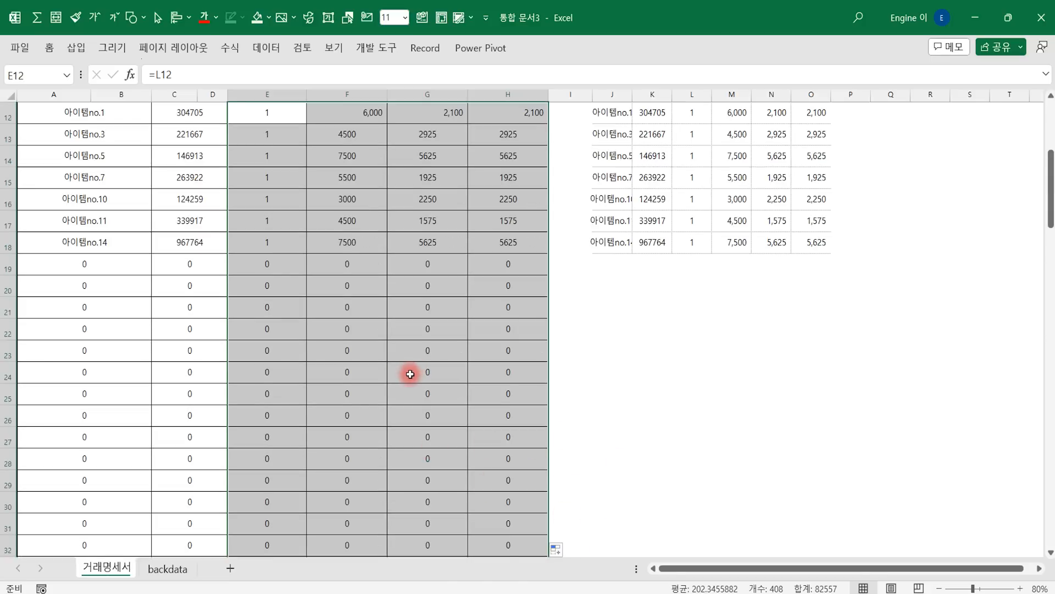
- Check the statement's filled rows against the extracted source cells J12:O12 and the empty cell below that list
{"action": "scroll", "coordinate": [410, 374], "scroll_direction": "up", "scroll_amount": 3}
{"action": "left_click", "coordinate": [316, 358]}
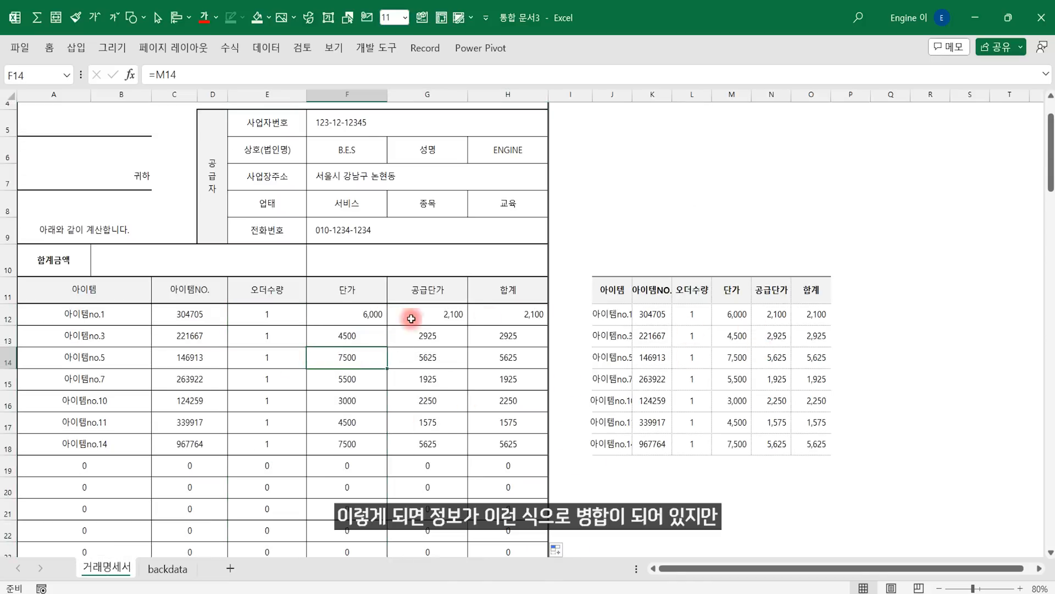
{"action": "left_click", "coordinate": [113, 321]}
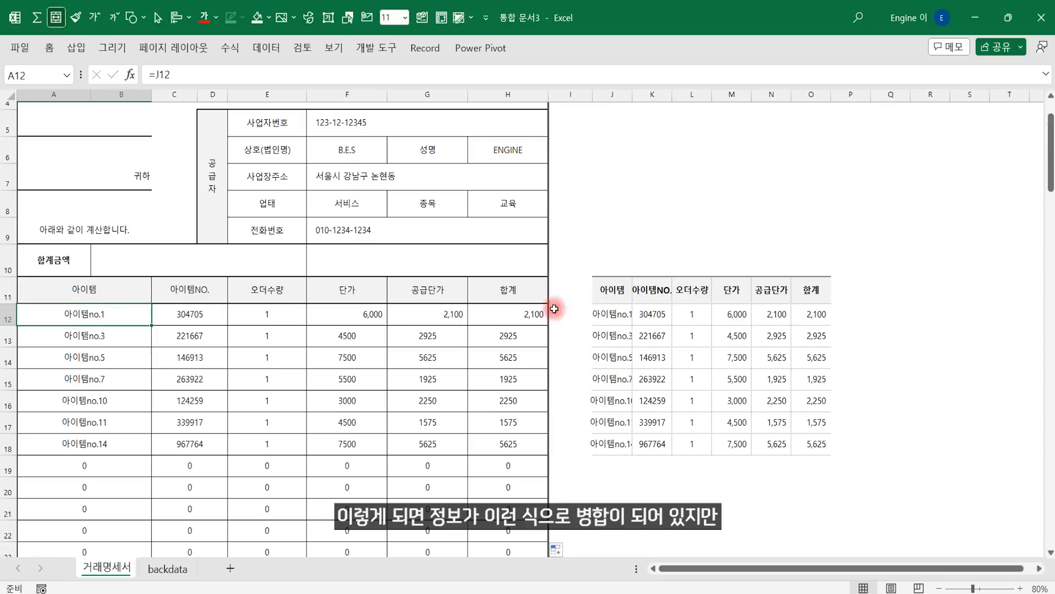
{"action": "left_click", "coordinate": [612, 313]}
{"action": "left_click", "coordinate": [652, 314]}
{"action": "left_click", "coordinate": [692, 314]}
{"action": "left_click", "coordinate": [732, 314]}
{"action": "left_click", "coordinate": [775, 314]}
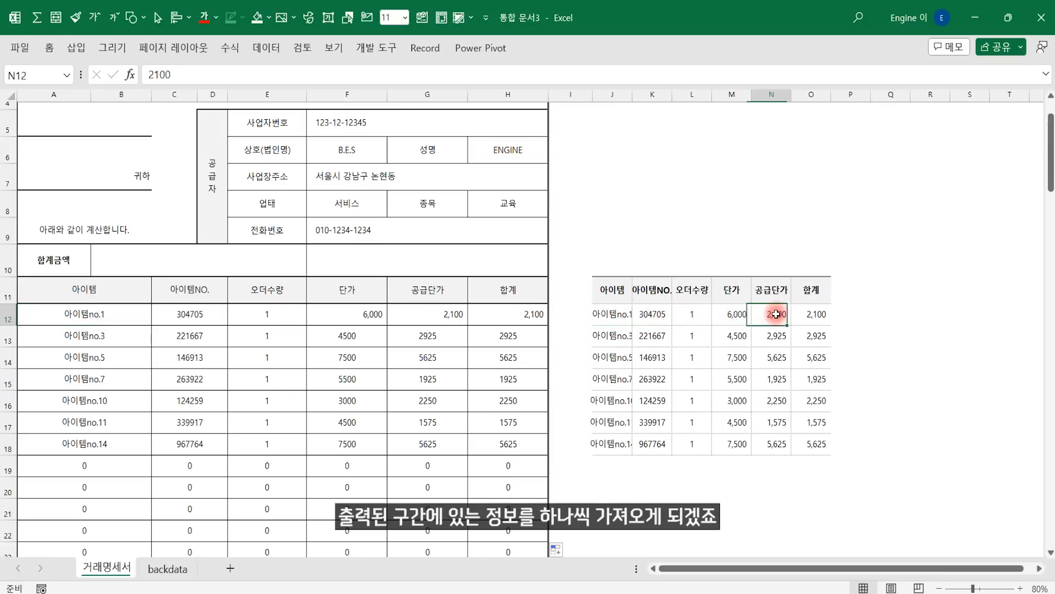
{"action": "left_click", "coordinate": [811, 314]}
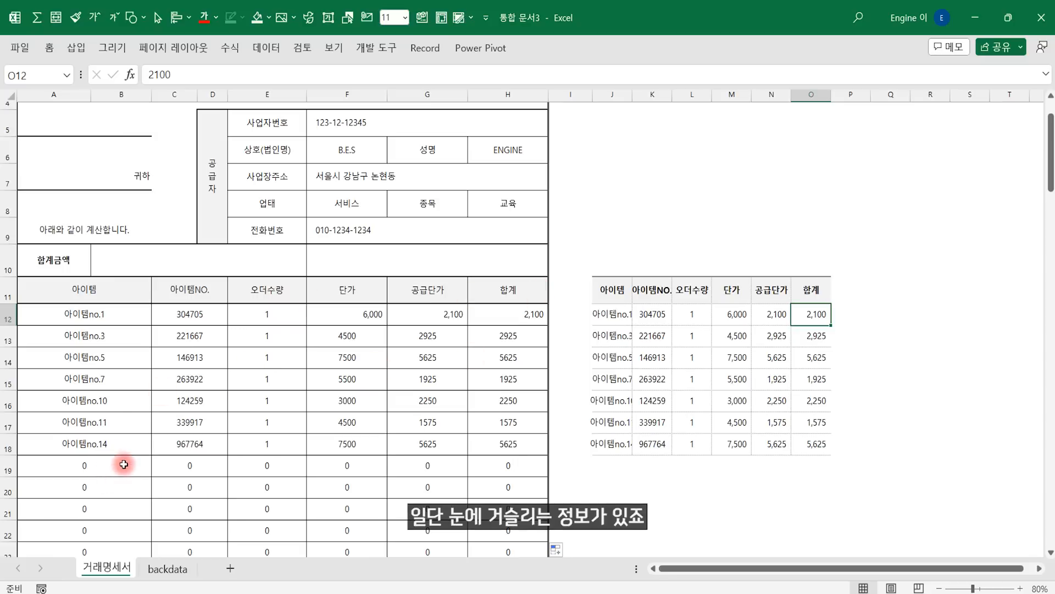
{"action": "left_click", "coordinate": [623, 467]}
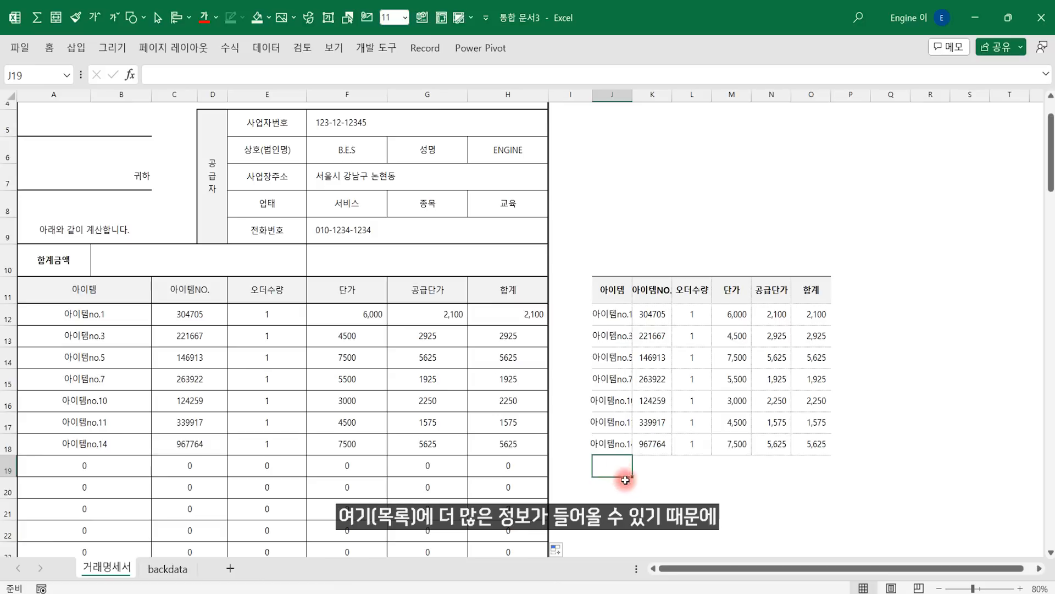
{"action": "left_click", "coordinate": [617, 488]}
{"action": "left_click", "coordinate": [614, 508]}
{"action": "left_click", "coordinate": [615, 536]}
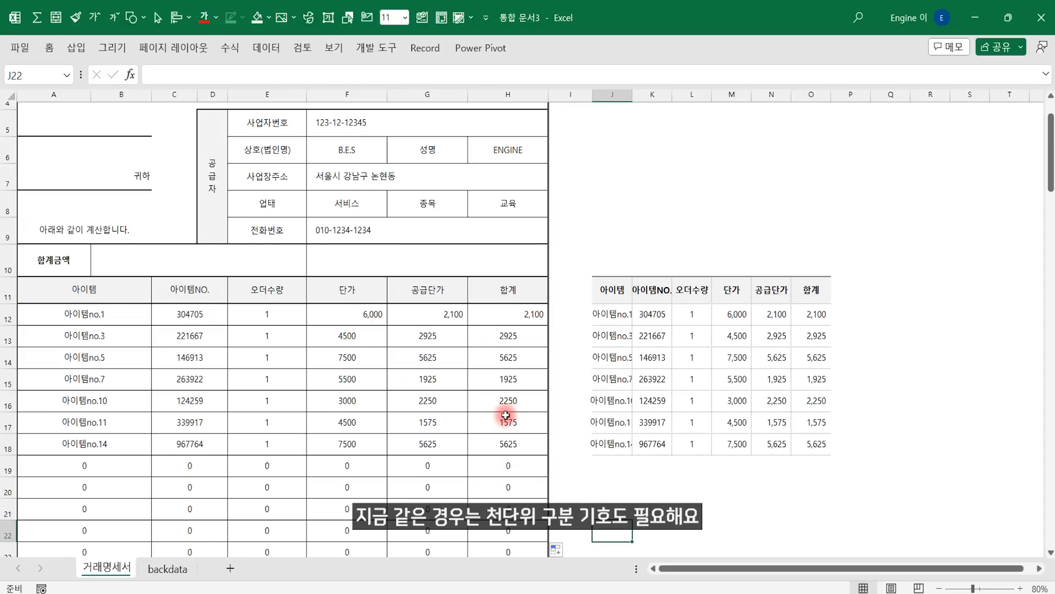
- Apply the custom number format #,### to the statement table A12:H113, including the 합계 row
{"action": "left_click_drag", "start_coordinate": [125, 323], "coordinate": [488, 524]}
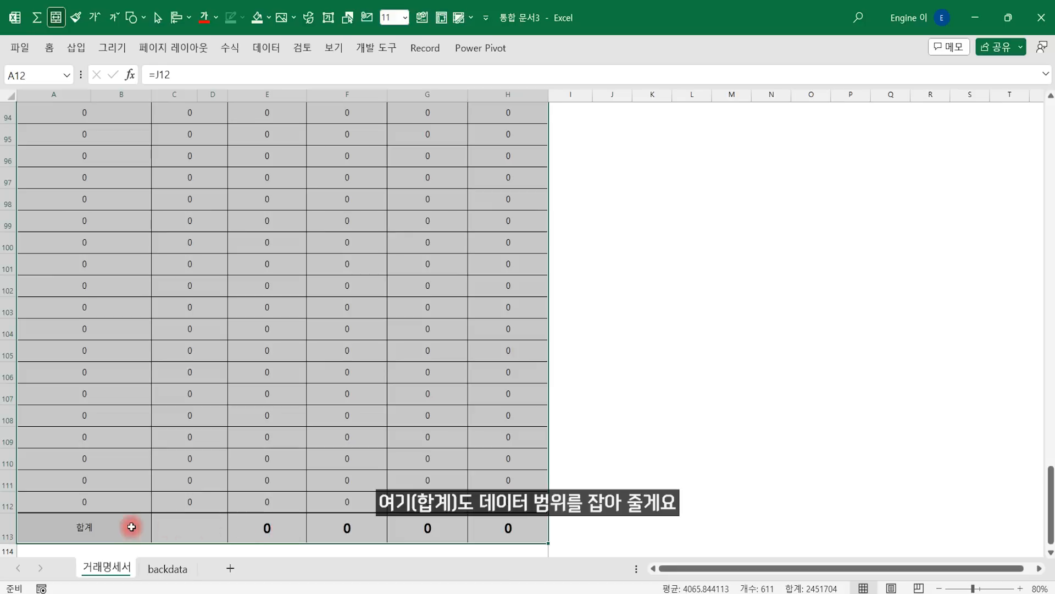
{"action": "key", "text": "ctrl+1"}
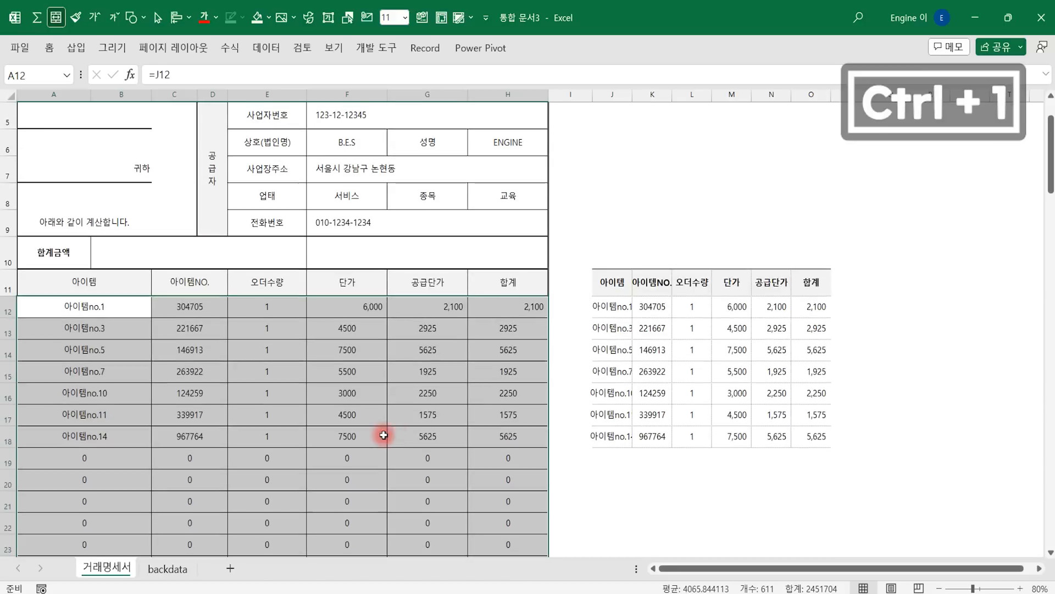
{"action": "left_click", "coordinate": [706, 52]}
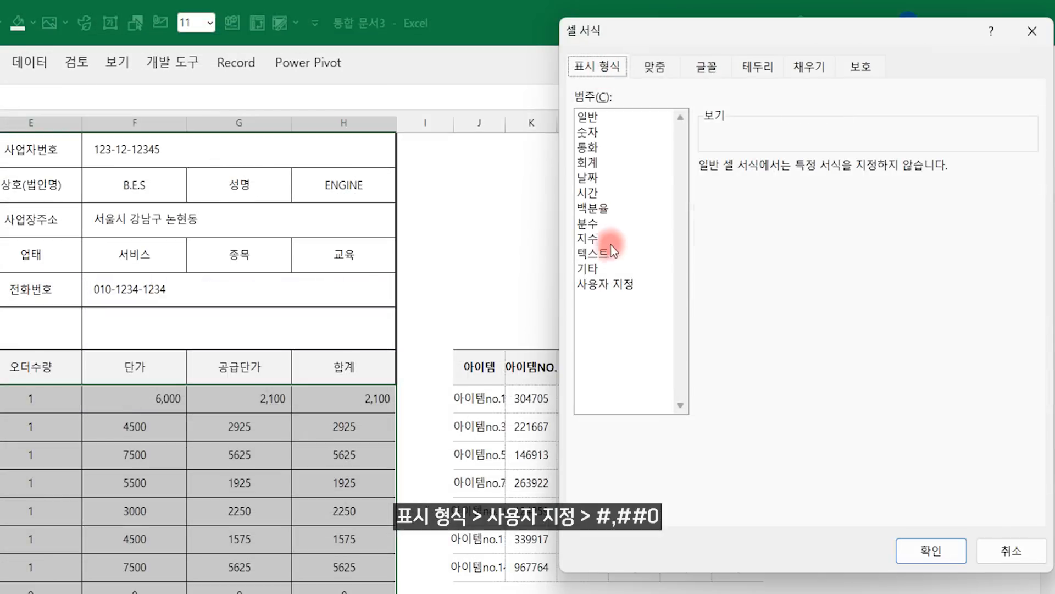
{"action": "left_click", "coordinate": [708, 221]}
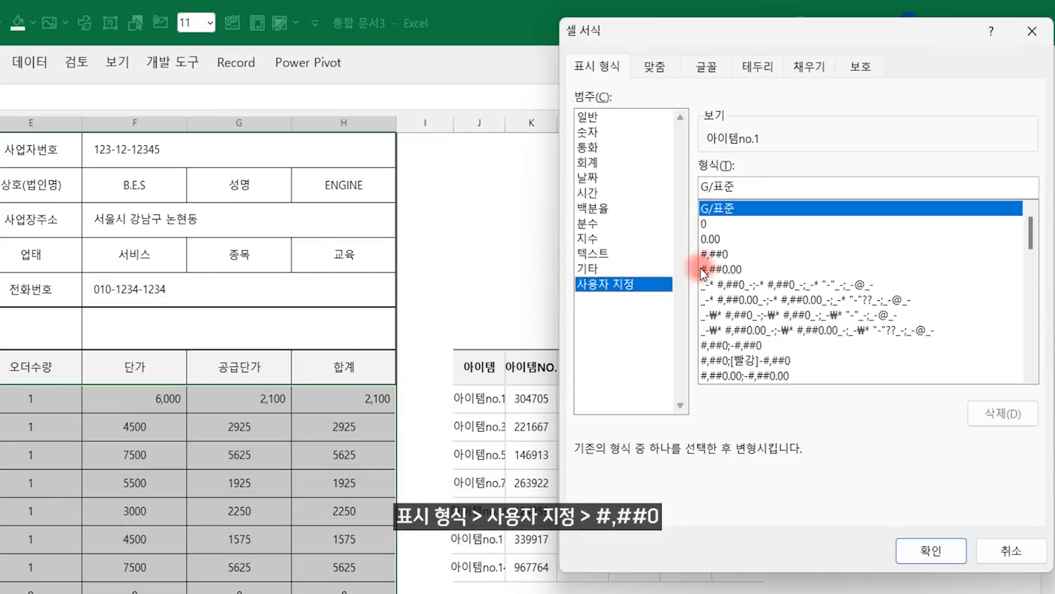
{"action": "left_click", "coordinate": [715, 252]}
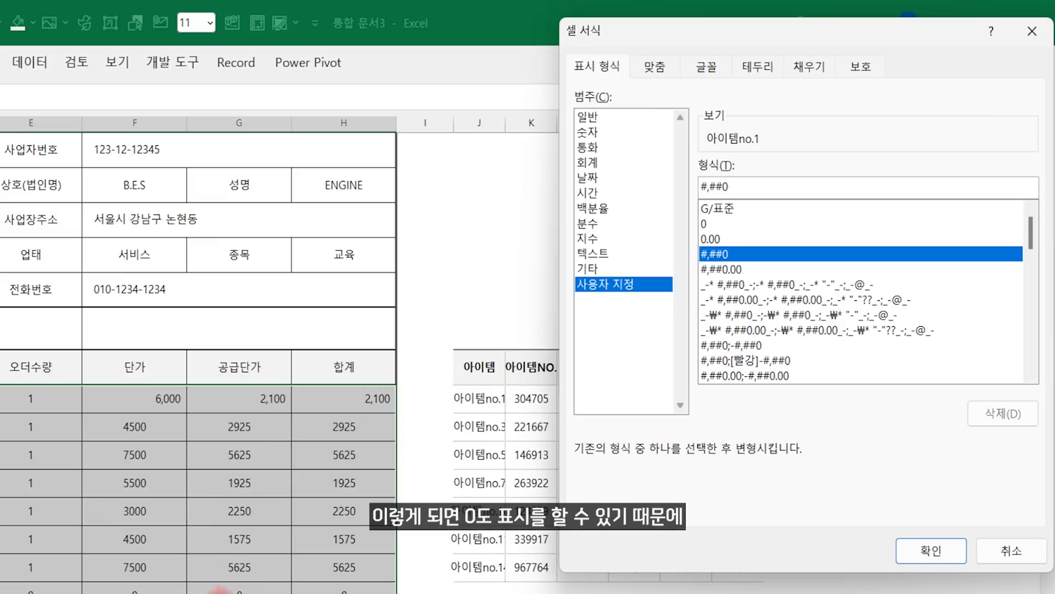
{"action": "key", "text": "BackSpace"}
{"action": "type", "text": "#"}
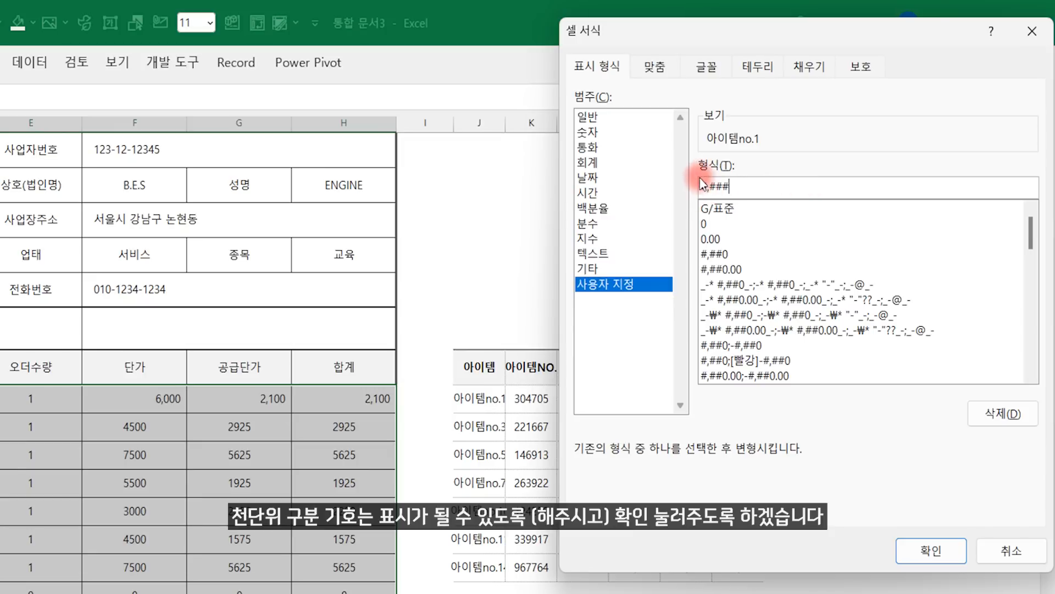
{"action": "left_click", "coordinate": [930, 550]}
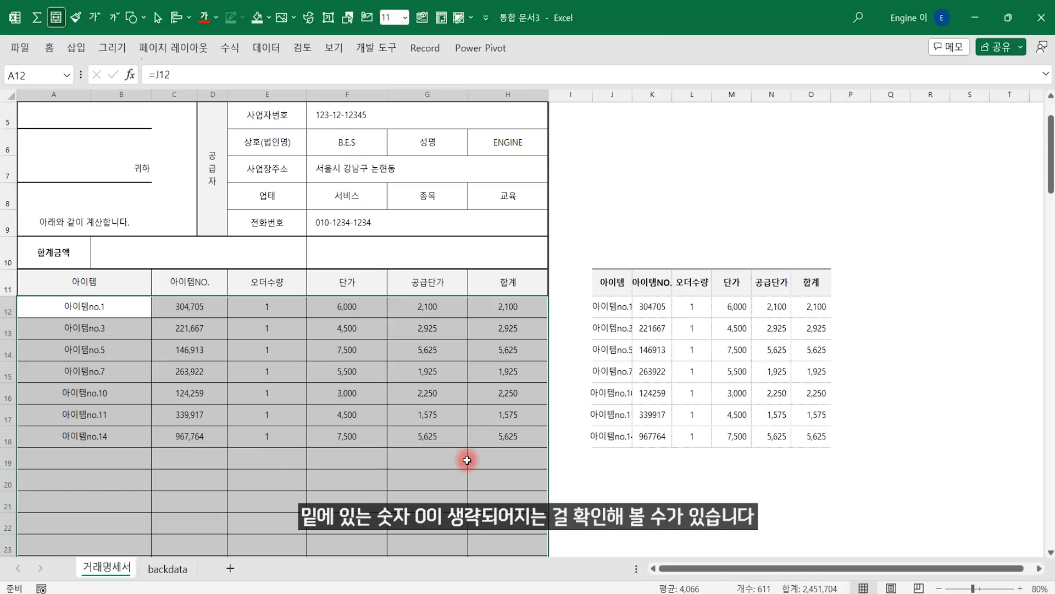
{"action": "left_click", "coordinate": [348, 412]}
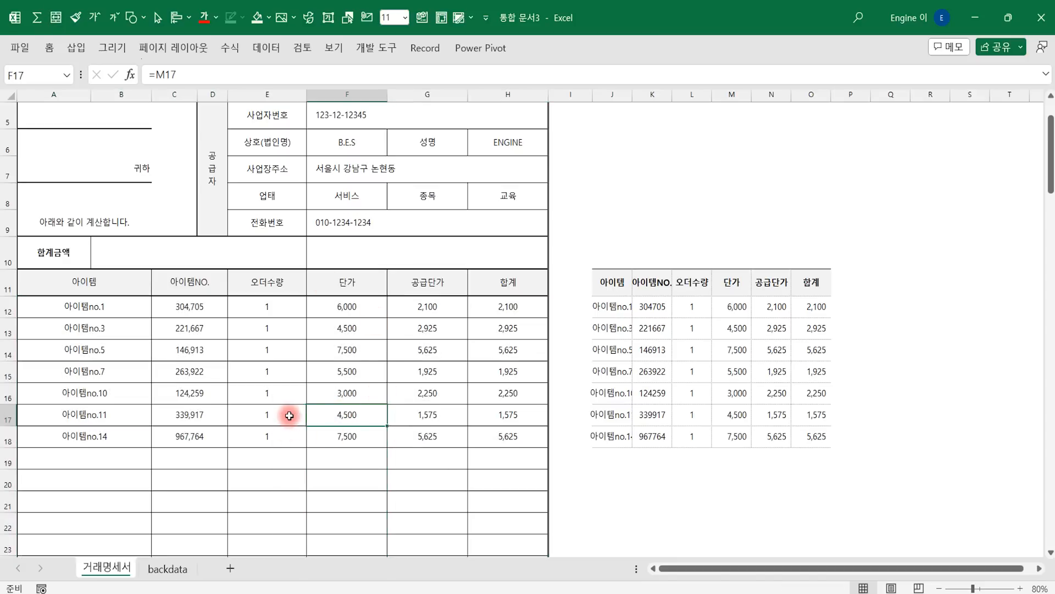
- Clear the extracted item rows J12:O18 beside the statement, keeping their header row
{"action": "scroll", "coordinate": [332, 417], "scroll_direction": "up", "scroll_amount": 1}
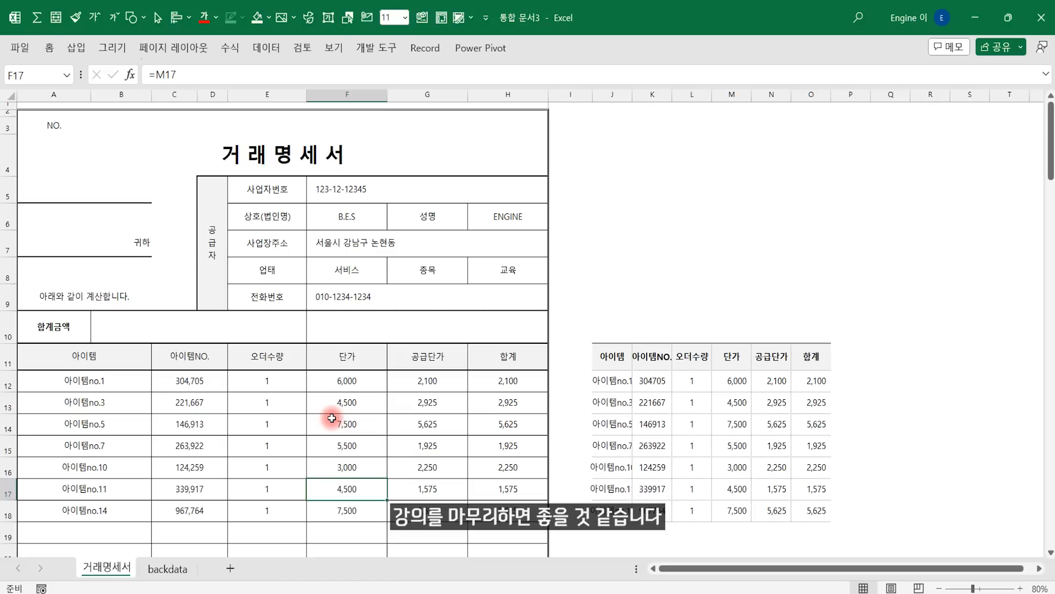
{"action": "left_click_drag", "start_coordinate": [608, 388], "coordinate": [827, 511]}
{"action": "key", "text": "Delete"}
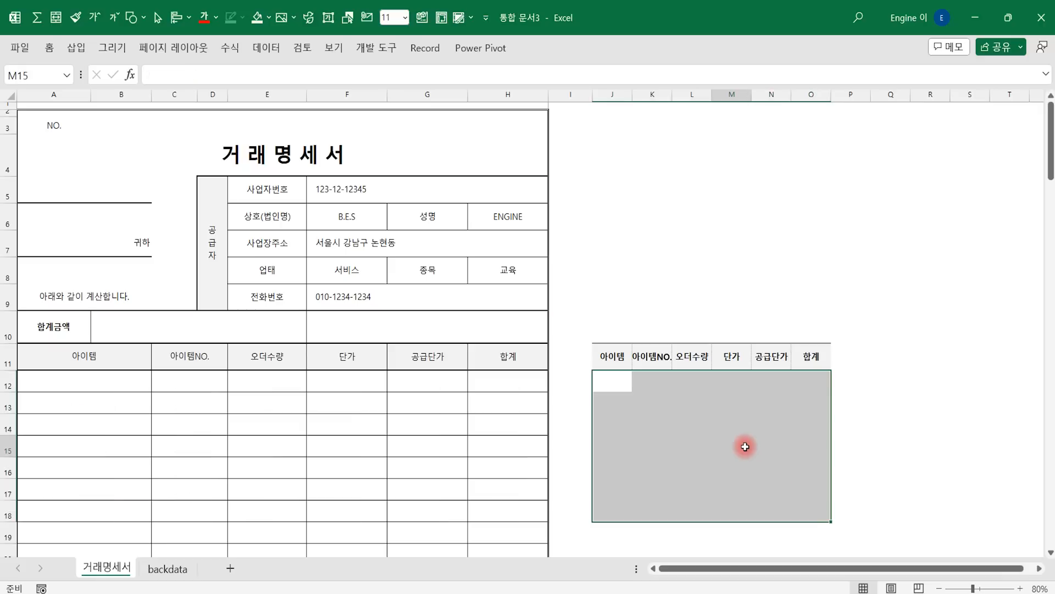
{"action": "left_click", "coordinate": [675, 404]}
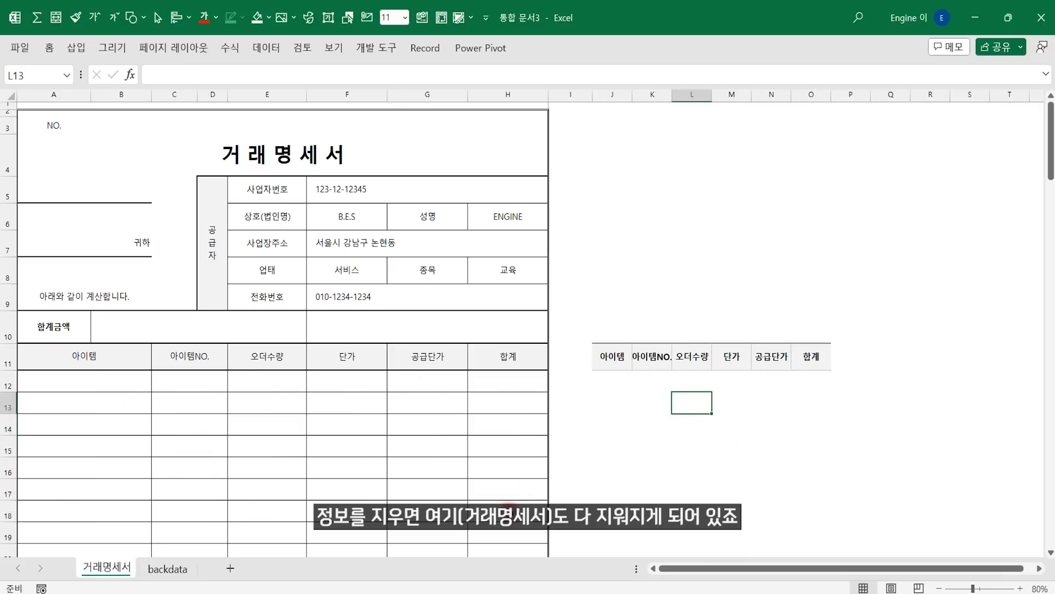
{"action": "left_click", "coordinate": [610, 383]}
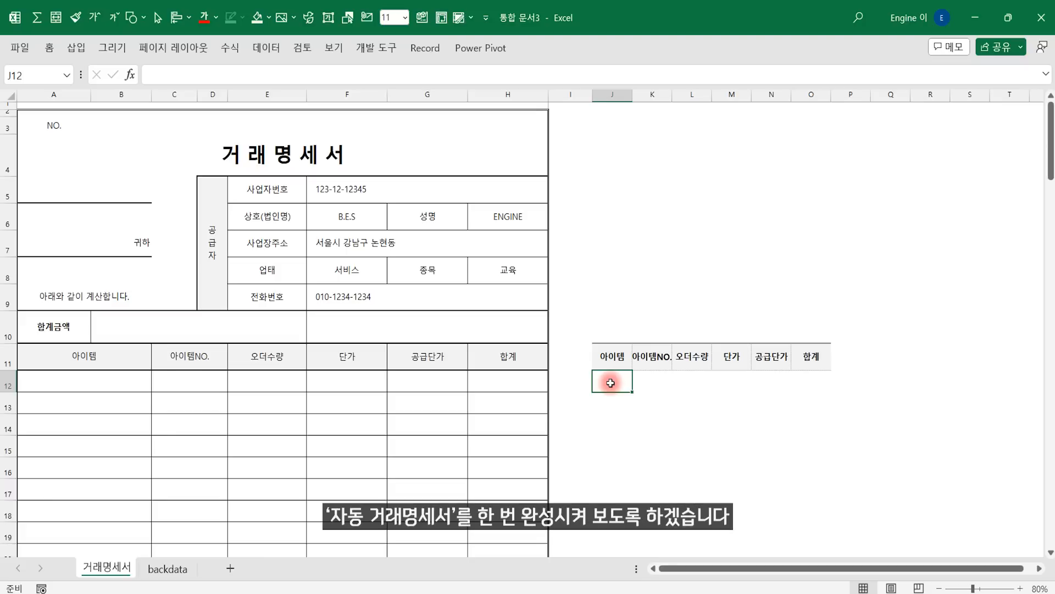
- Clear the 오더수량 entries in C3:C19 on the backdata sheet
{"action": "left_click", "coordinate": [168, 568]}
{"action": "left_click", "coordinate": [514, 193]}
{"action": "left_click", "coordinate": [430, 140]}
{"action": "left_click_drag", "start_coordinate": [218, 138], "coordinate": [234, 376]}
{"action": "key", "text": "Delete"}
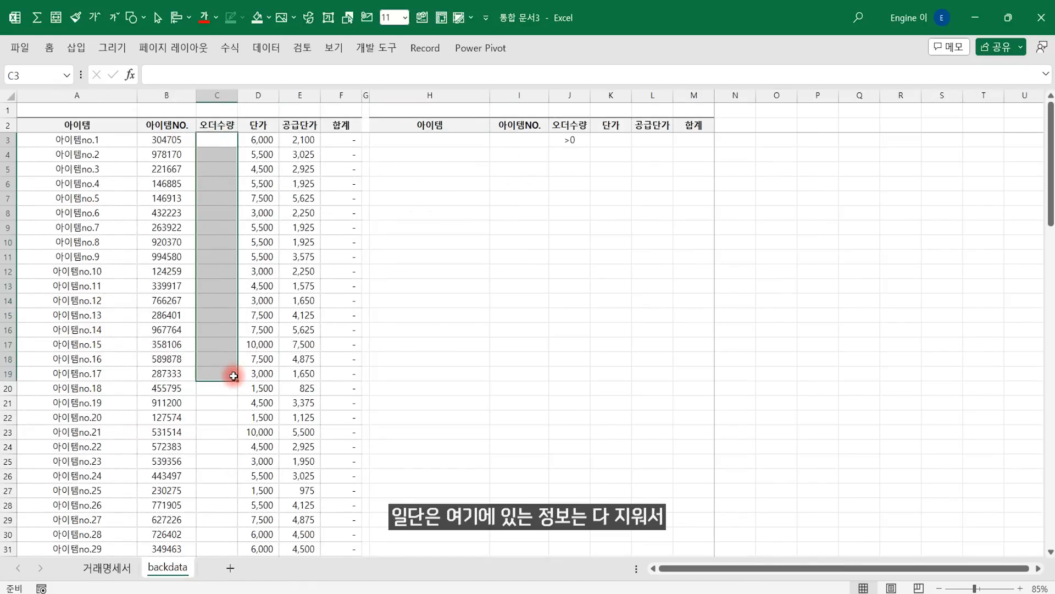
{"action": "left_click", "coordinate": [416, 212]}
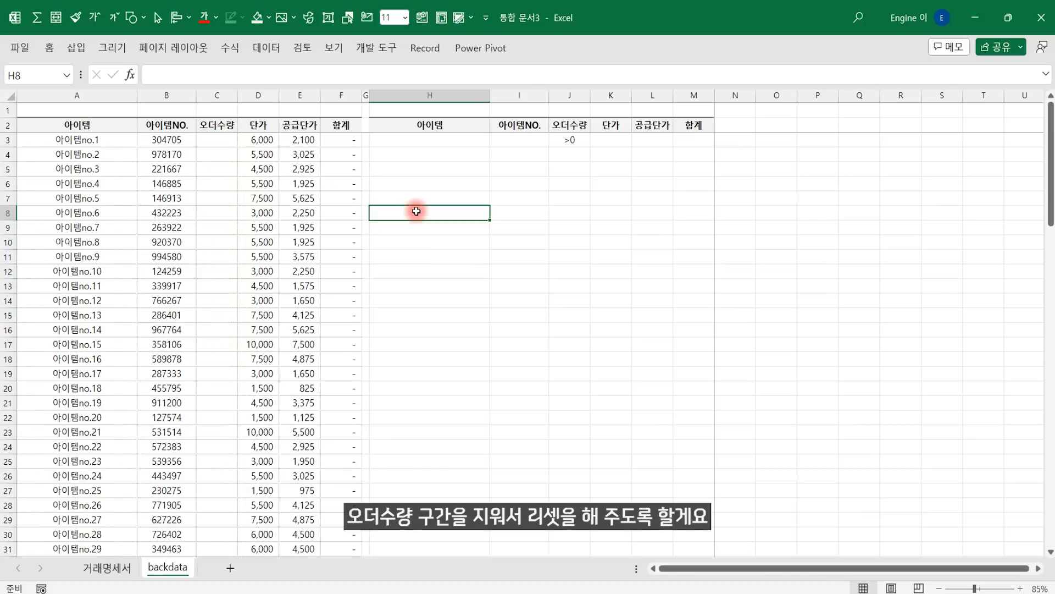
- Enter a single space in J12 below the 아이템 header on the 거래명세서 sheet and select header cell J11
{"action": "left_click", "coordinate": [97, 570]}
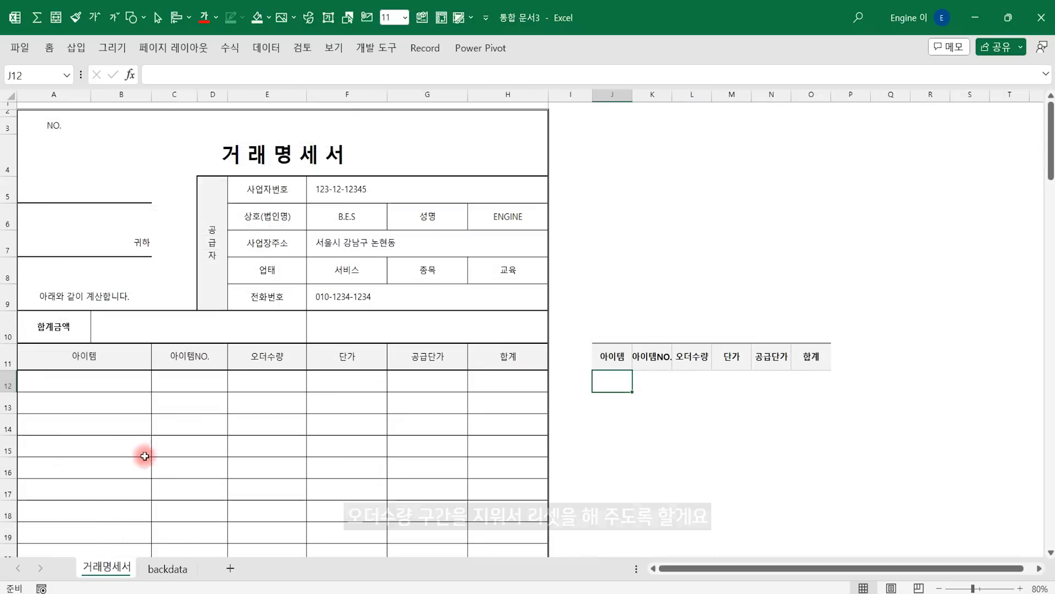
{"action": "left_click", "coordinate": [617, 358]}
{"action": "left_click", "coordinate": [614, 384]}
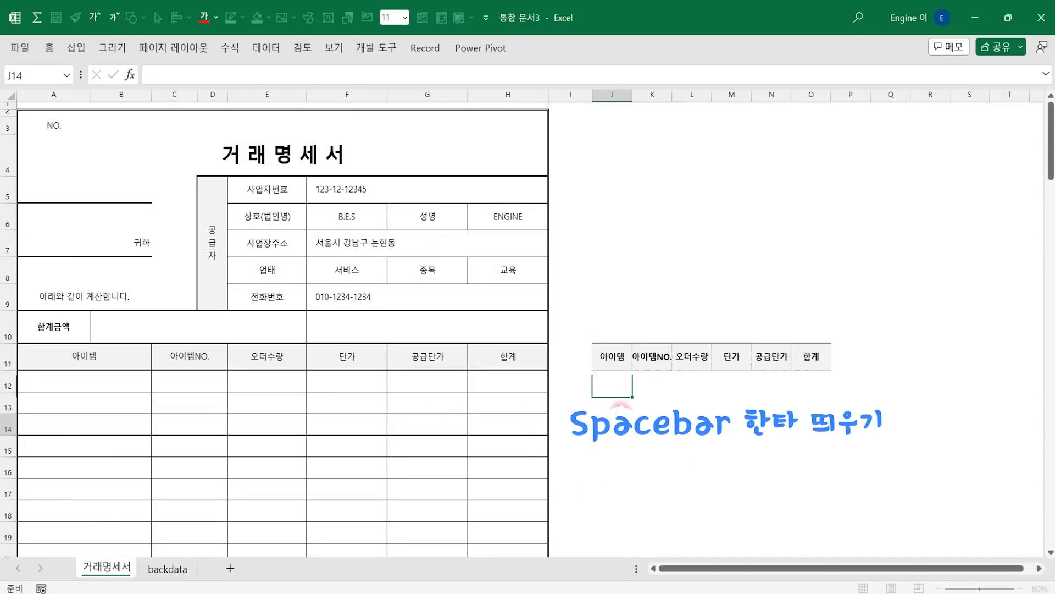
{"action": "left_click", "coordinate": [610, 356]}
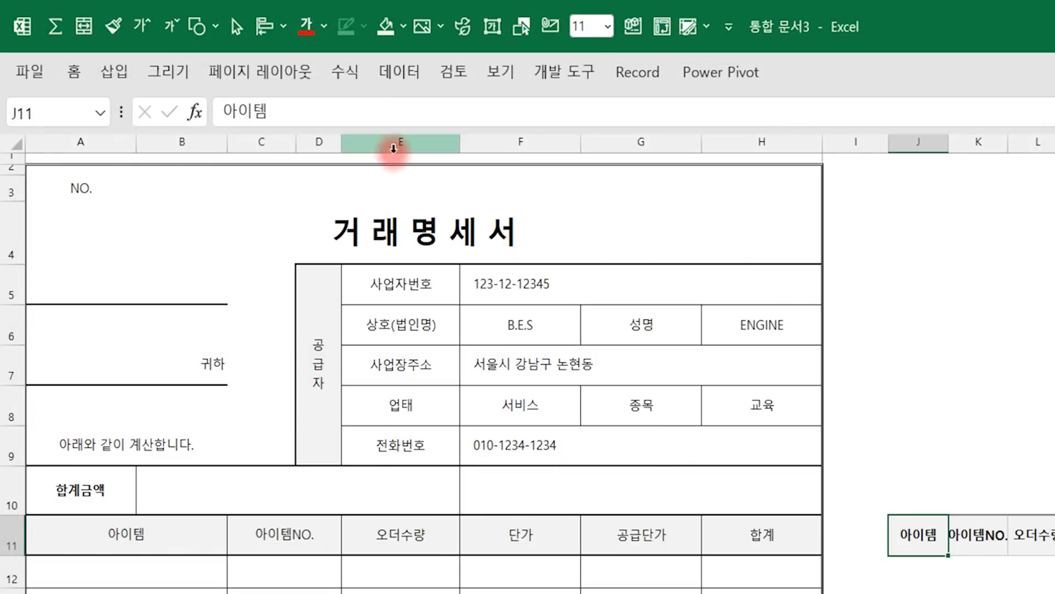
- Check in the ribbon customization options that 개발 도구 is enabled and accept the settings
{"action": "left_click", "coordinate": [566, 72]}
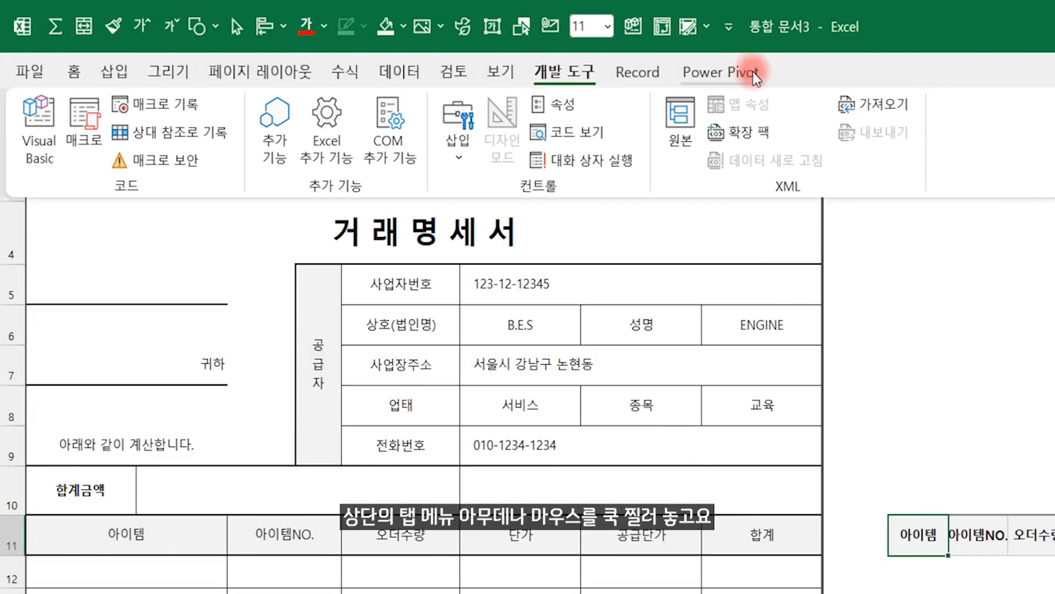
{"action": "right_click", "coordinate": [504, 70]}
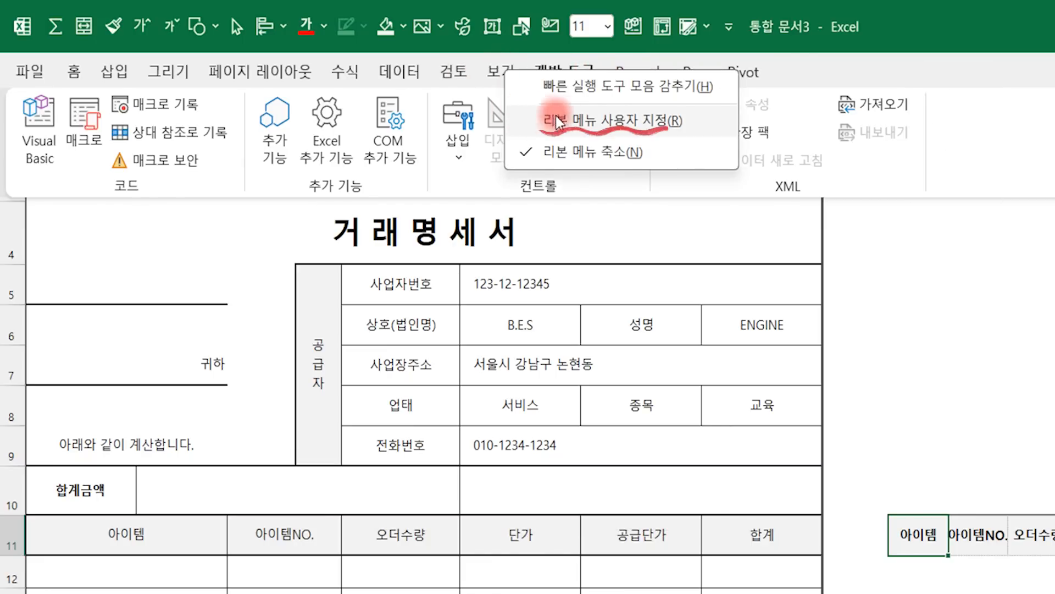
{"action": "left_click", "coordinate": [658, 124]}
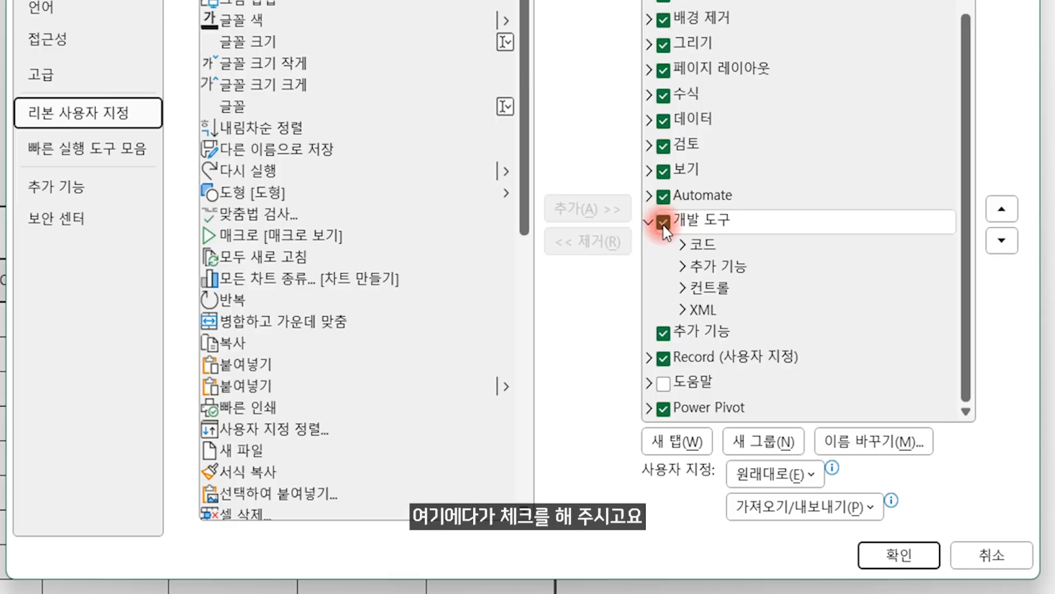
{"action": "left_click", "coordinate": [900, 555]}
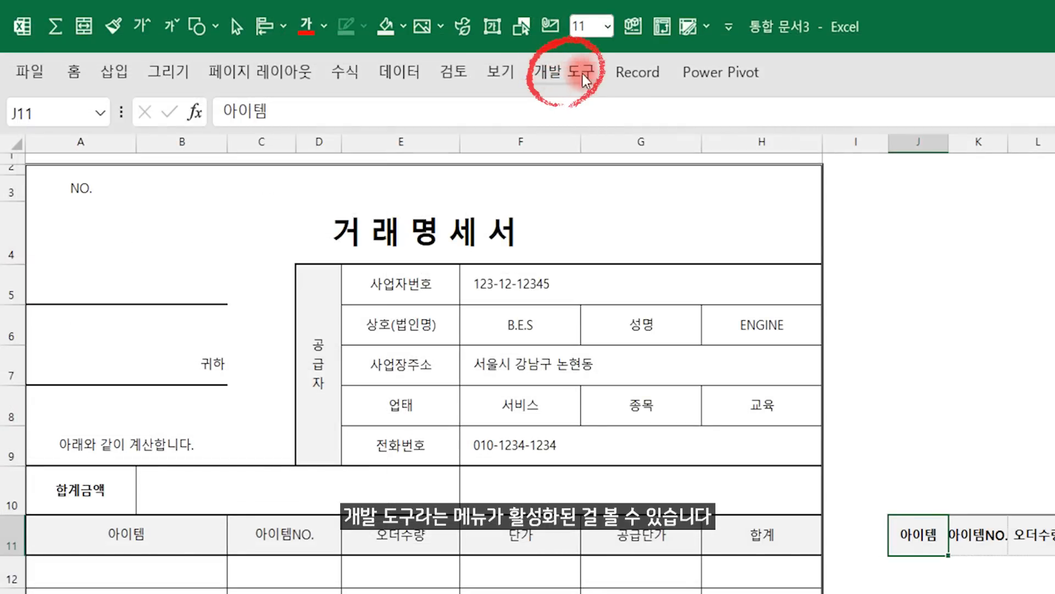
- Start recording a macro named 출력기록, stored in the current workbook (현재 통합 문서)
{"action": "left_click", "coordinate": [572, 74]}
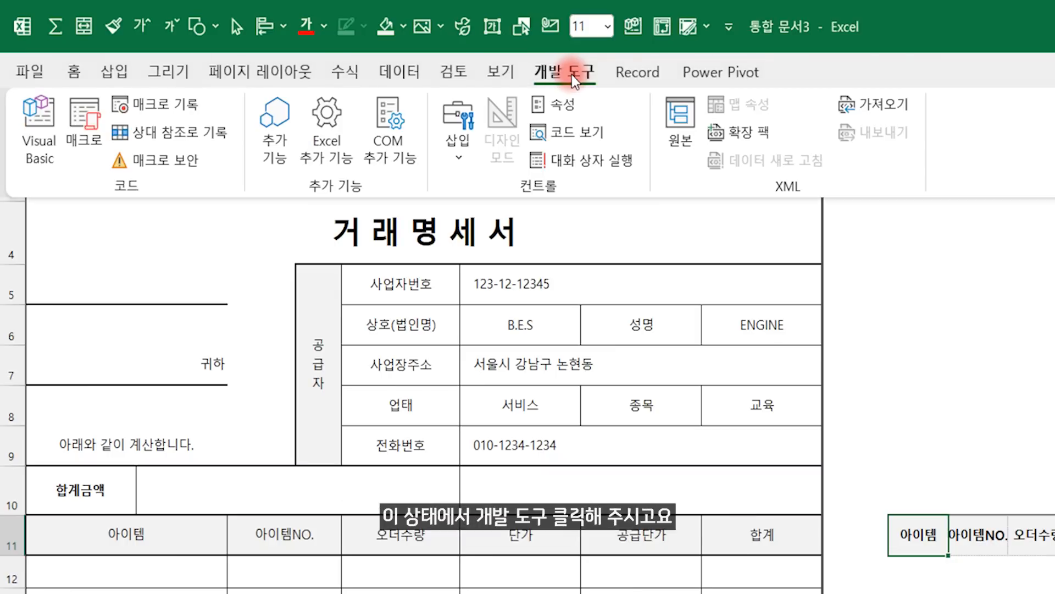
{"action": "left_click", "coordinate": [161, 102]}
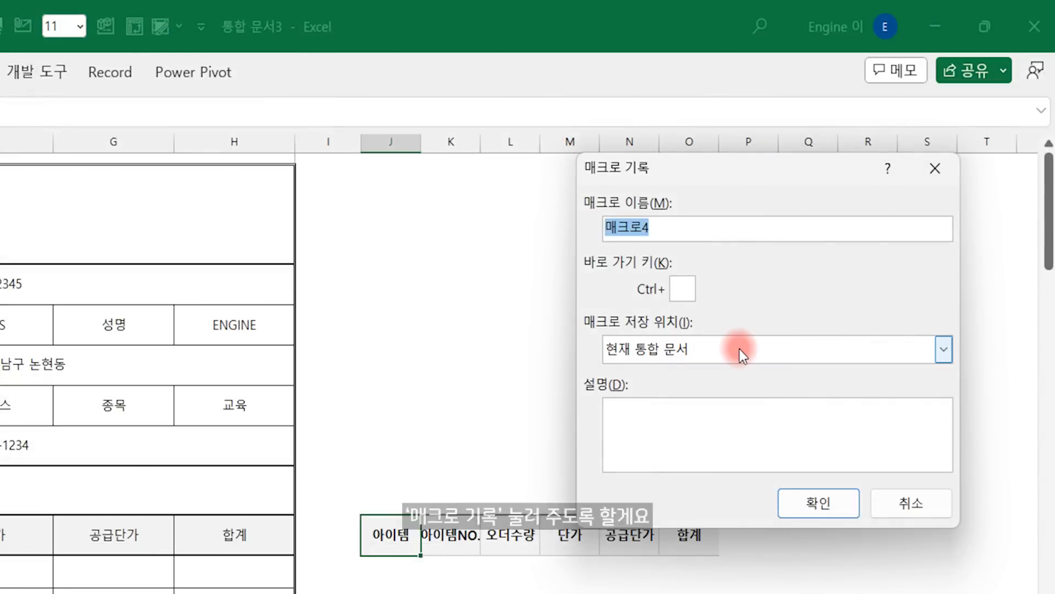
{"action": "type", "text": "출력기록"}
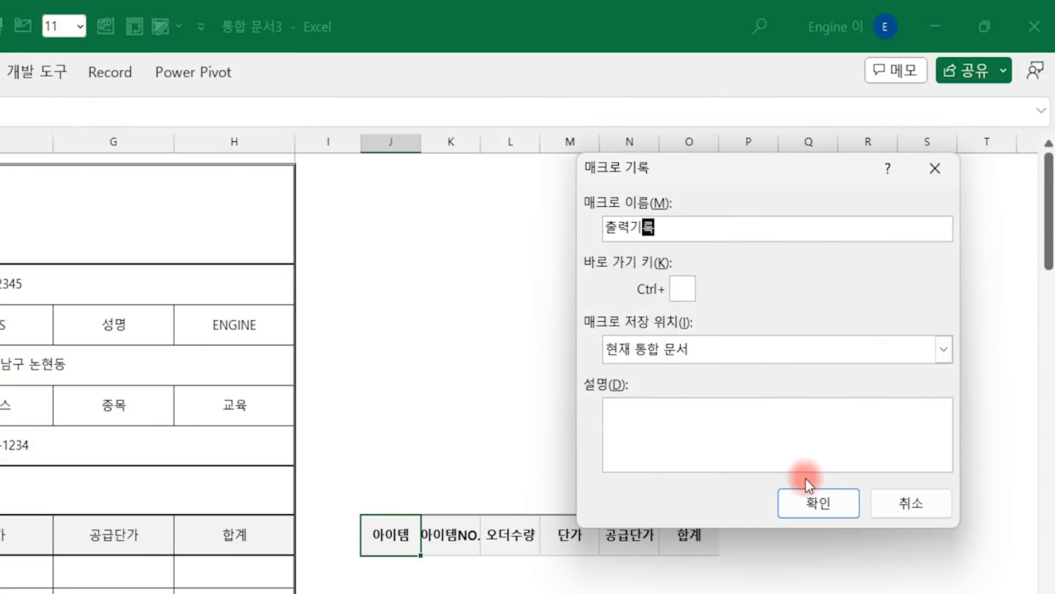
{"action": "left_click", "coordinate": [817, 502]}
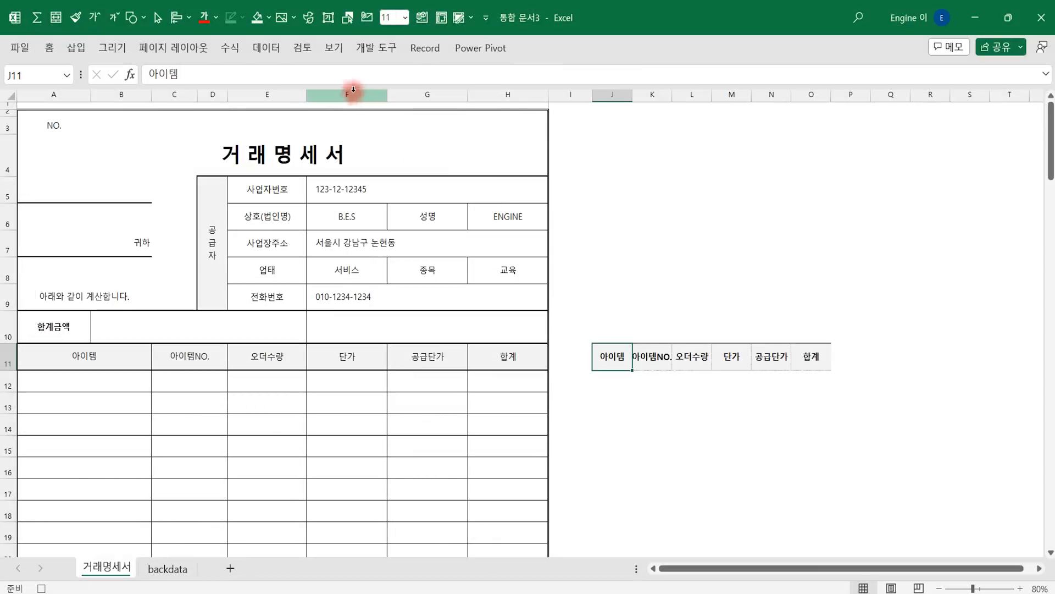
- Start an advanced filter (고급 필터) from J11 and set its list range to backdata!$A$2:$F$102
{"action": "left_click", "coordinate": [267, 48]}
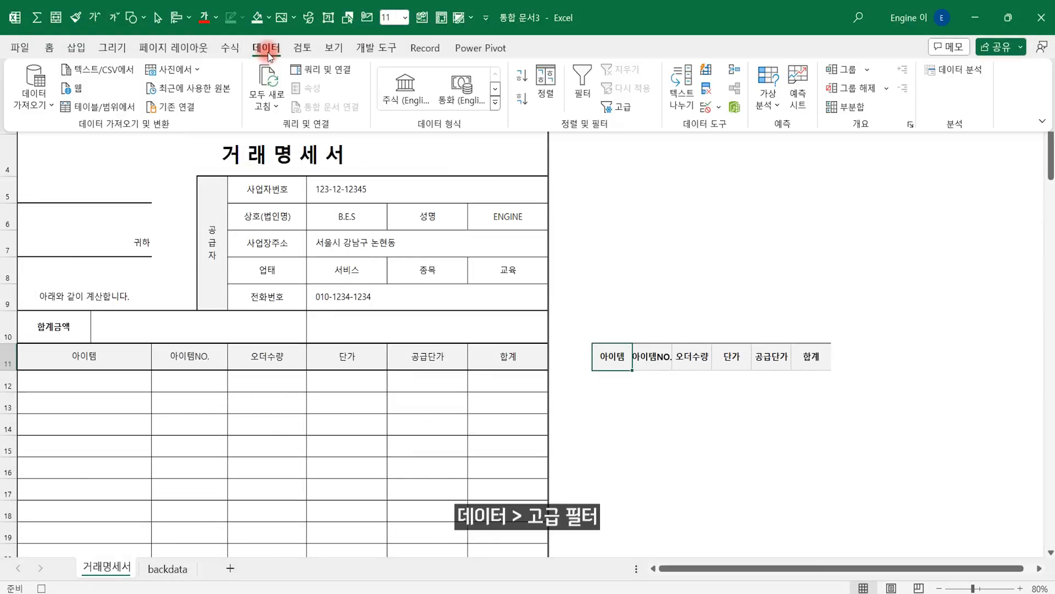
{"action": "left_click", "coordinate": [625, 108]}
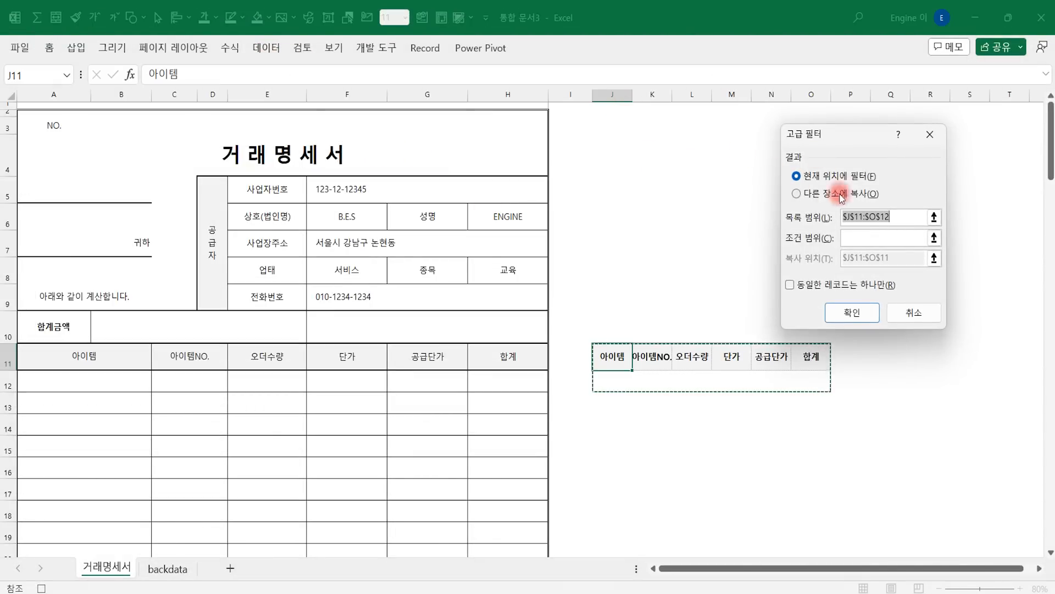
{"action": "left_click", "coordinate": [167, 571]}
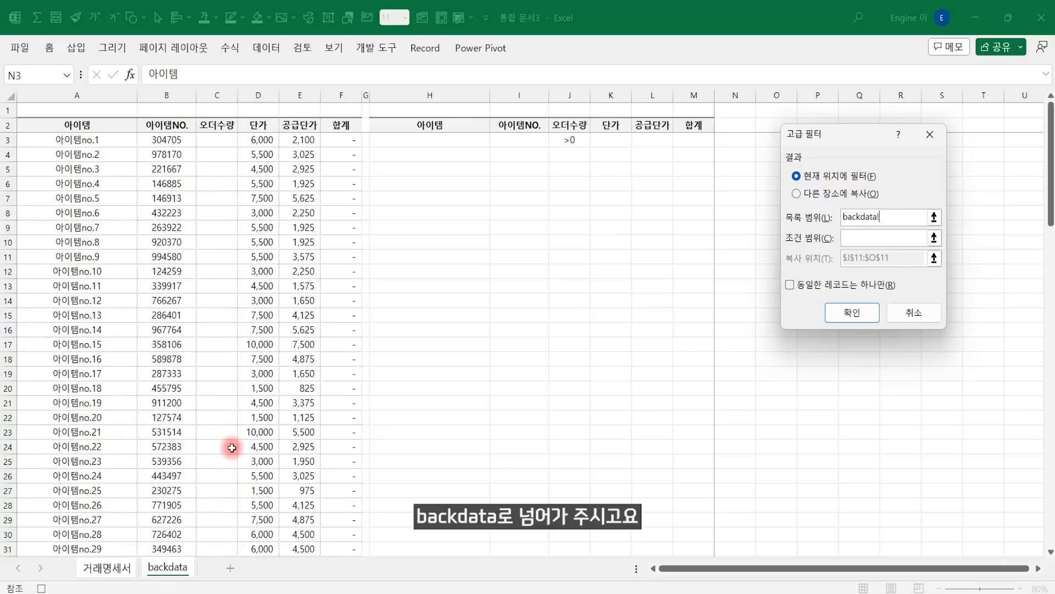
{"action": "left_click_drag", "start_coordinate": [61, 125], "coordinate": [329, 128]}
{"action": "key", "text": "ctrl+shift+Down"}
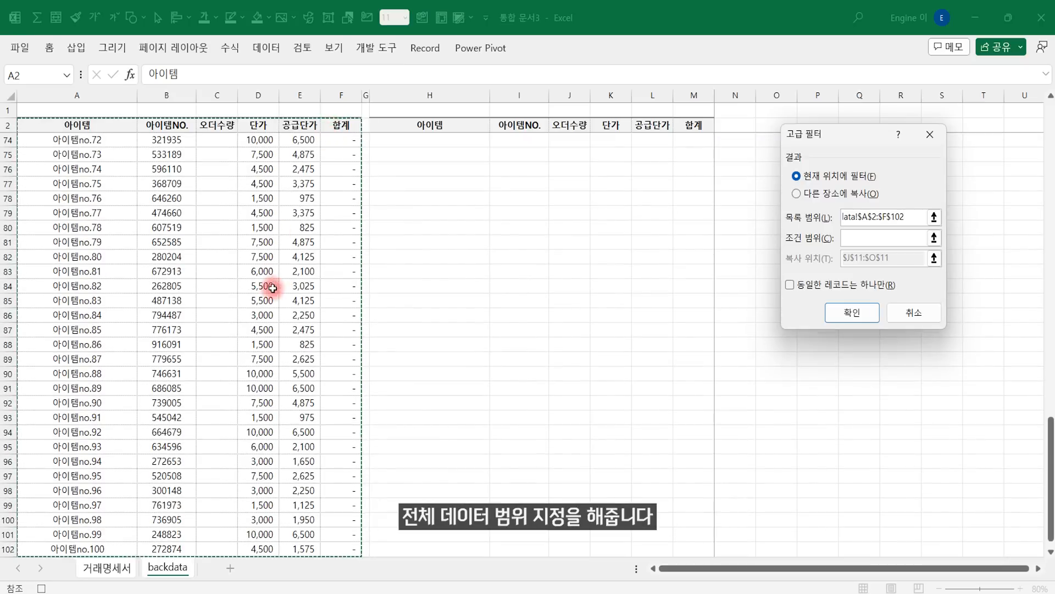
- Set the advanced filter's criteria range to backdata!$H$2:$M$3
{"action": "left_click", "coordinate": [873, 237]}
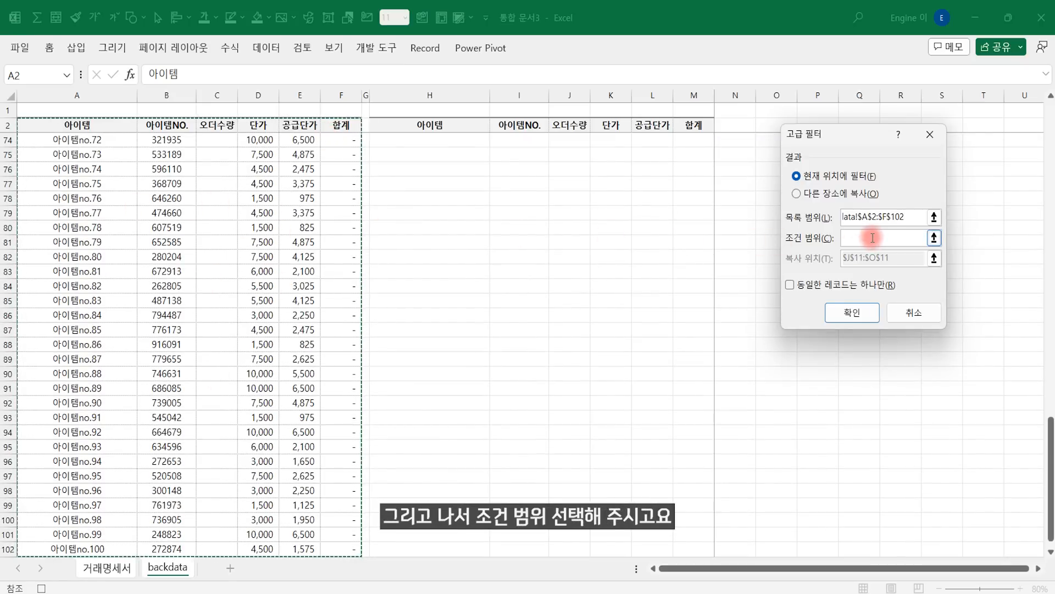
{"action": "left_click", "coordinate": [176, 569]}
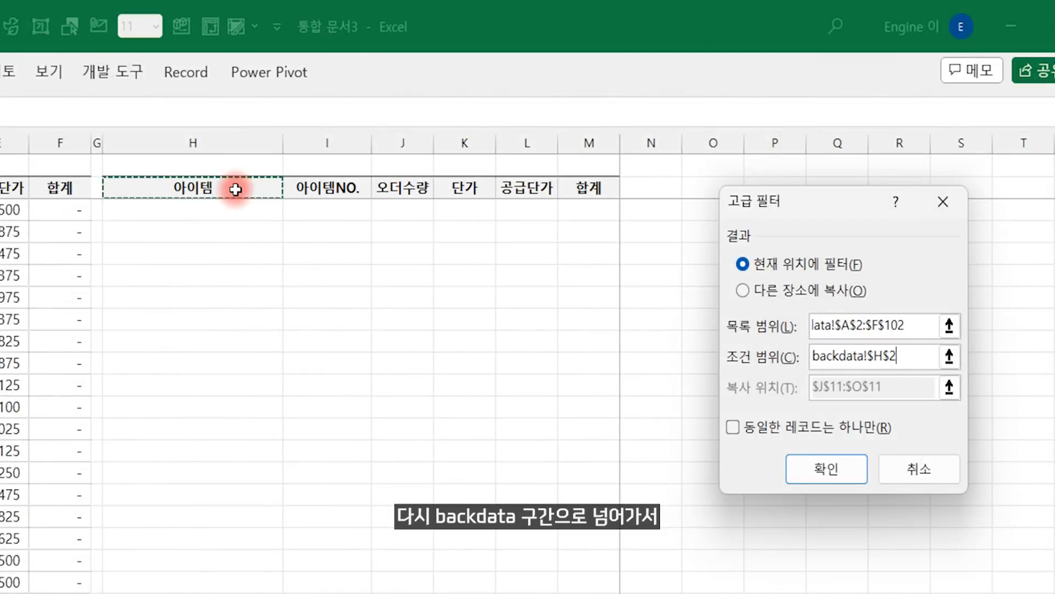
{"action": "key", "text": "ctrl+shift+Right"}
{"action": "key", "text": "shift+Down"}
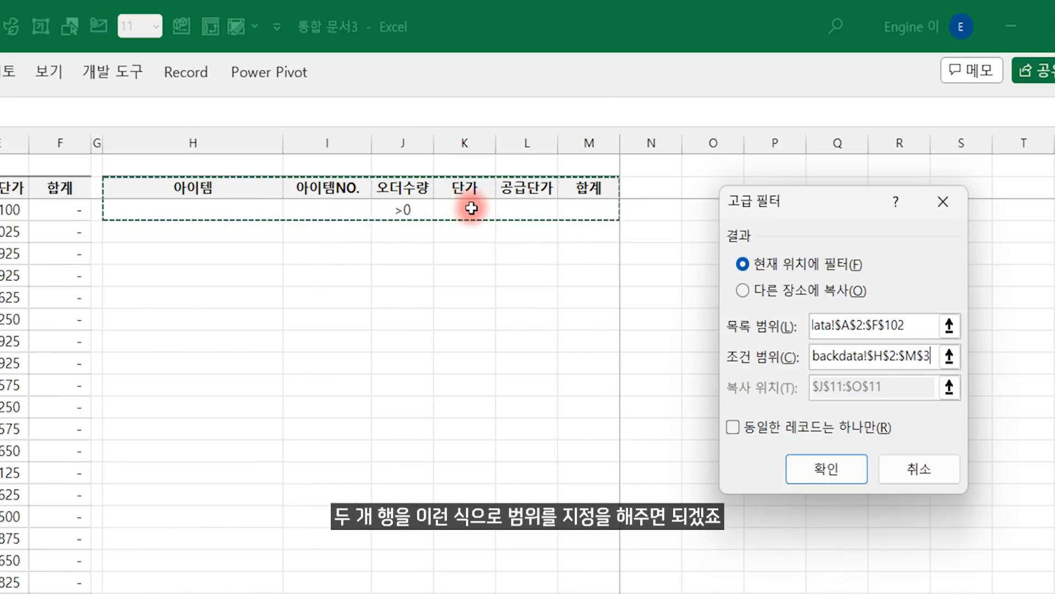
- Choose to copy the filter results to another location and set the destination to the header cells J11:O11 on 거래명세서
{"action": "left_click", "coordinate": [775, 296]}
{"action": "left_click", "coordinate": [775, 388]}
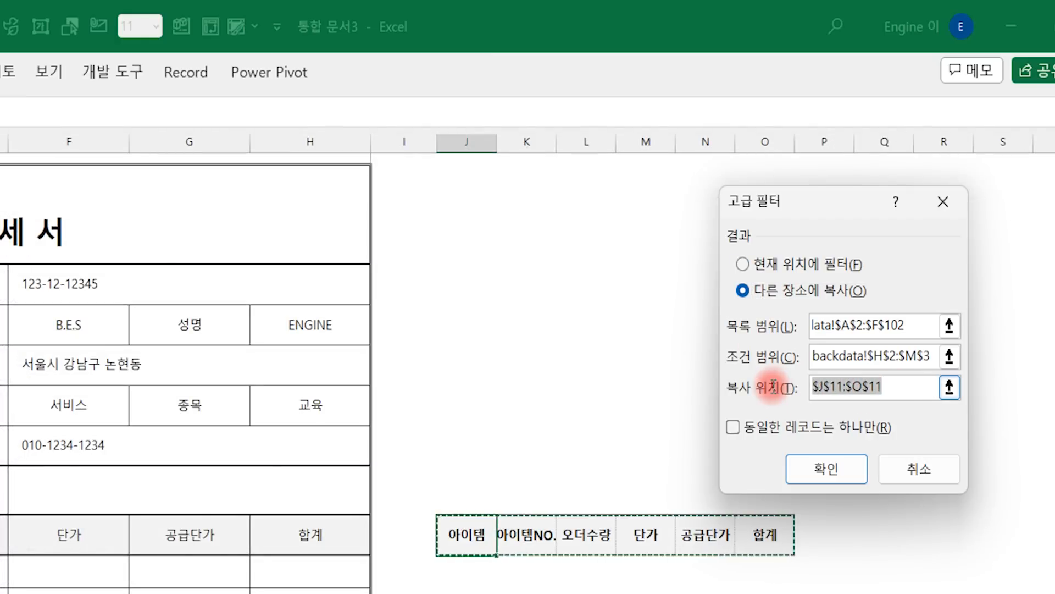
{"action": "key", "text": "Delete"}
{"action": "left_click_drag", "start_coordinate": [466, 536], "coordinate": [751, 539]}
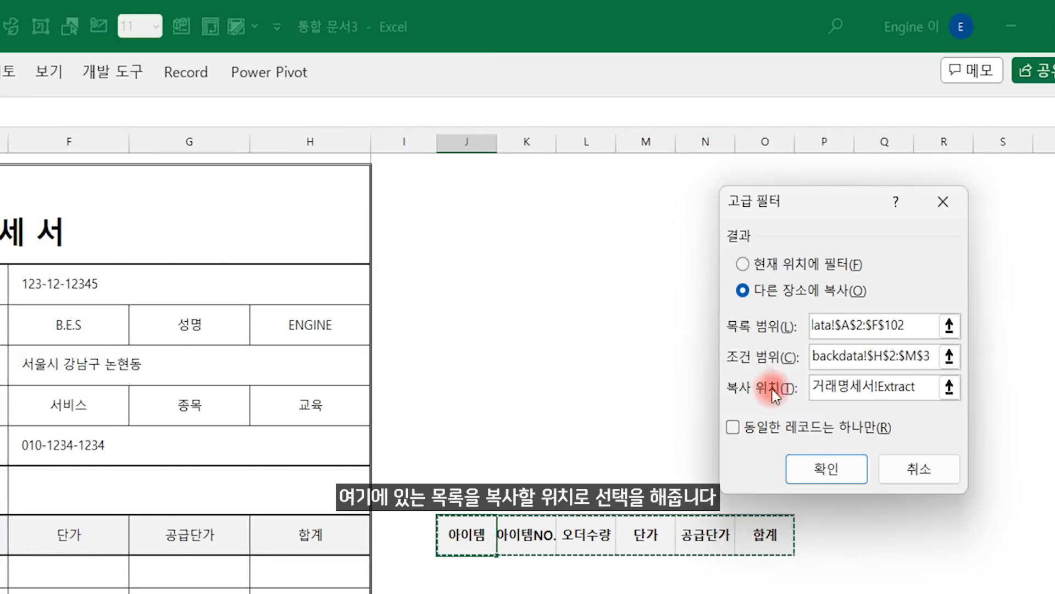
- Run the advanced filter and check the 오더수량 column on the backdata sheet
{"action": "left_click", "coordinate": [826, 470]}
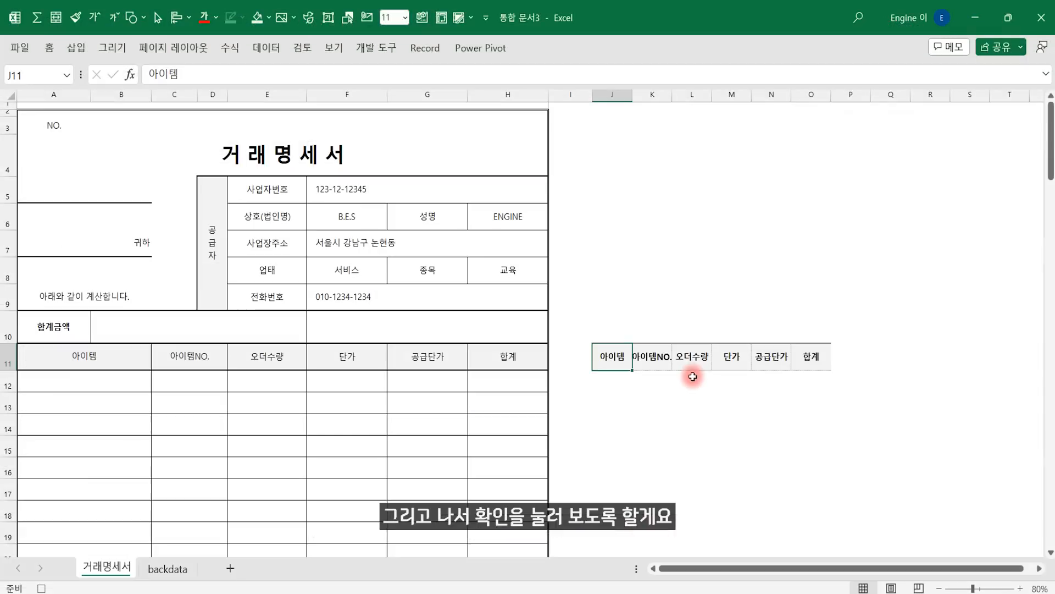
{"action": "left_click", "coordinate": [166, 567]}
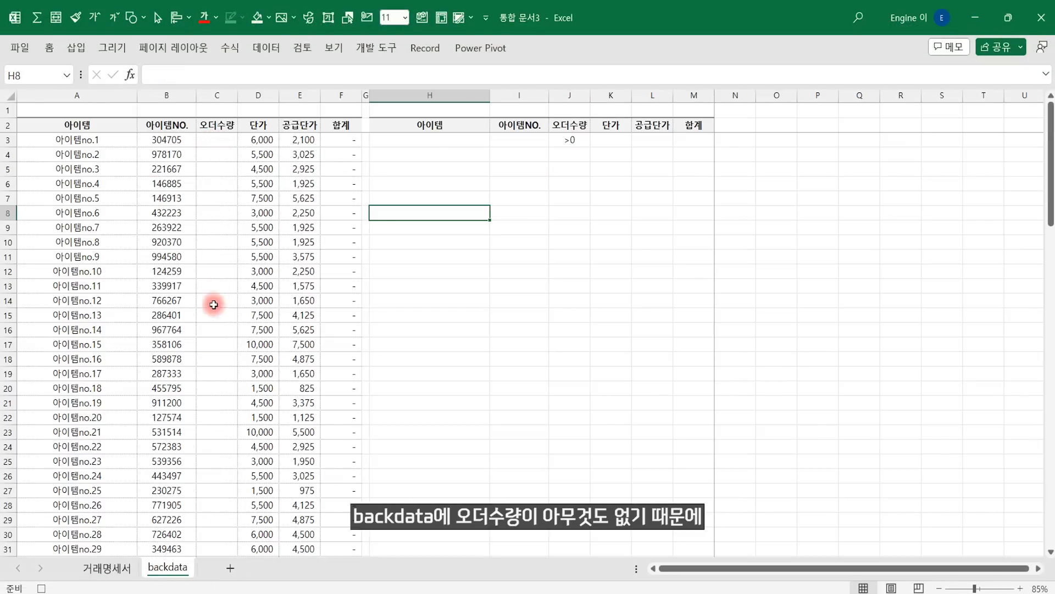
{"action": "left_click", "coordinate": [100, 567]}
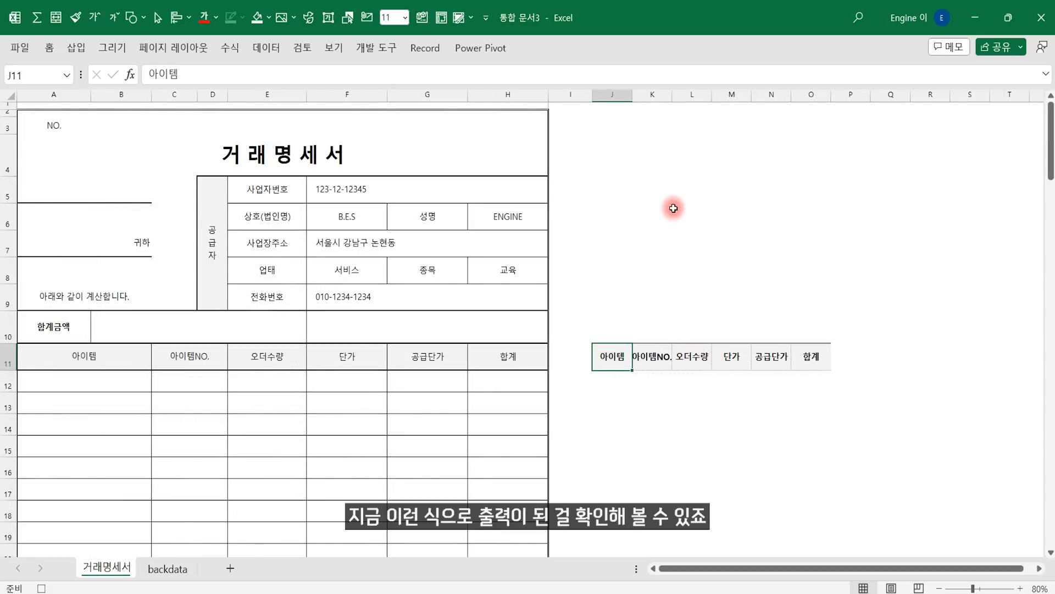
- Finish the recording with cell J2 on 거래명세서 selected and stop the macro recording (기록 중지)
{"action": "left_click", "coordinate": [615, 114]}
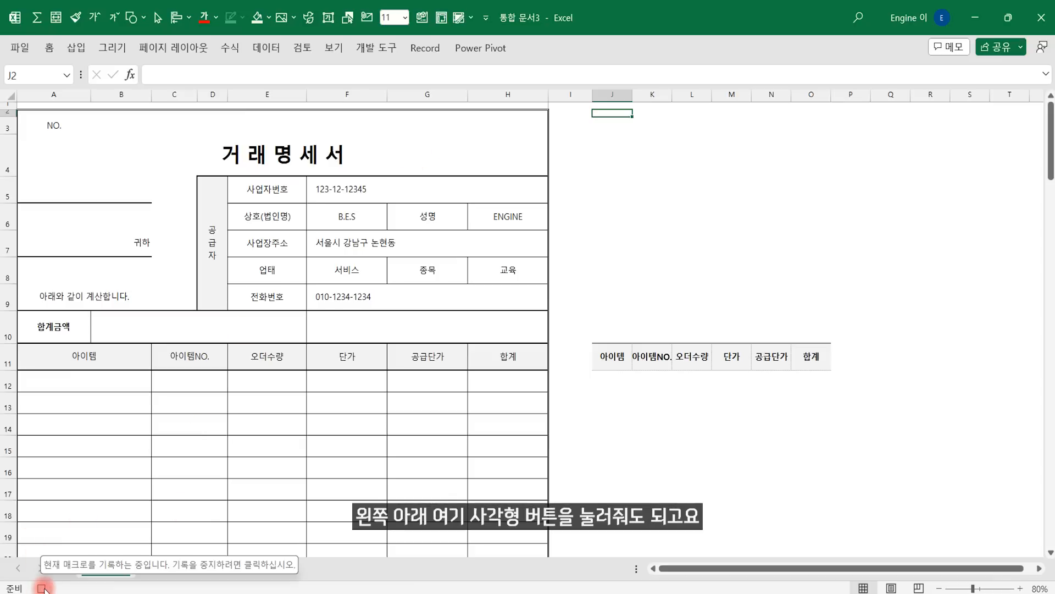
{"action": "left_click", "coordinate": [380, 48]}
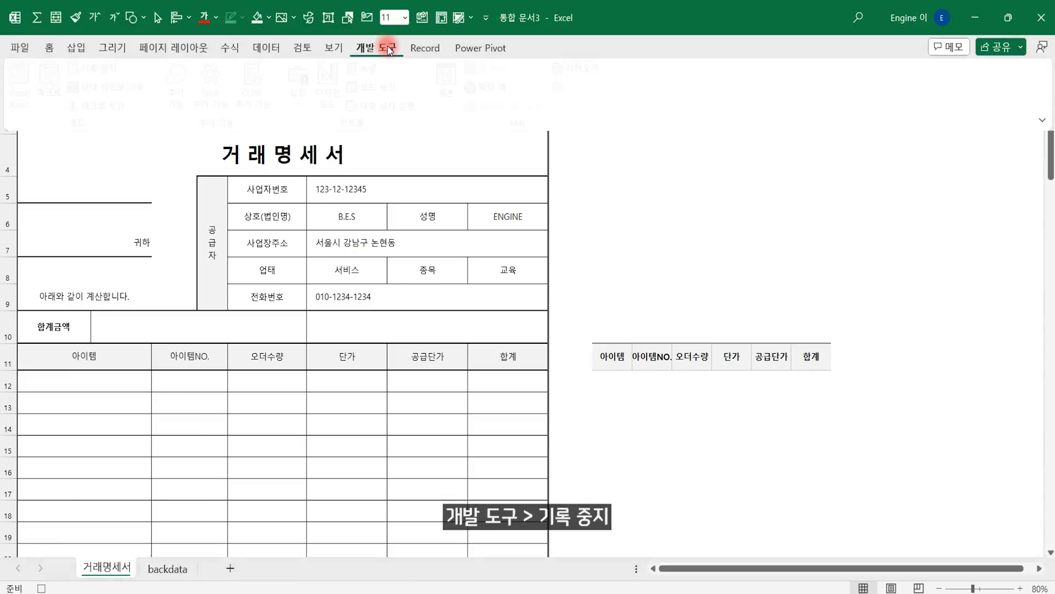
{"action": "left_click", "coordinate": [103, 70]}
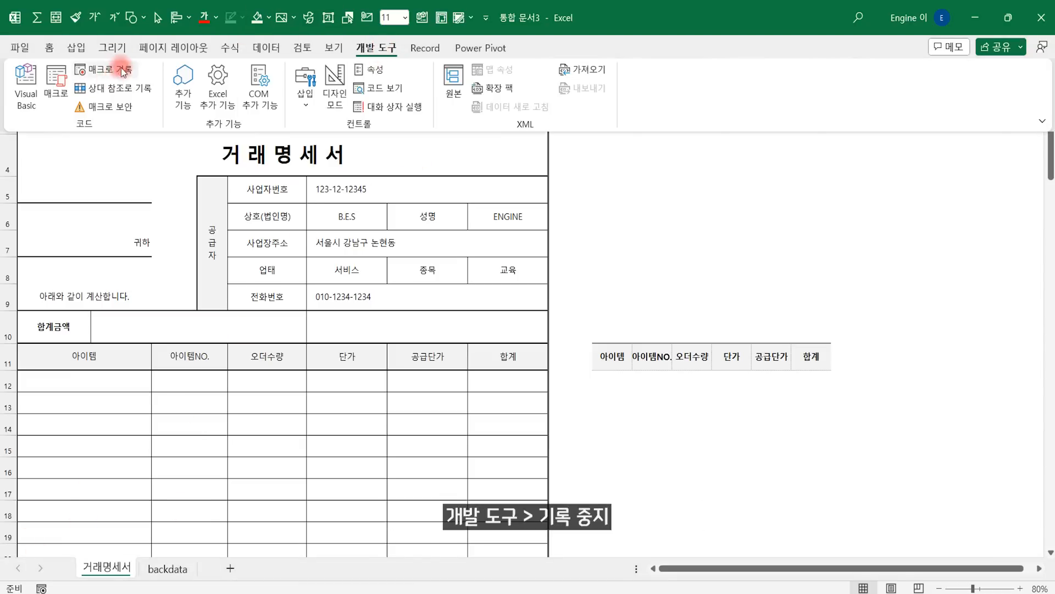
{"action": "left_click", "coordinate": [685, 227]}
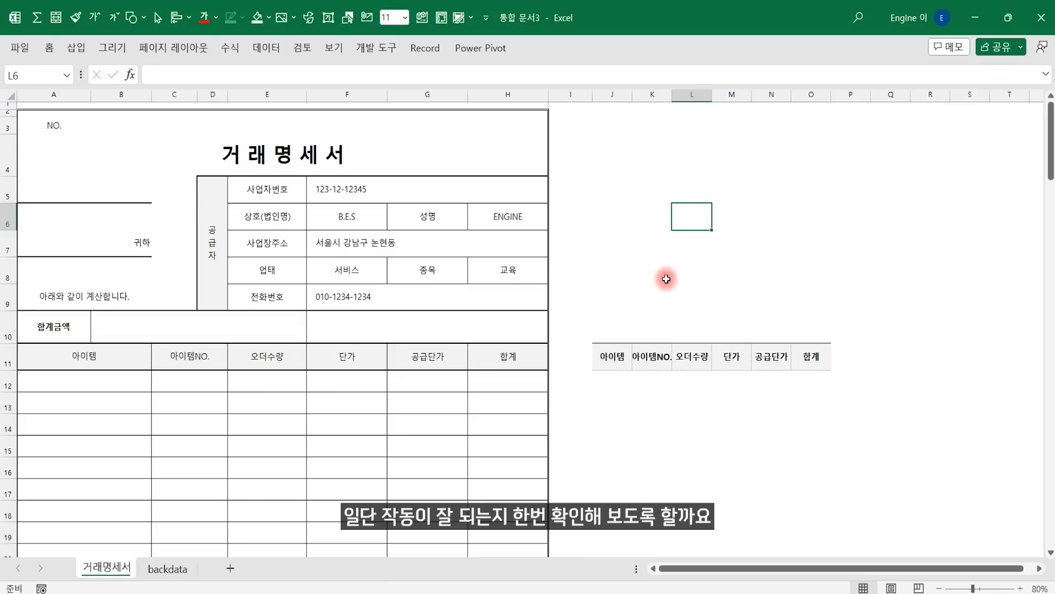
- Widen column I to make room beside the statement form
{"action": "left_click", "coordinate": [700, 289]}
{"action": "left_click_drag", "start_coordinate": [595, 95], "coordinate": [638, 95]}
{"action": "left_click", "coordinate": [617, 170]}
- Draw a rounded rectangle in column I beside the form's title and label it 출력
{"action": "left_click", "coordinate": [77, 48]}
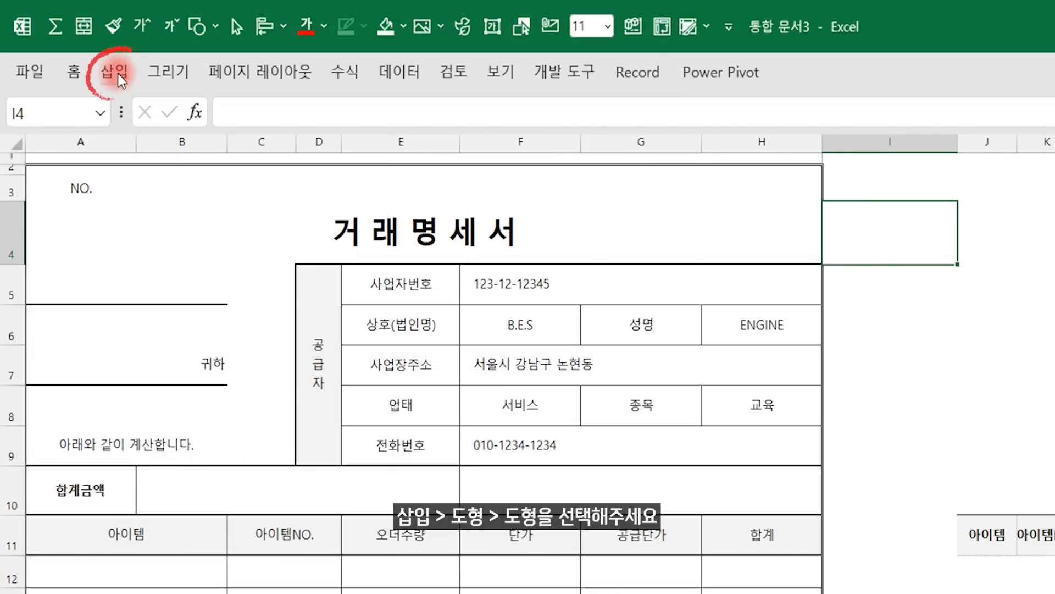
{"action": "left_click", "coordinate": [271, 142]}
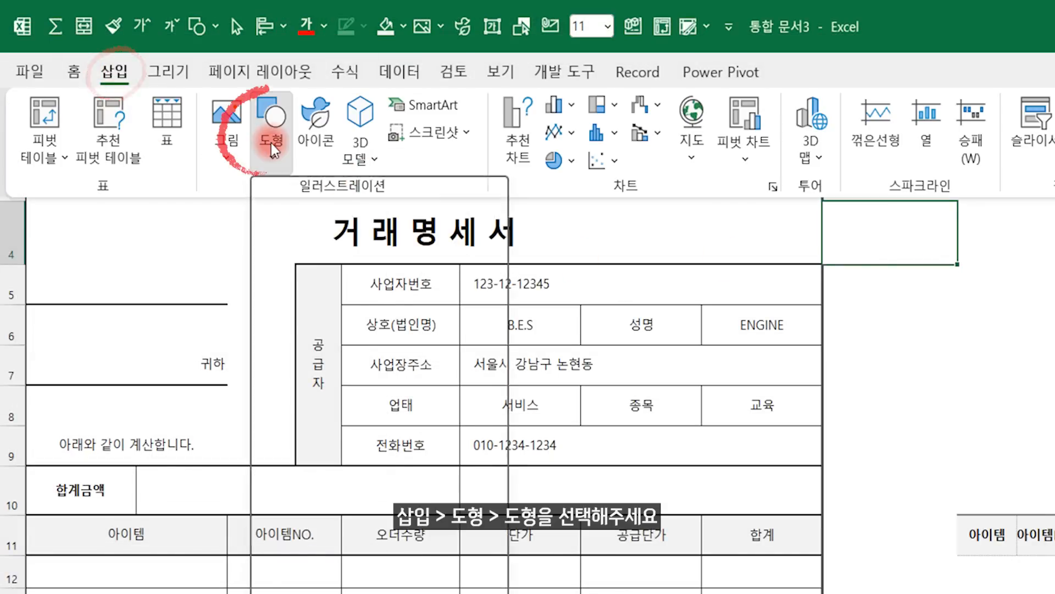
{"action": "left_click", "coordinate": [379, 221]}
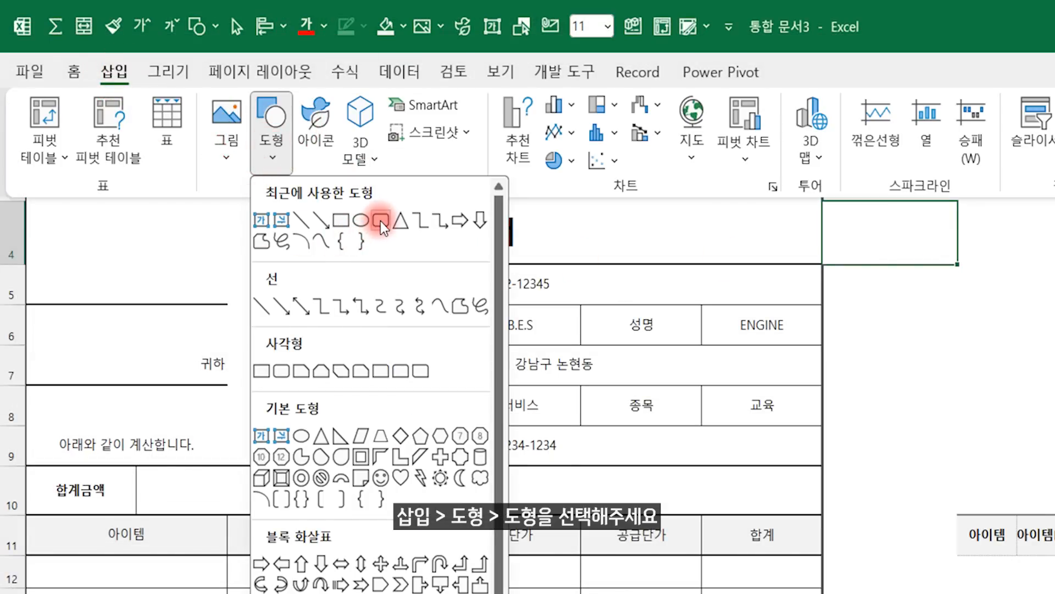
{"action": "mouse_move", "coordinate": [835, 205]}
{"action": "left_mouse_down"}
{"action": "mouse_move", "coordinate": [879, 238]}
{"action": "mouse_move", "coordinate": [949, 262]}
{"action": "mouse_move", "coordinate": [922, 216]}
{"action": "left_mouse_up"}
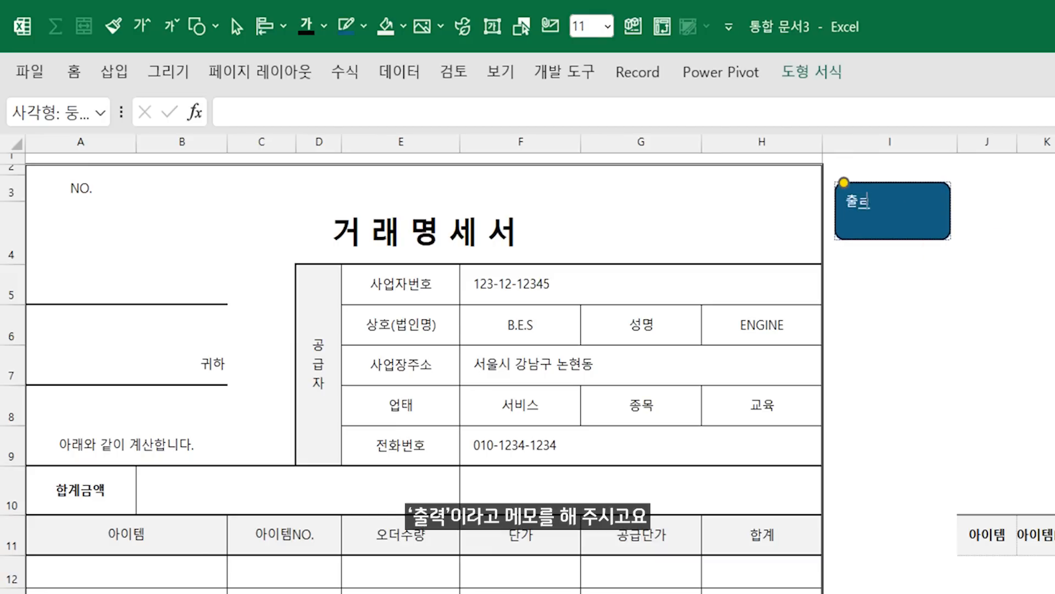
- Center the 출력 label vertically and horizontally within the rounded rectangle
{"action": "left_click", "coordinate": [74, 71]}
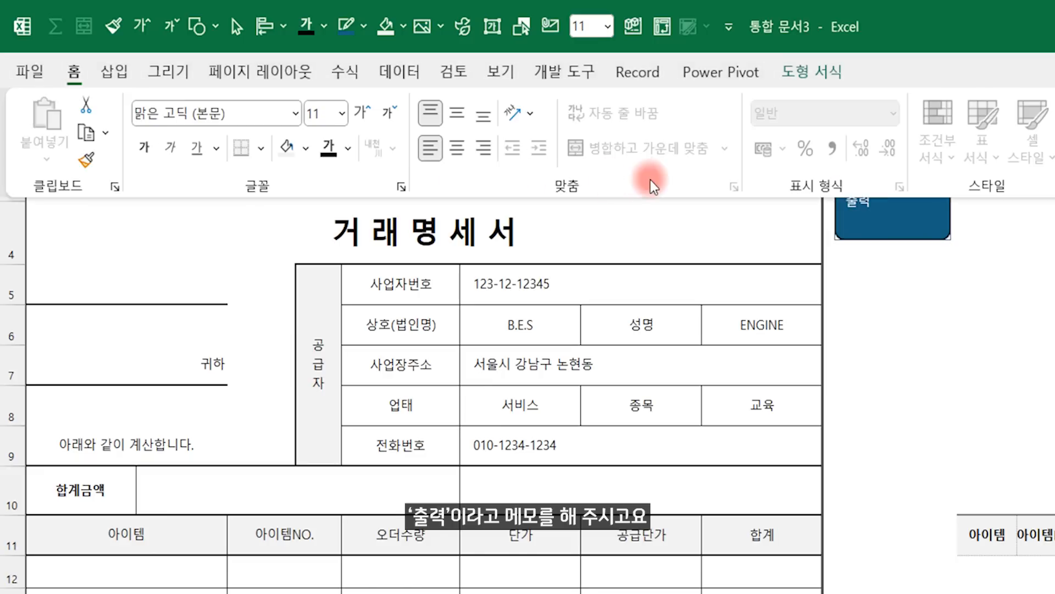
{"action": "left_click", "coordinate": [457, 116]}
{"action": "left_click", "coordinate": [456, 147]}
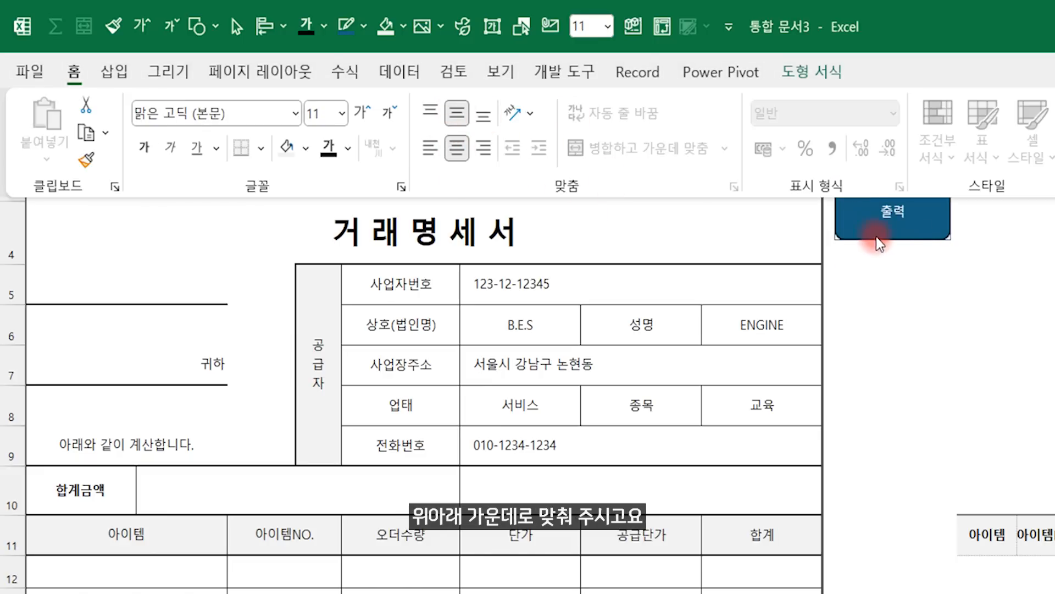
- Increase the 출력 label's font size to 18 and make it bold
{"action": "left_click", "coordinate": [362, 113]}
{"action": "left_click", "coordinate": [362, 113]}
{"action": "left_click", "coordinate": [362, 113]}
{"action": "left_click", "coordinate": [362, 113]}
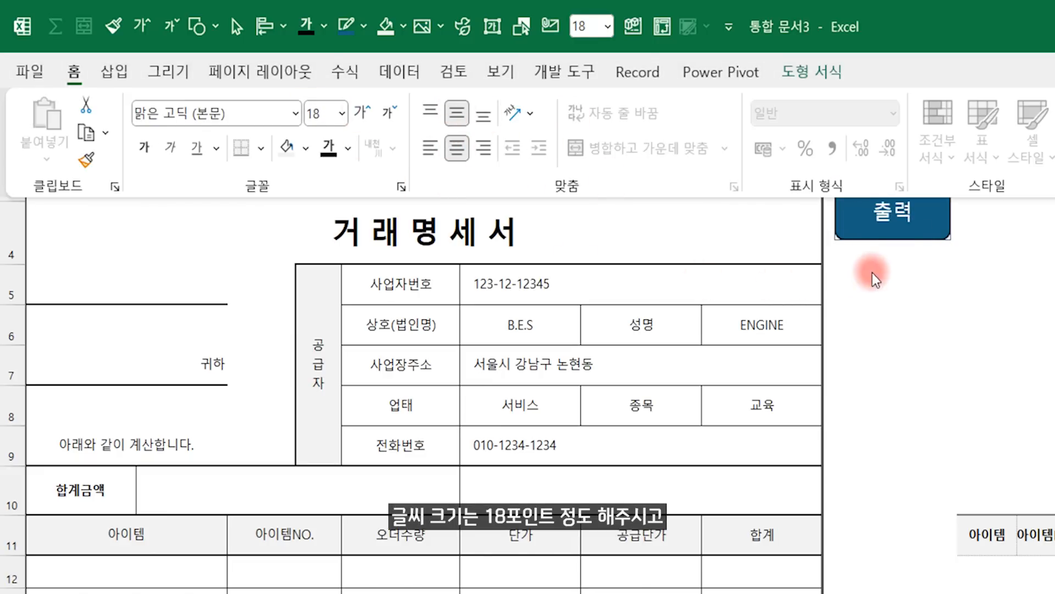
{"action": "left_click", "coordinate": [150, 151]}
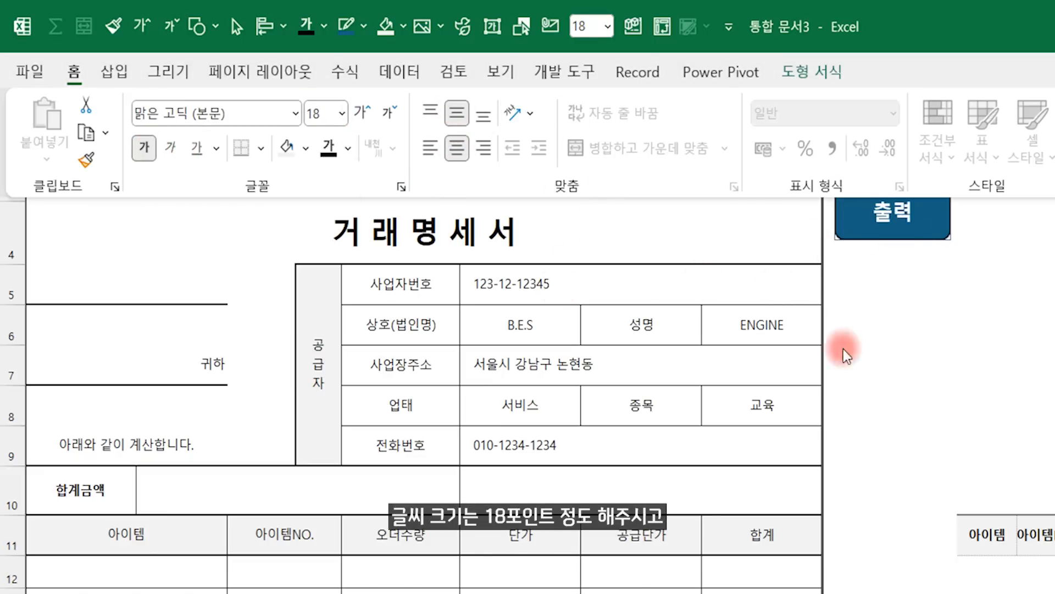
{"action": "left_click", "coordinate": [980, 338]}
{"action": "left_click", "coordinate": [981, 338]}
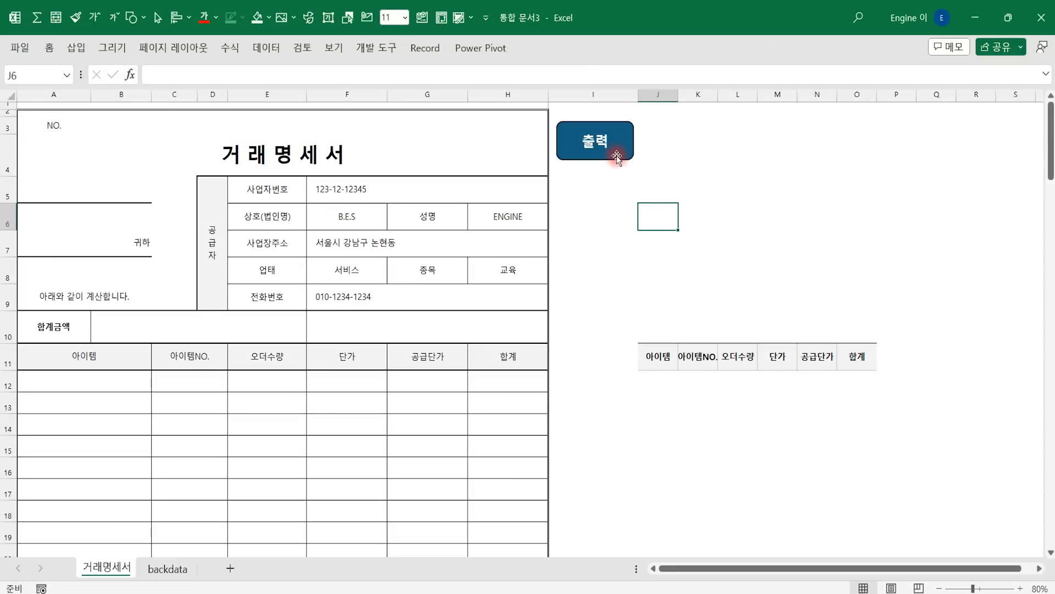
- Assign the 출력기록 macro to the 출력 shape
{"action": "right_click", "coordinate": [927, 238]}
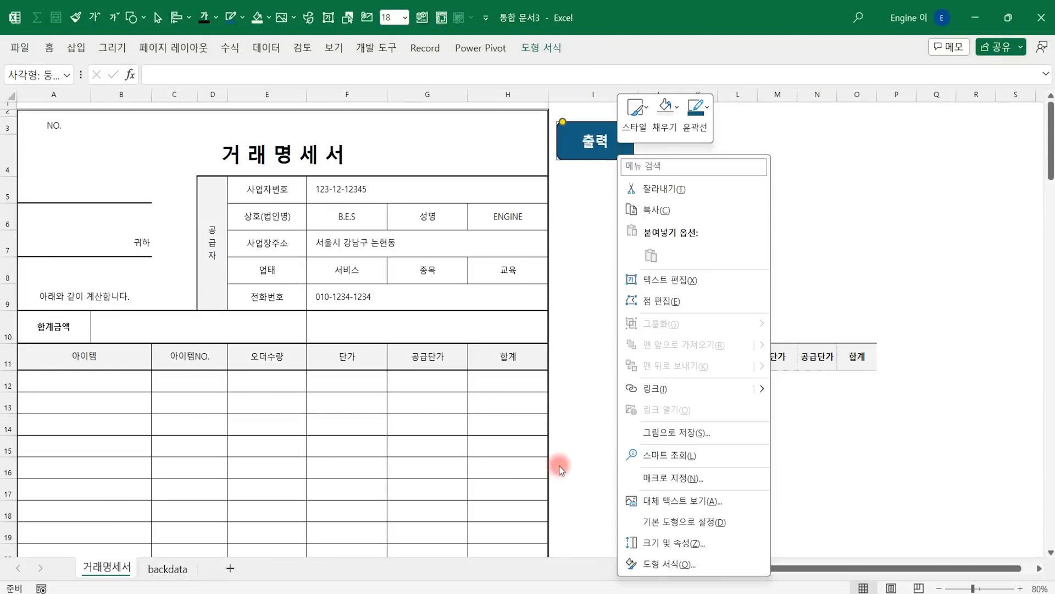
{"action": "left_click", "coordinate": [669, 479]}
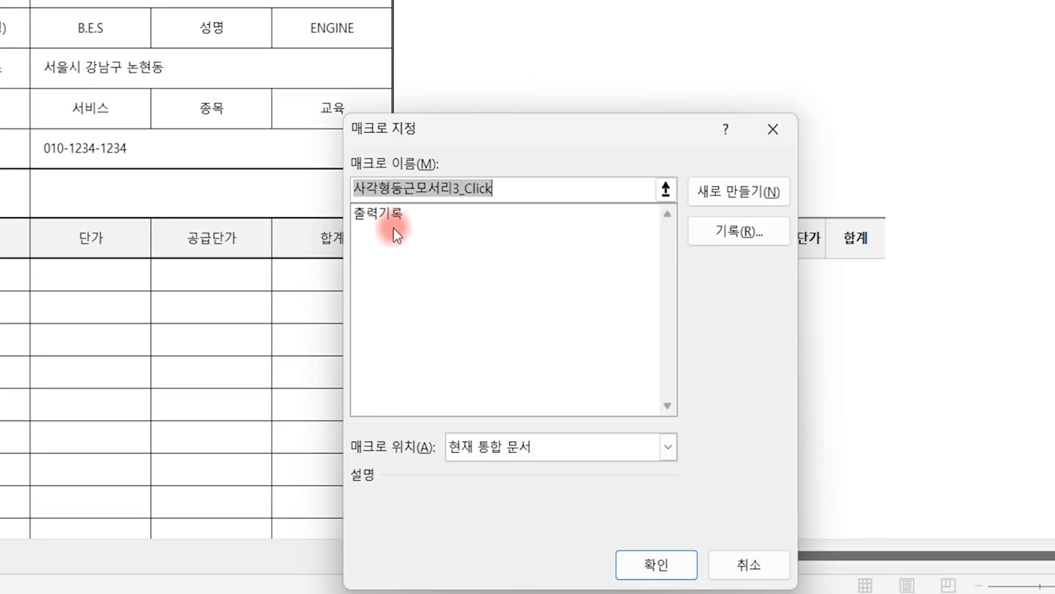
{"action": "left_click", "coordinate": [393, 218]}
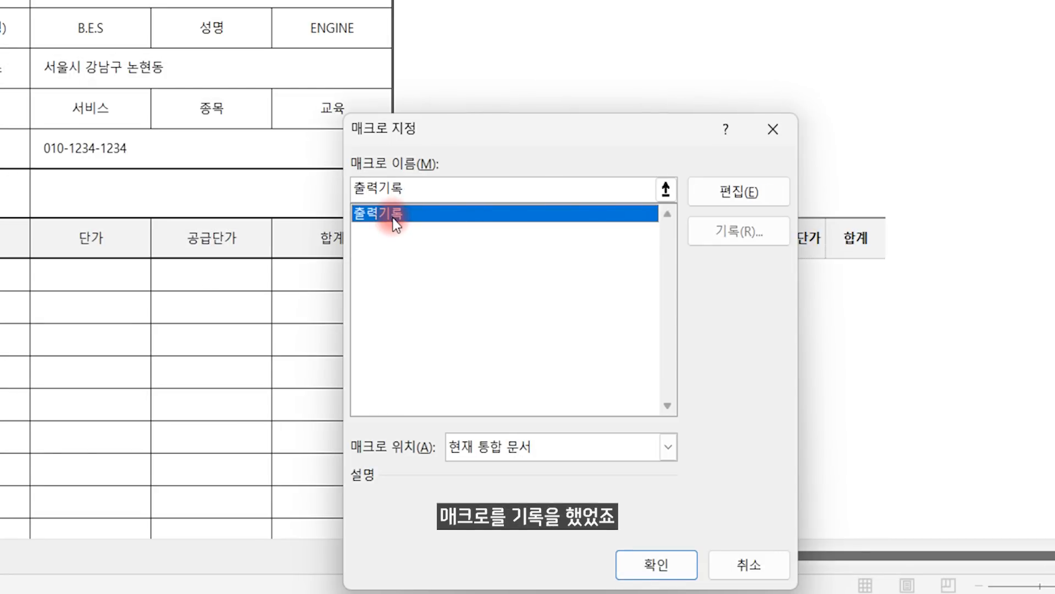
{"action": "left_click", "coordinate": [647, 565]}
{"action": "left_click", "coordinate": [617, 342]}
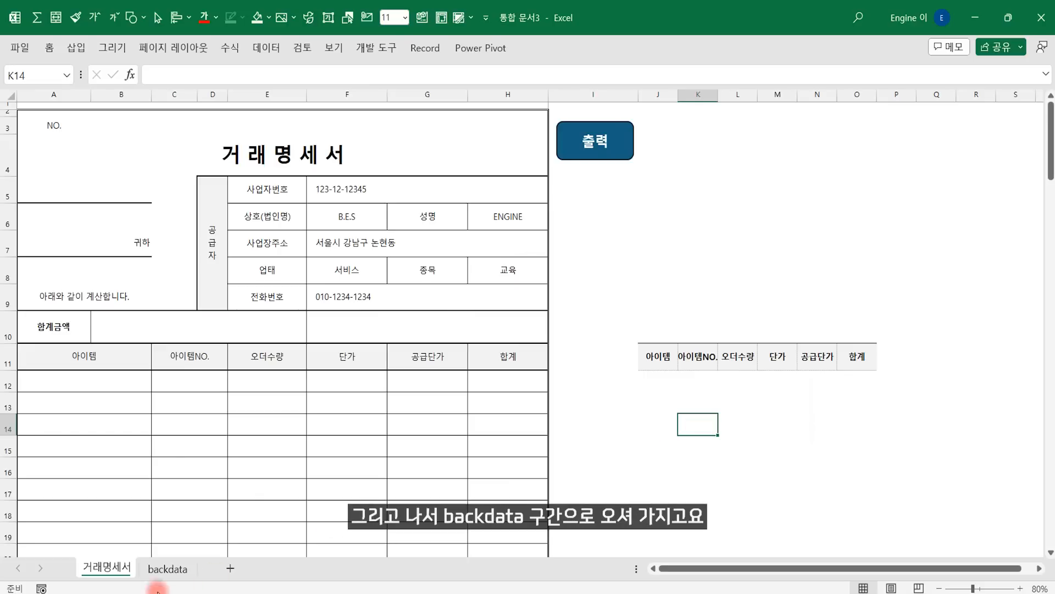
- On backdata, enter an order quantity of 1 for items no.1, 4, 6, 9, 12 and 14
{"action": "left_click", "coordinate": [165, 568]}
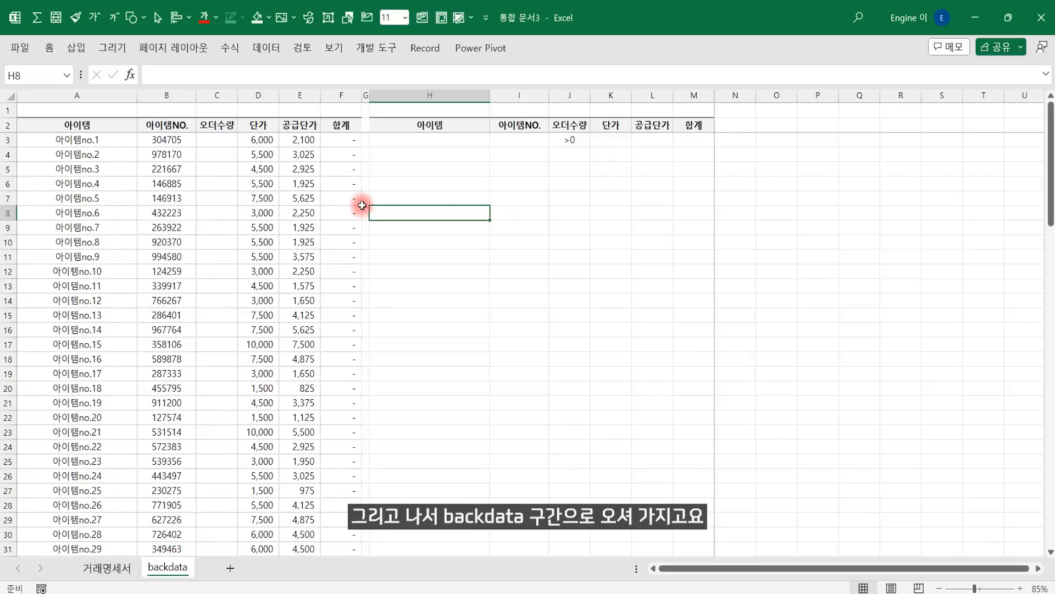
{"action": "left_click", "coordinate": [219, 146]}
{"action": "type", "text": "1"}
{"action": "left_click", "coordinate": [218, 184]}
{"action": "type", "text": "1"}
{"action": "left_click", "coordinate": [218, 212]}
{"action": "type", "text": "1"}
{"action": "left_click", "coordinate": [218, 256]}
{"action": "type", "text": "11"}
{"action": "left_click", "coordinate": [218, 329]}
{"action": "type", "text": "1"}
{"action": "left_click", "coordinate": [519, 359]}
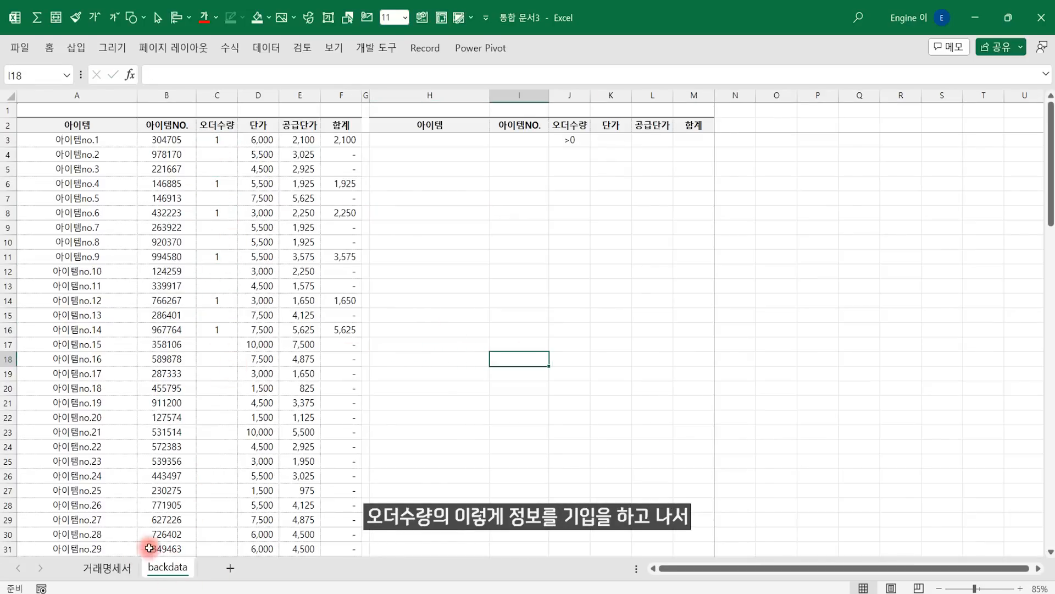
- Run the macro of the 출력 shape on the 거래명세서 sheet to extract the ordered items
{"action": "left_click", "coordinate": [110, 568]}
{"action": "left_click", "coordinate": [606, 158]}
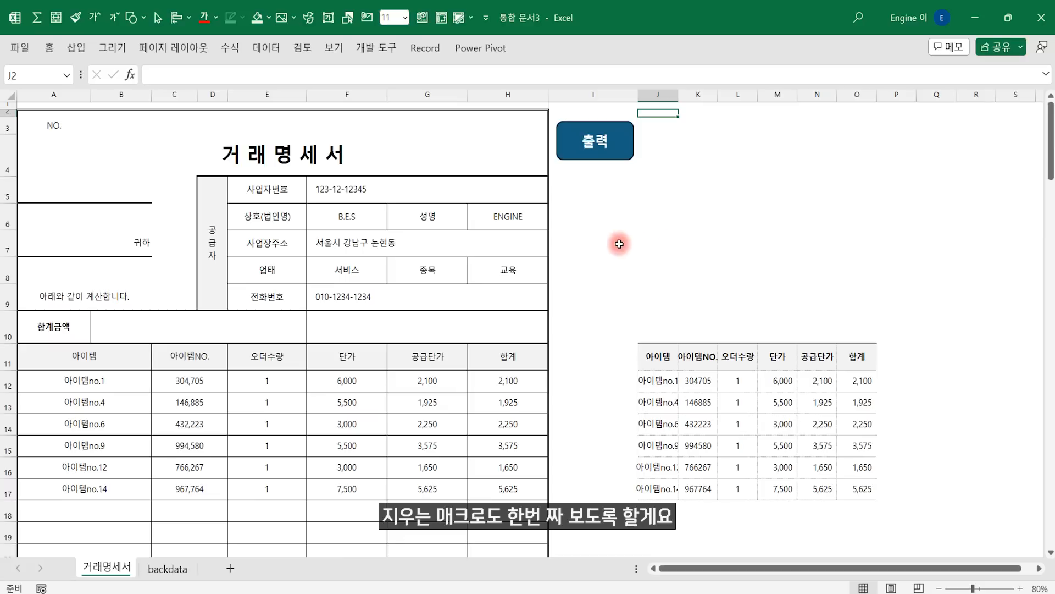
- Start recording a macro named 지우기1, stored in the current workbook (현재 통합 문서)
{"action": "left_click", "coordinate": [376, 48]}
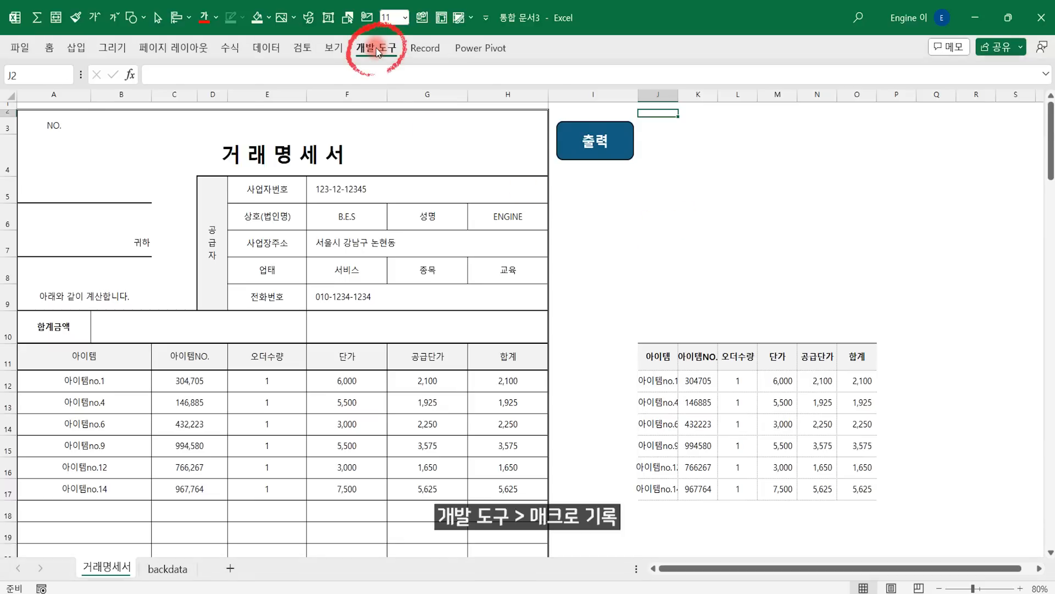
{"action": "left_click", "coordinate": [117, 74]}
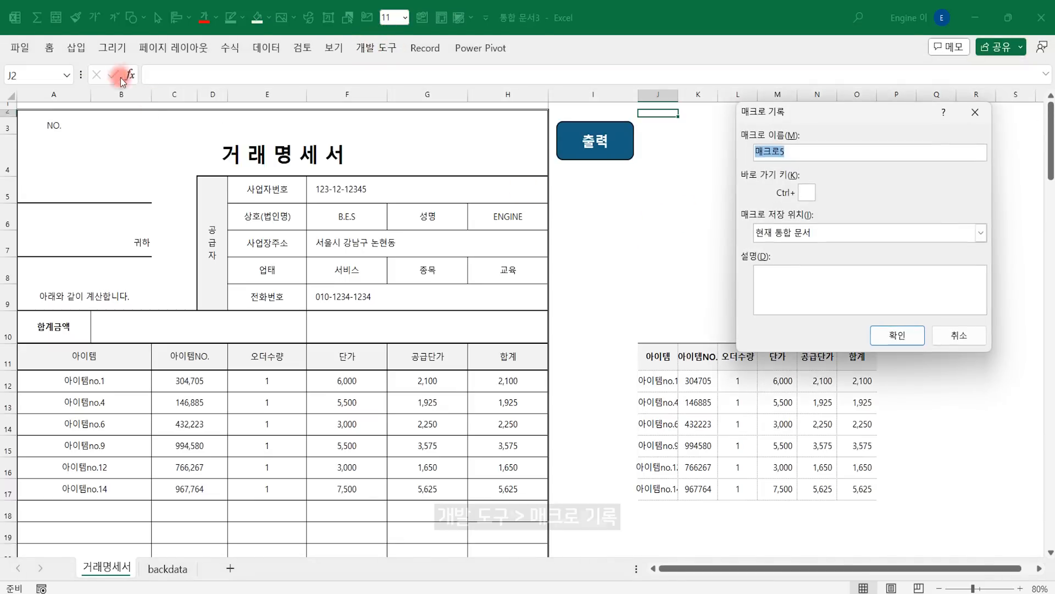
{"action": "type", "text": "지우기1"}
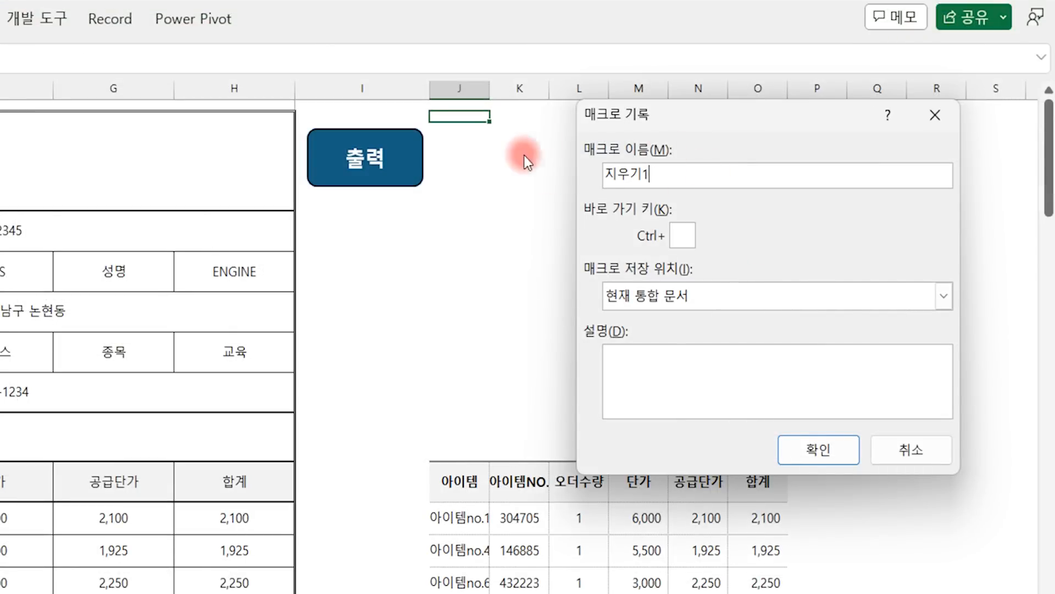
{"action": "left_click", "coordinate": [820, 453]}
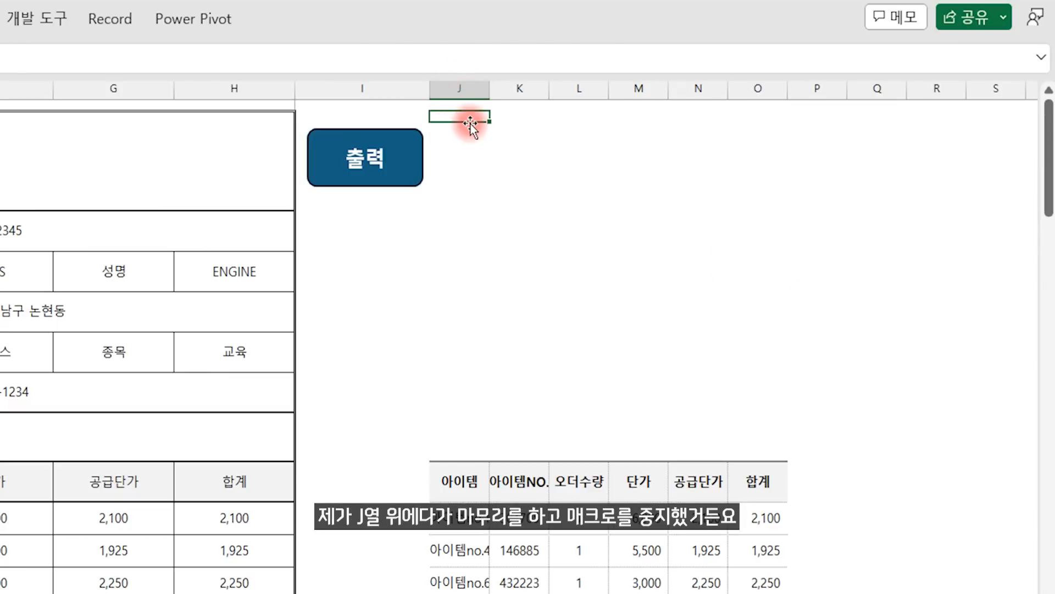
- Starting from J2, select the extracted rows J12:O17 below the header row and clear all contents and formatting (모두 지우기)
{"action": "key", "text": "ctrl"}
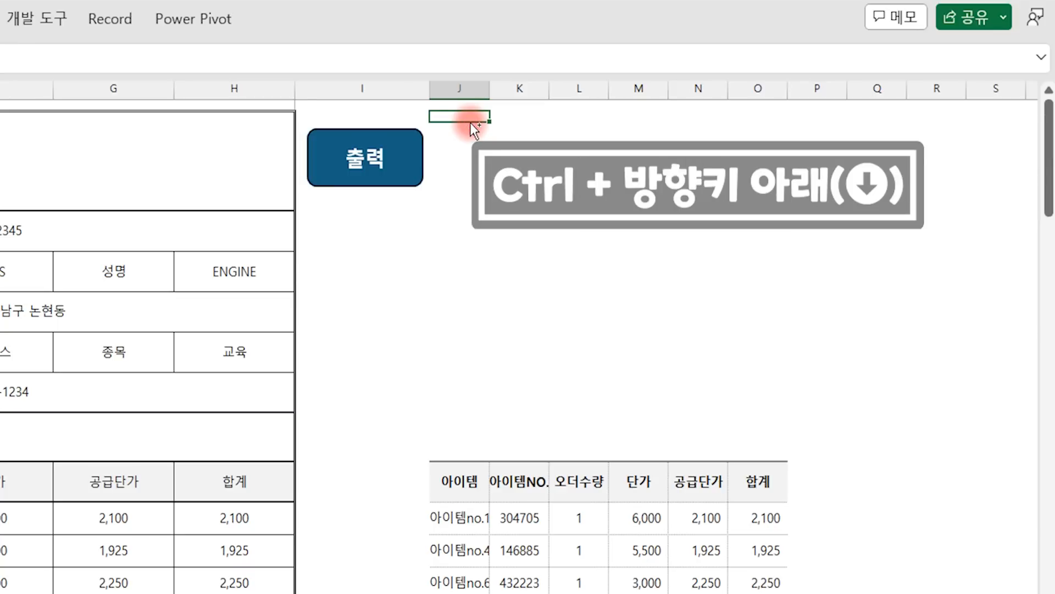
{"action": "key", "text": "ctrl+Down"}
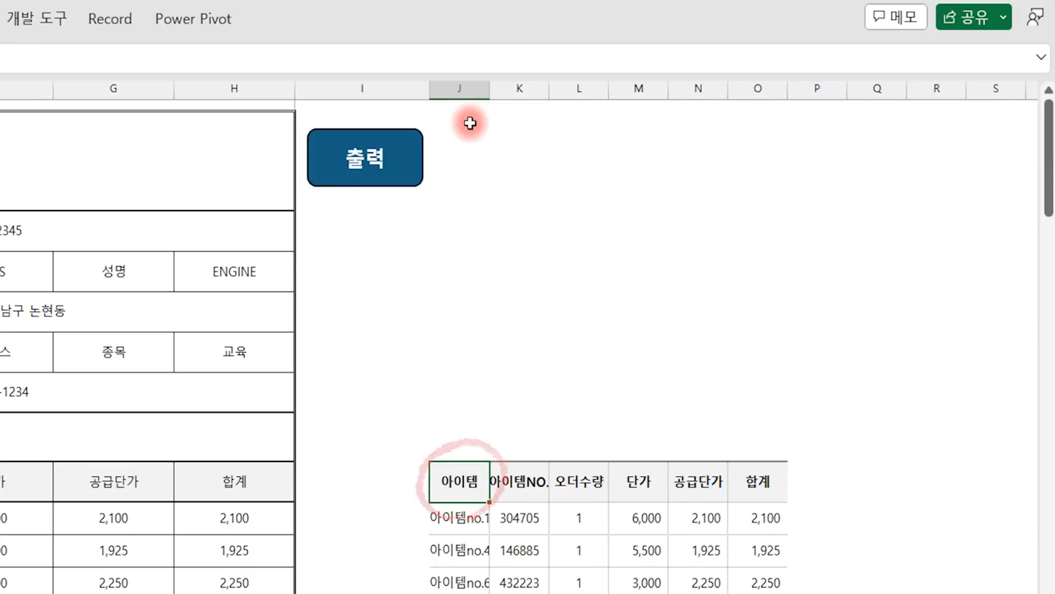
{"action": "key", "text": "Down"}
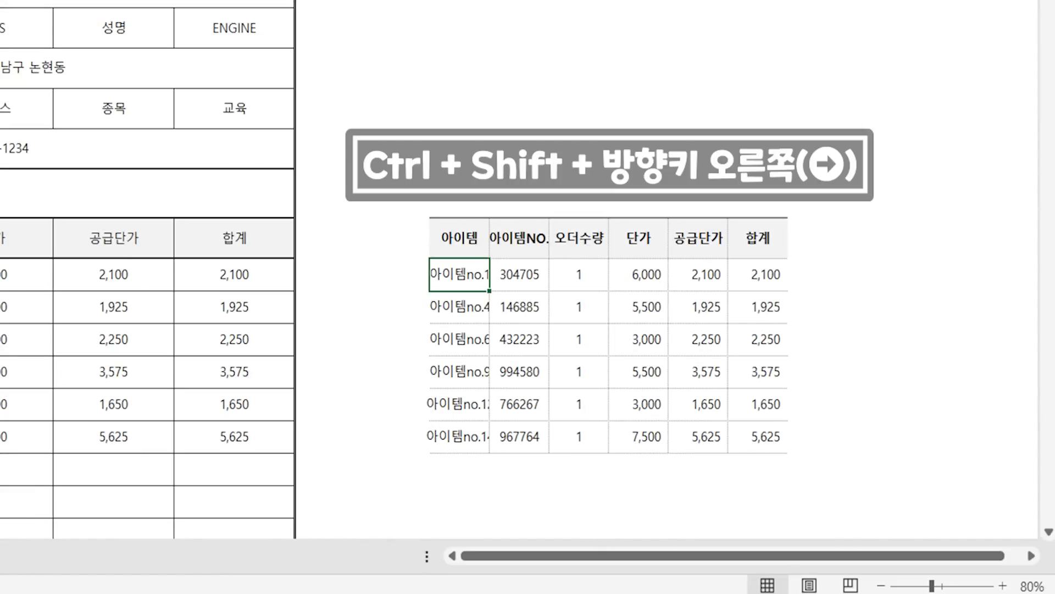
{"action": "key", "text": "ctrl+shift+Right"}
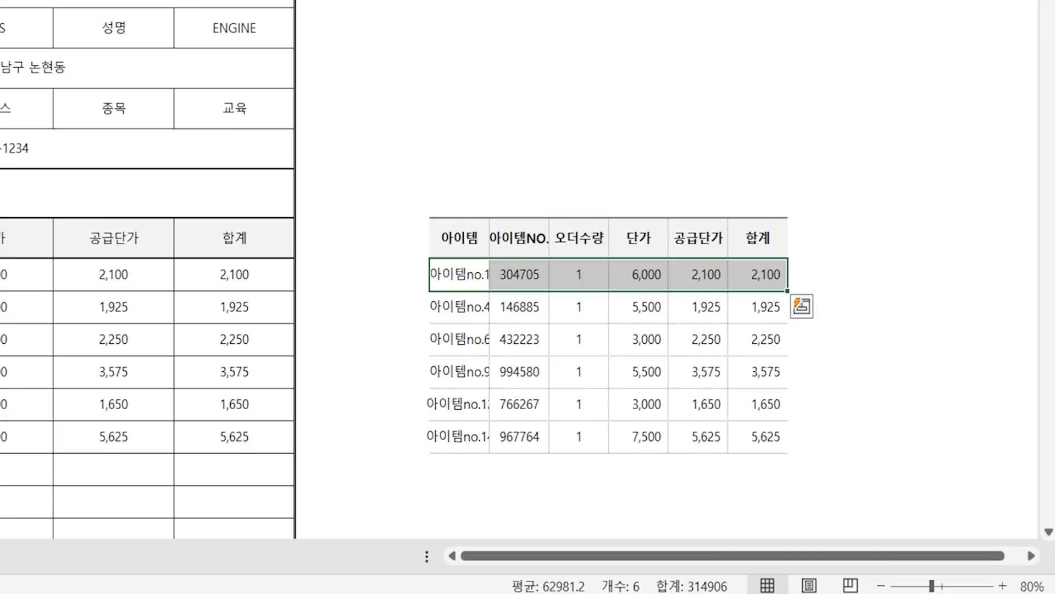
{"action": "key", "text": "ctrl+shift+Down"}
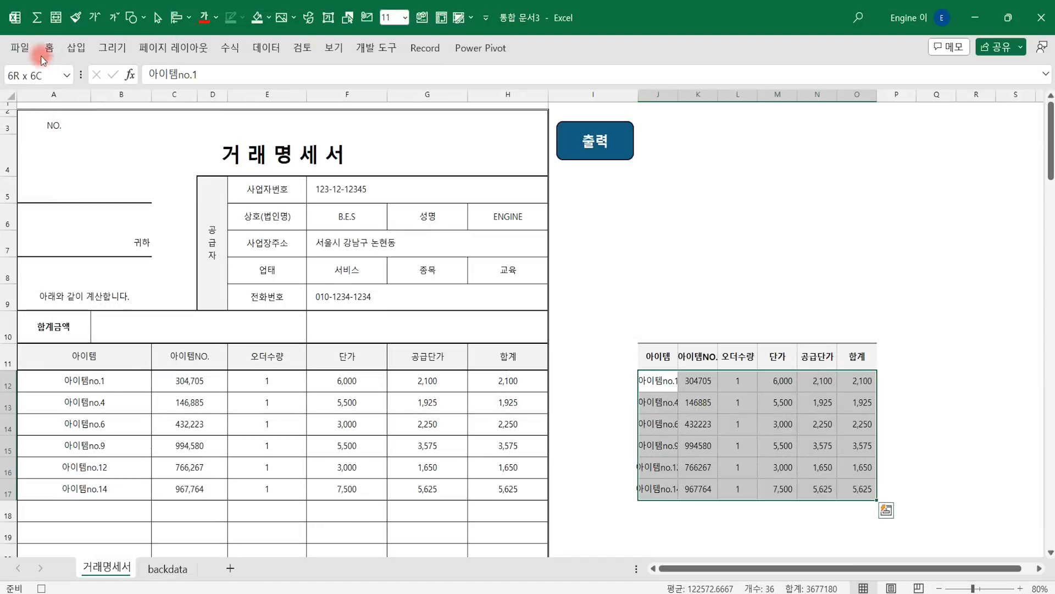
{"action": "left_click", "coordinate": [49, 50]}
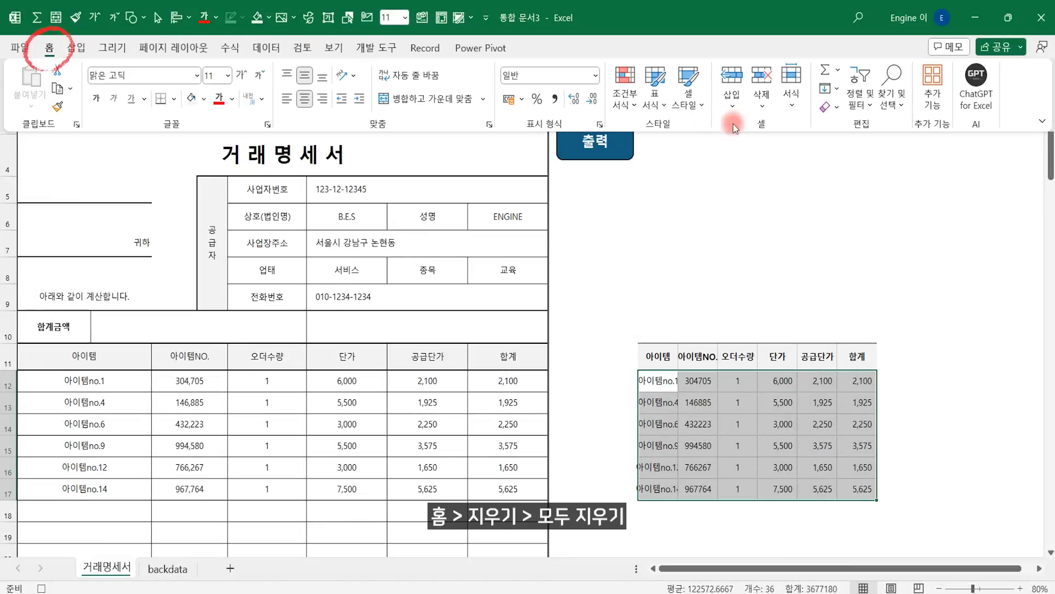
{"action": "left_click", "coordinate": [836, 109]}
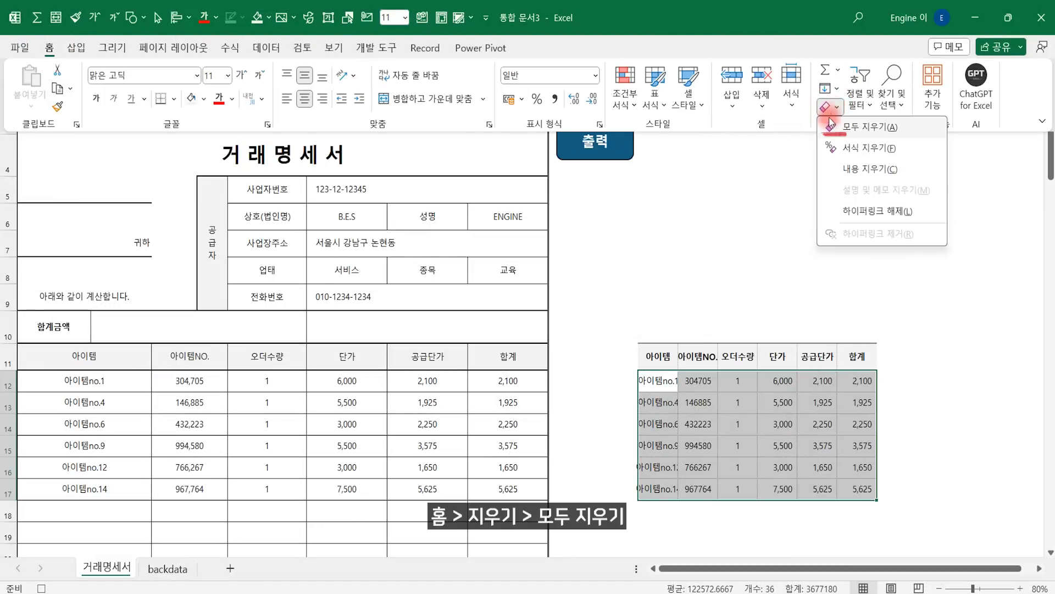
{"action": "left_click", "coordinate": [874, 130]}
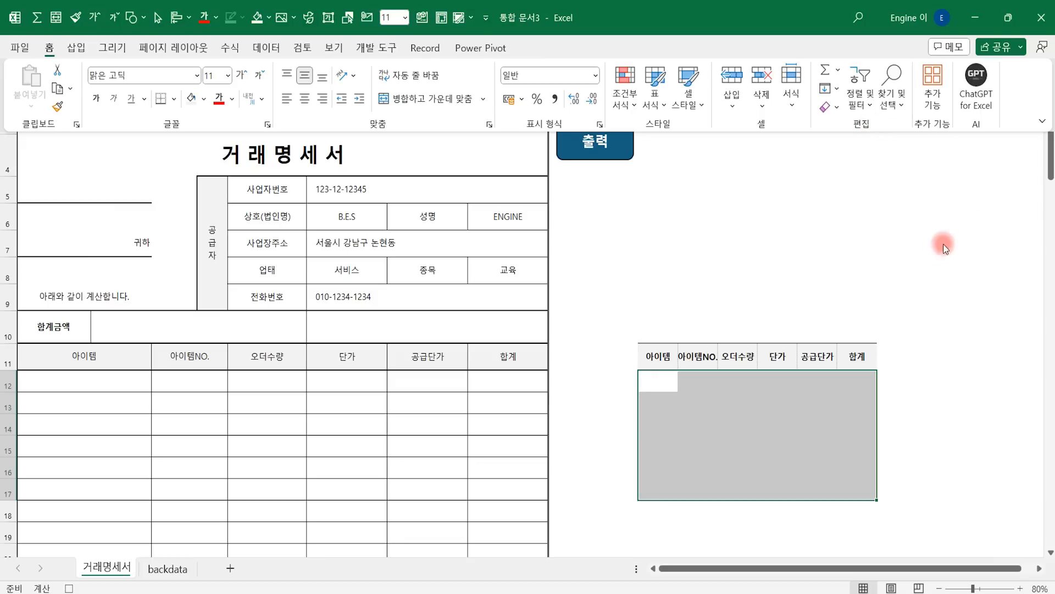
- Return the cursor to cell J2 and stop recording the macro (기록 중지)
{"action": "left_click", "coordinate": [662, 379]}
{"action": "key", "text": "Up"}
{"action": "key", "text": "Up"}
{"action": "key", "text": "Up"}
{"action": "key", "text": "Up"}
{"action": "key", "text": "Up"}
{"action": "key", "text": "Up"}
{"action": "key", "text": "Up"}
{"action": "key", "text": "Up"}
{"action": "key", "text": "Up"}
{"action": "key", "text": "Up"}
{"action": "key", "text": "Up"}
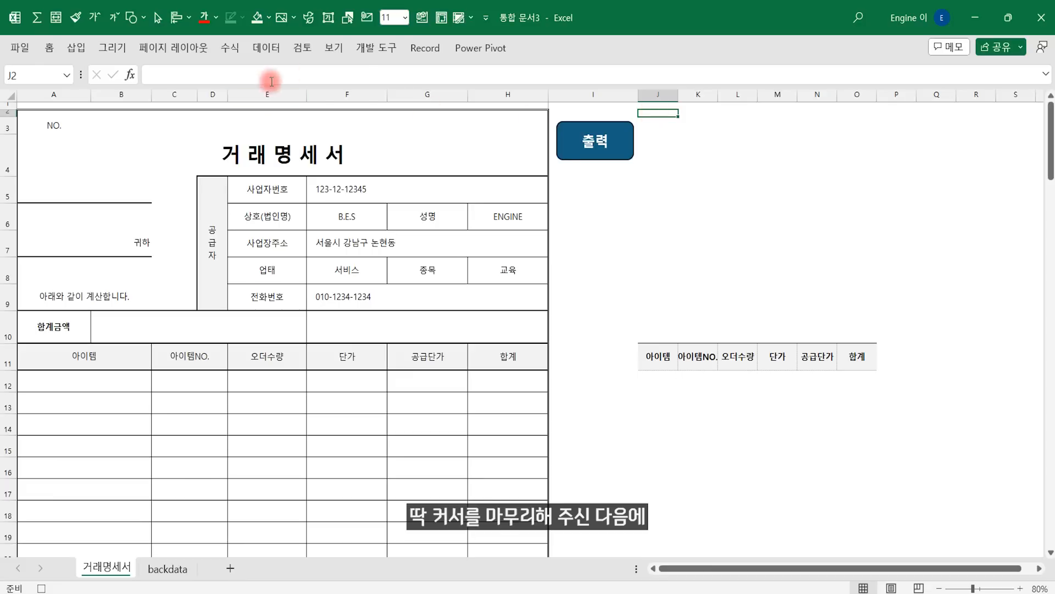
{"action": "left_click", "coordinate": [376, 48]}
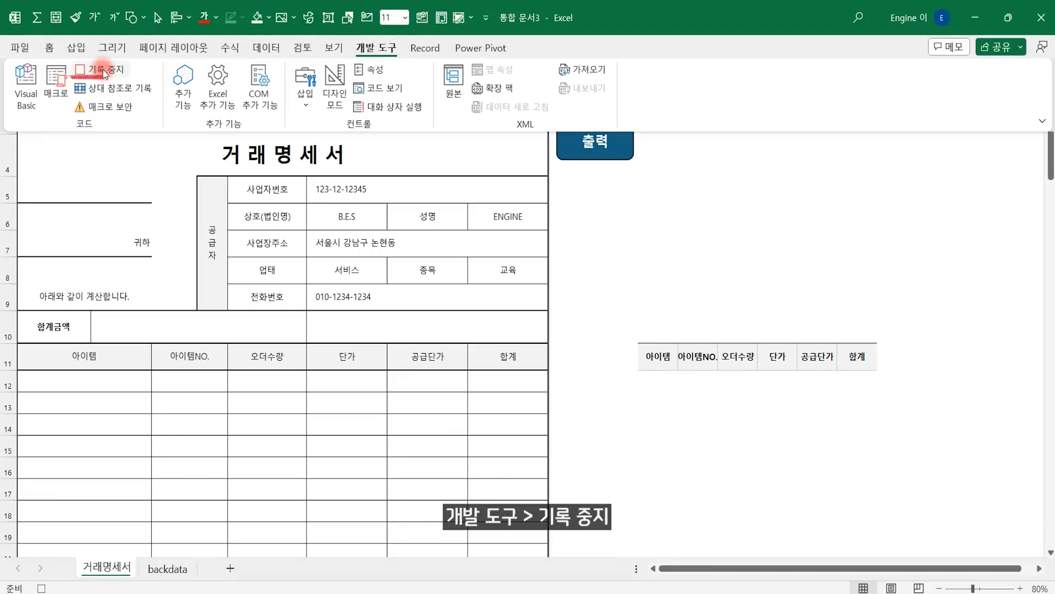
{"action": "left_click", "coordinate": [688, 235]}
- Draw a rounded rectangle below the 출력 shape, matching it in size, and label it 지우기
{"action": "left_click", "coordinate": [613, 190]}
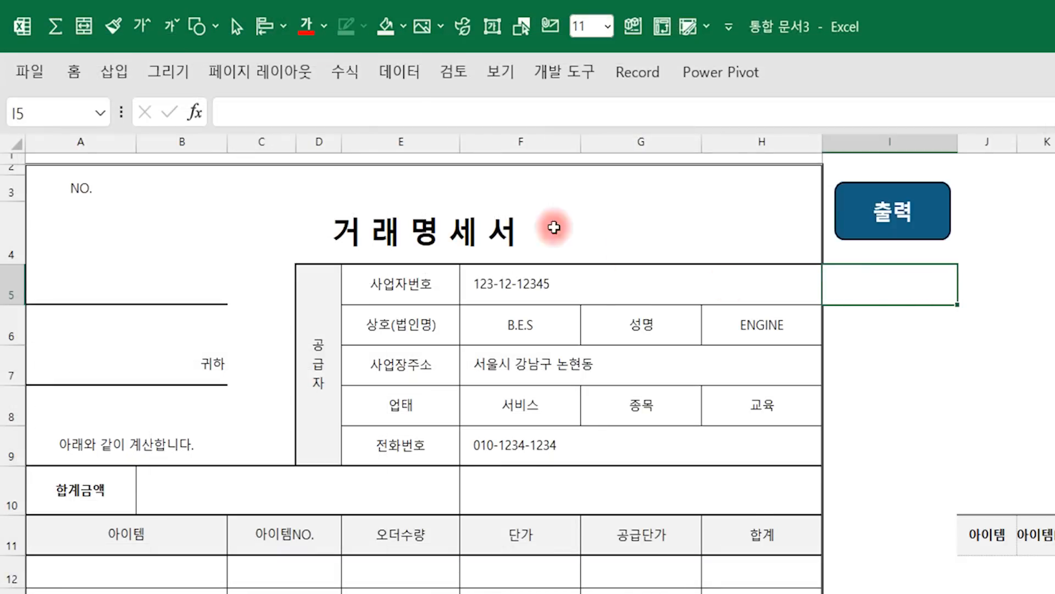
{"action": "left_click", "coordinate": [210, 25]}
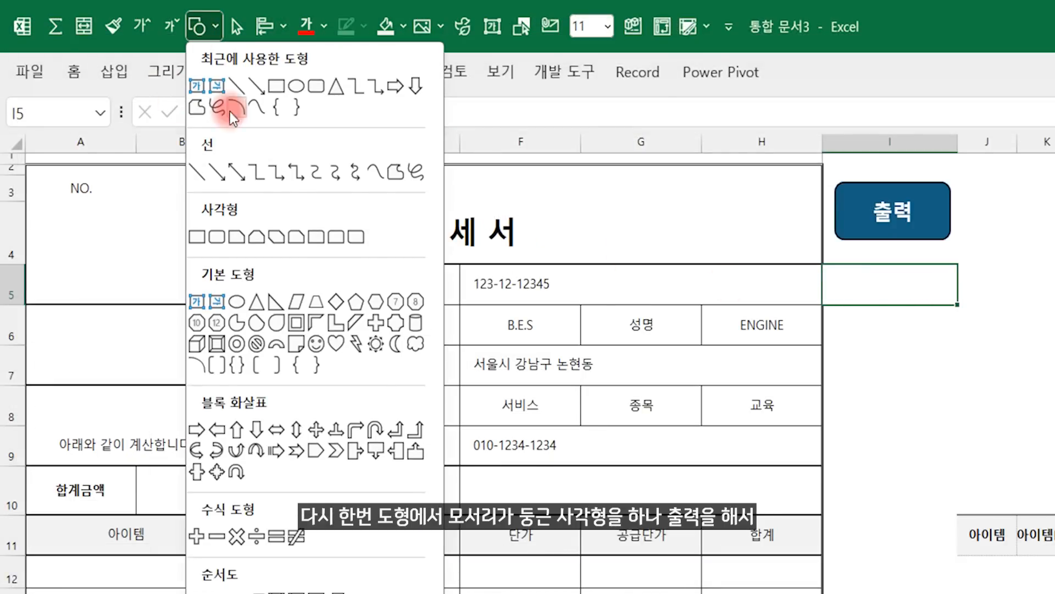
{"action": "left_click", "coordinate": [304, 94]}
{"action": "left_click_drag", "start_coordinate": [839, 255], "coordinate": [951, 310]}
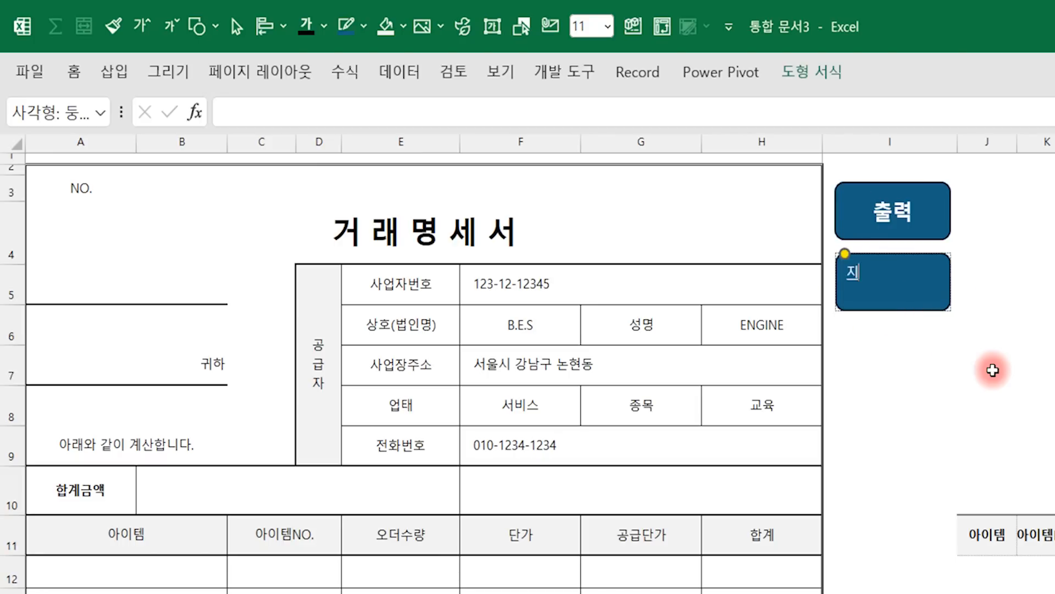
{"action": "left_click", "coordinate": [1034, 325]}
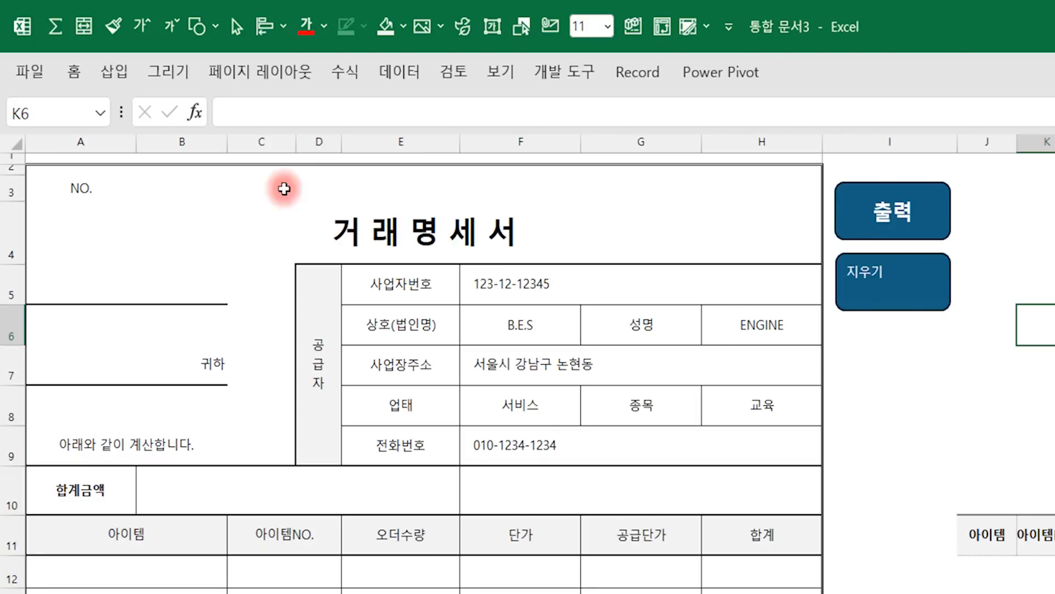
- Center the 지우기 label vertically and horizontally in its shape and make it 18 pt bold
{"action": "left_click", "coordinate": [911, 299]}
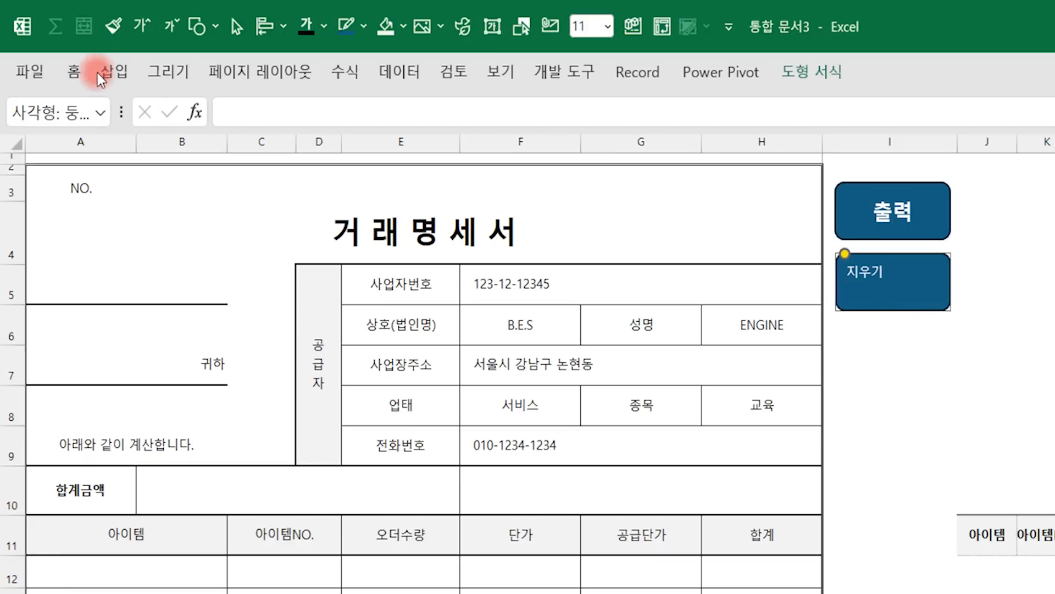
{"action": "left_click", "coordinate": [74, 71]}
{"action": "left_click", "coordinate": [458, 112]}
{"action": "left_click", "coordinate": [457, 149]}
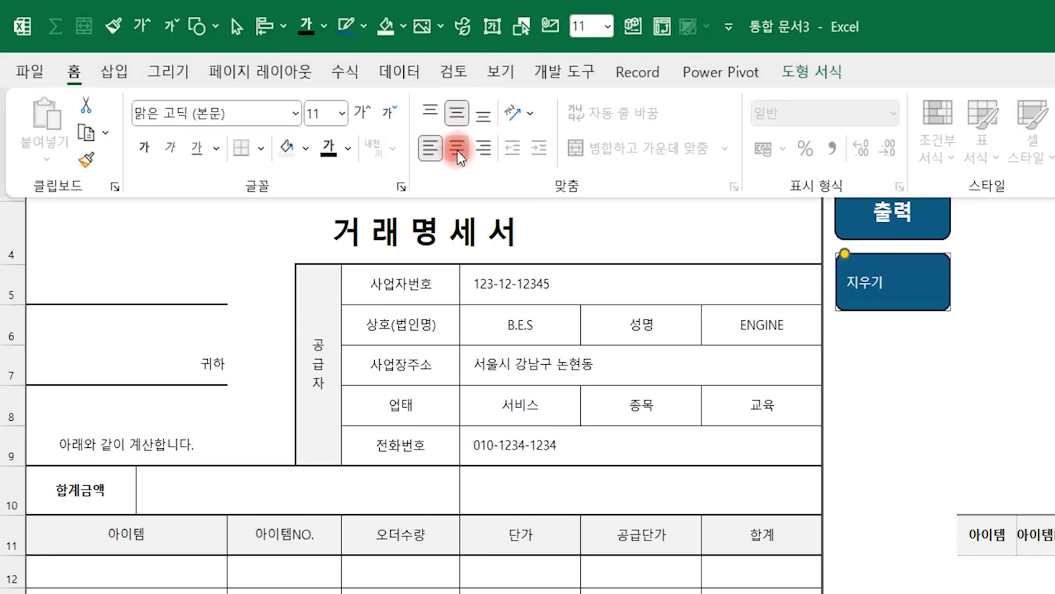
{"action": "left_click", "coordinate": [363, 113]}
{"action": "left_click", "coordinate": [363, 113]}
{"action": "left_click", "coordinate": [363, 113]}
{"action": "left_click", "coordinate": [363, 113]}
{"action": "left_click", "coordinate": [363, 113]}
{"action": "left_click", "coordinate": [147, 144]}
{"action": "left_click", "coordinate": [931, 349]}
{"action": "left_click", "coordinate": [905, 367]}
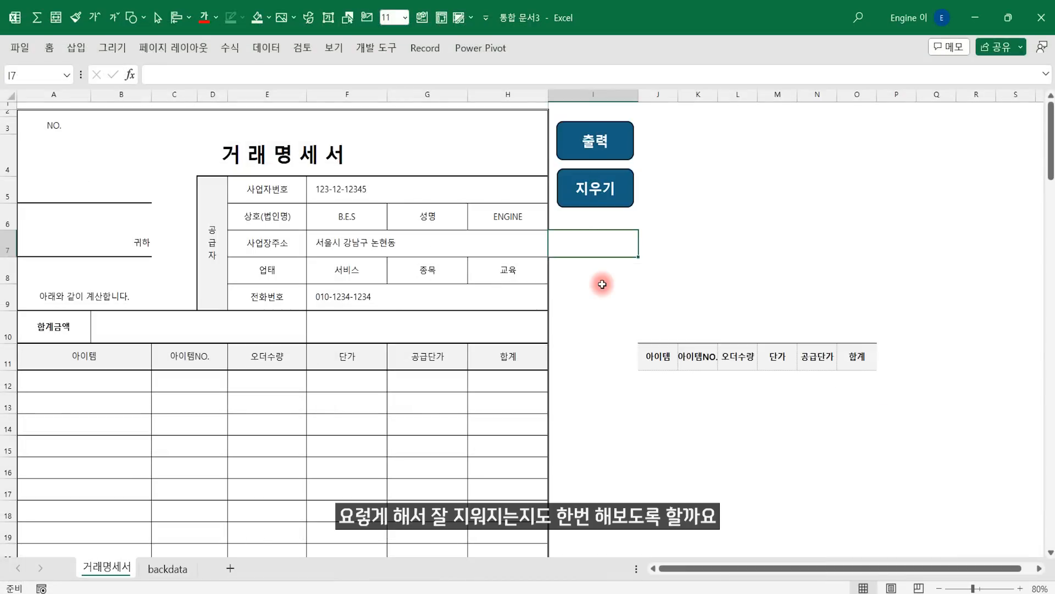
- Run the 출력 macro to extract the ordered items, and assign the macro 지우기1 to the 지우기 shape
{"action": "left_click", "coordinate": [605, 142]}
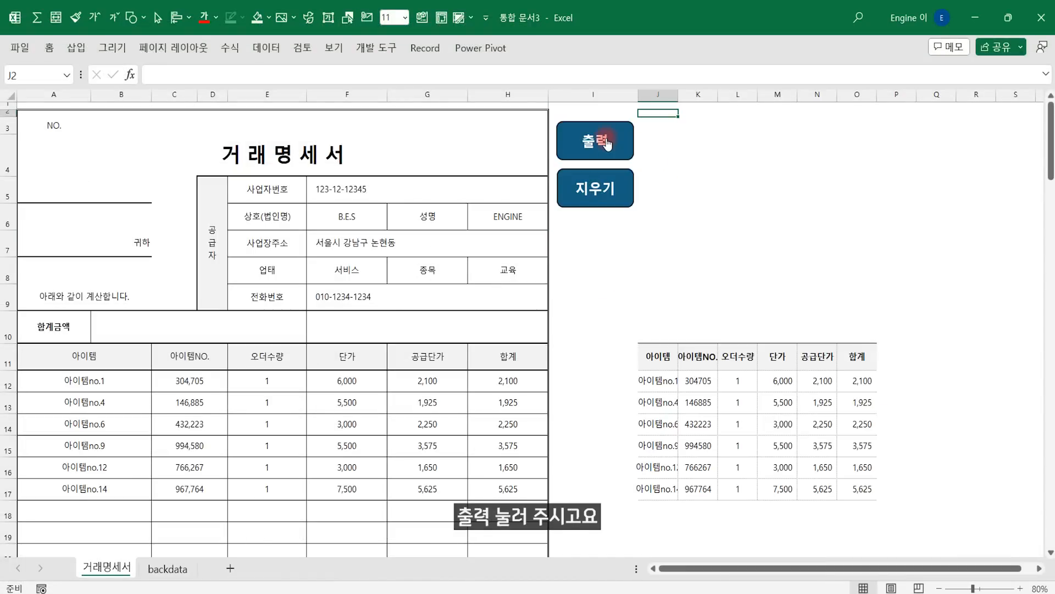
{"action": "left_click", "coordinate": [627, 205], "text": "ctrl"}
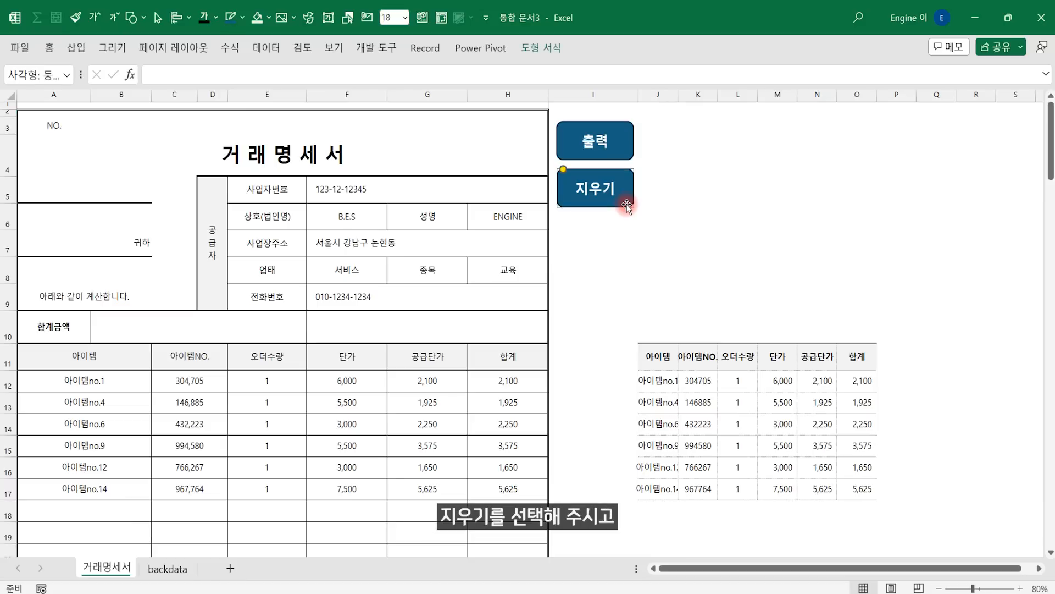
{"action": "right_click", "coordinate": [626, 205]}
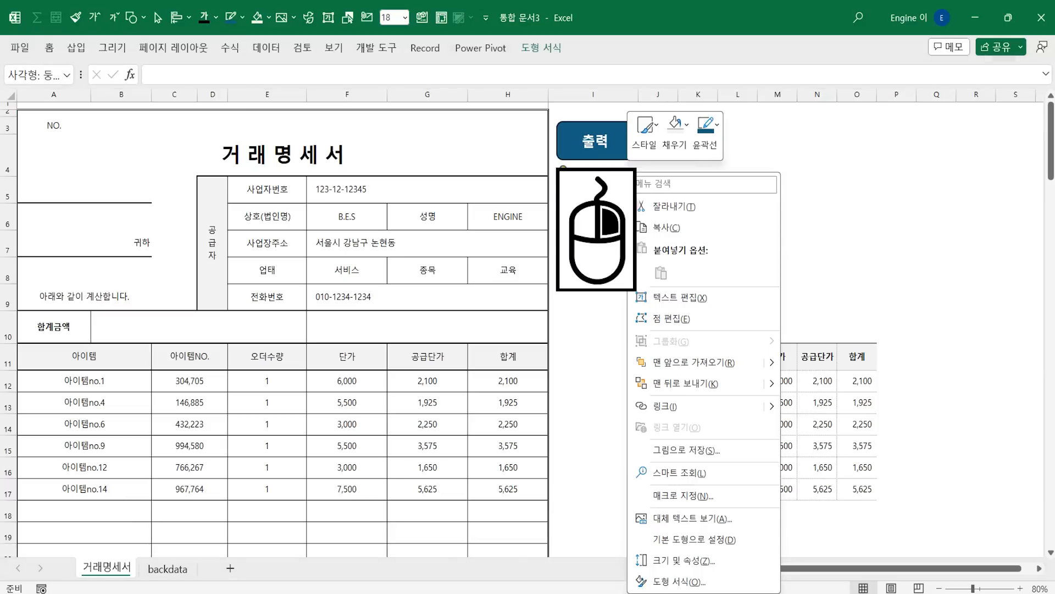
{"action": "left_click", "coordinate": [682, 495]}
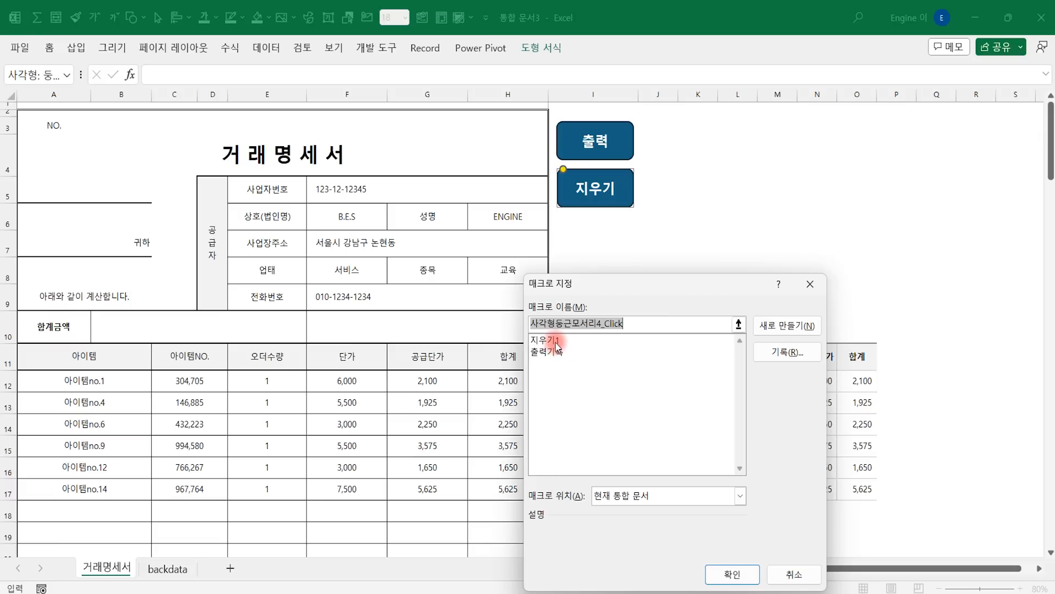
{"action": "left_click", "coordinate": [555, 340]}
{"action": "left_click", "coordinate": [733, 572]}
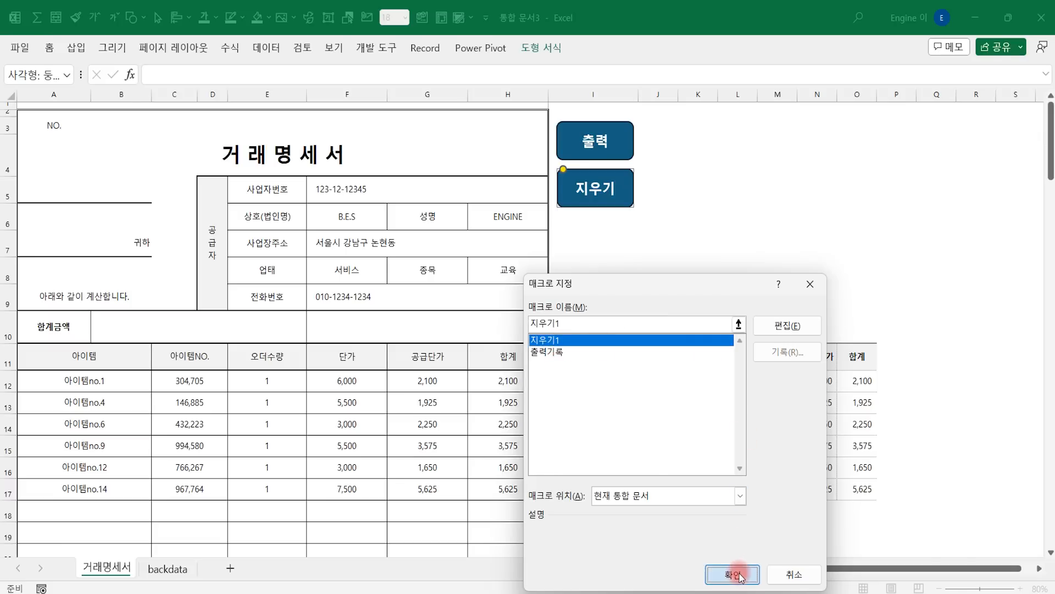
- Deselect the 지우기 shape and run its macro to clear the extracted items
{"action": "left_click", "coordinate": [698, 289]}
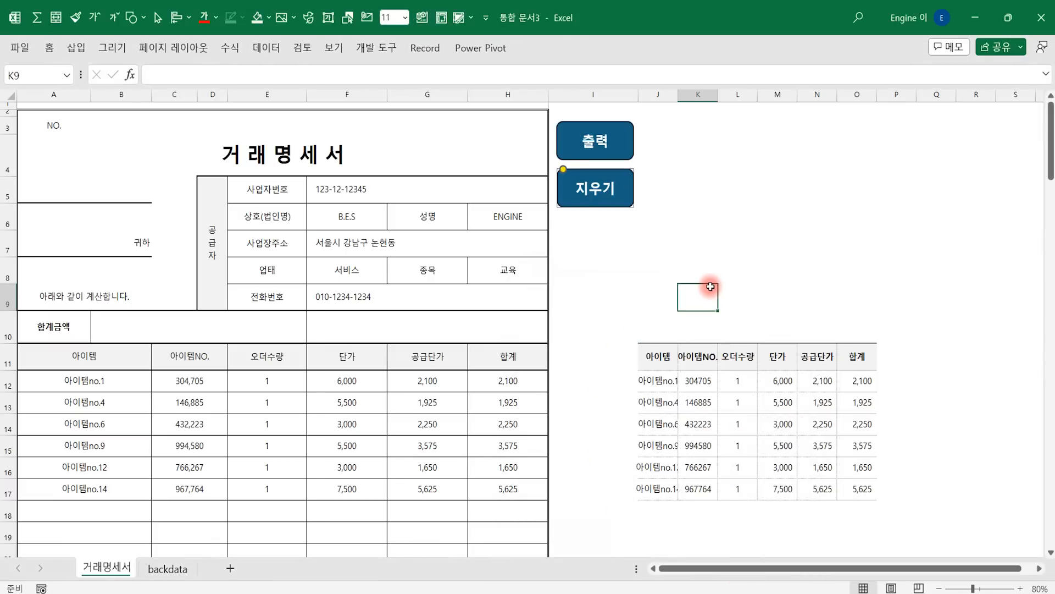
{"action": "left_click", "coordinate": [601, 206]}
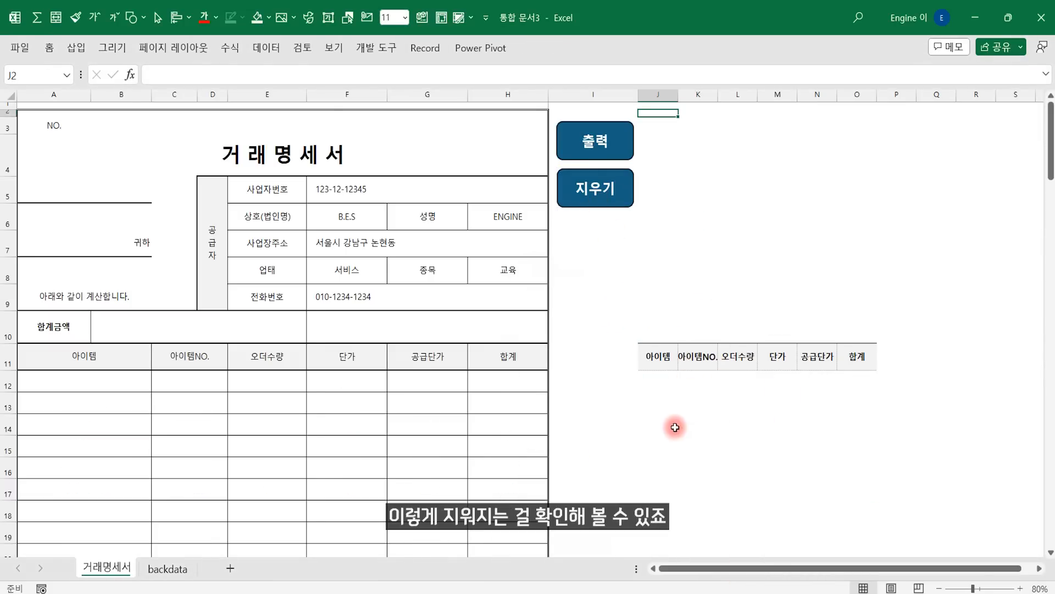
- Hide columns J through O, which hold the extraction area on the 거래명세서 sheet
{"action": "left_click_drag", "start_coordinate": [653, 94], "coordinate": [850, 113]}
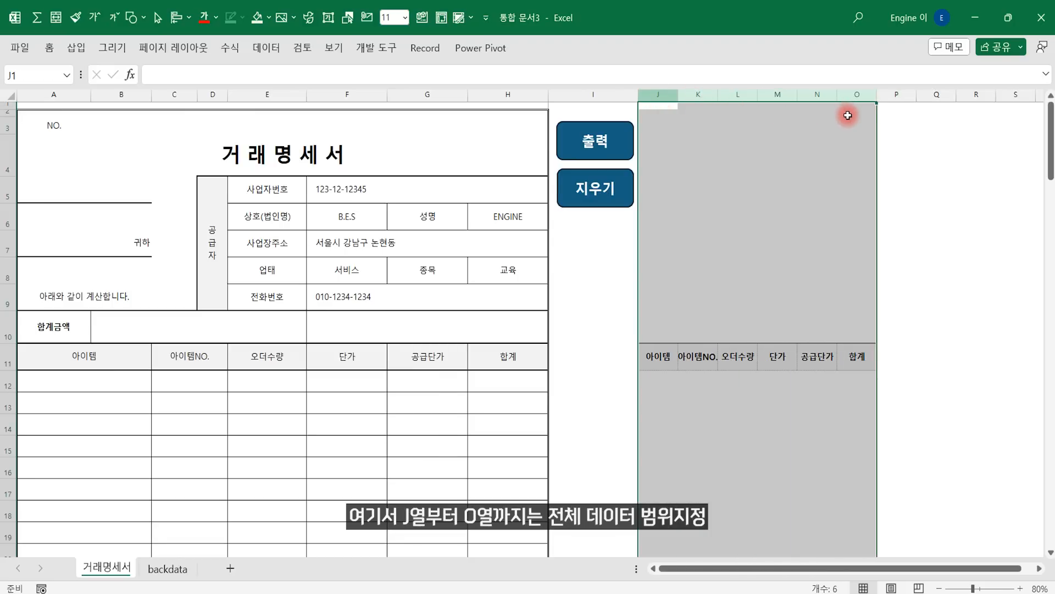
{"action": "right_click", "coordinate": [753, 218]}
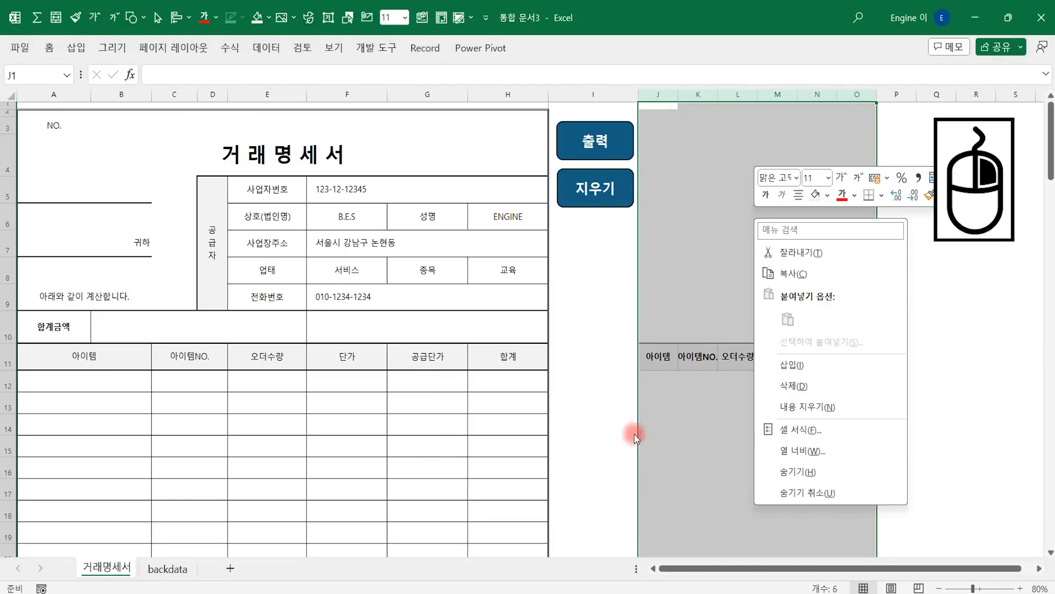
{"action": "left_click", "coordinate": [798, 472]}
{"action": "left_click", "coordinate": [737, 355]}
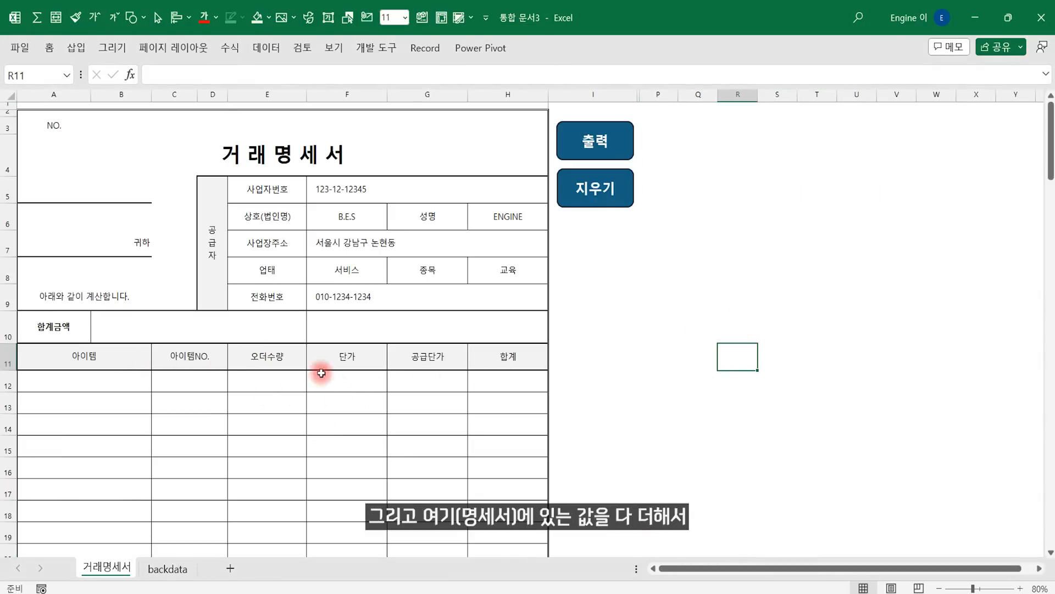
- In cell E113 of the 합계 row, enter a SUM formula totalling the 오더수량 cells E12:E112
{"action": "scroll", "coordinate": [294, 414], "scroll_direction": "down", "scroll_amount": 20}
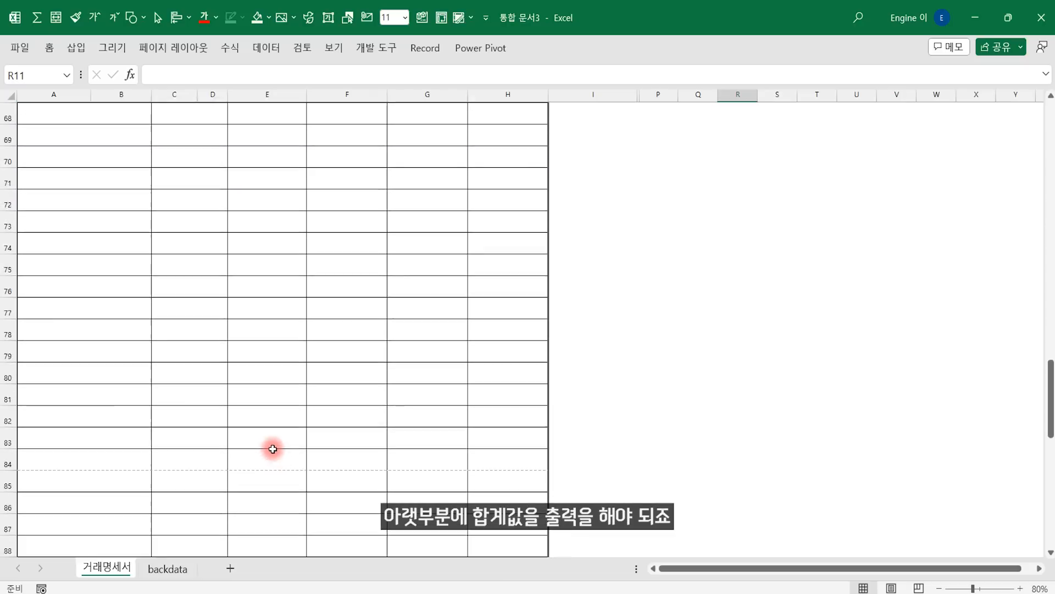
{"action": "left_click", "coordinate": [256, 216]}
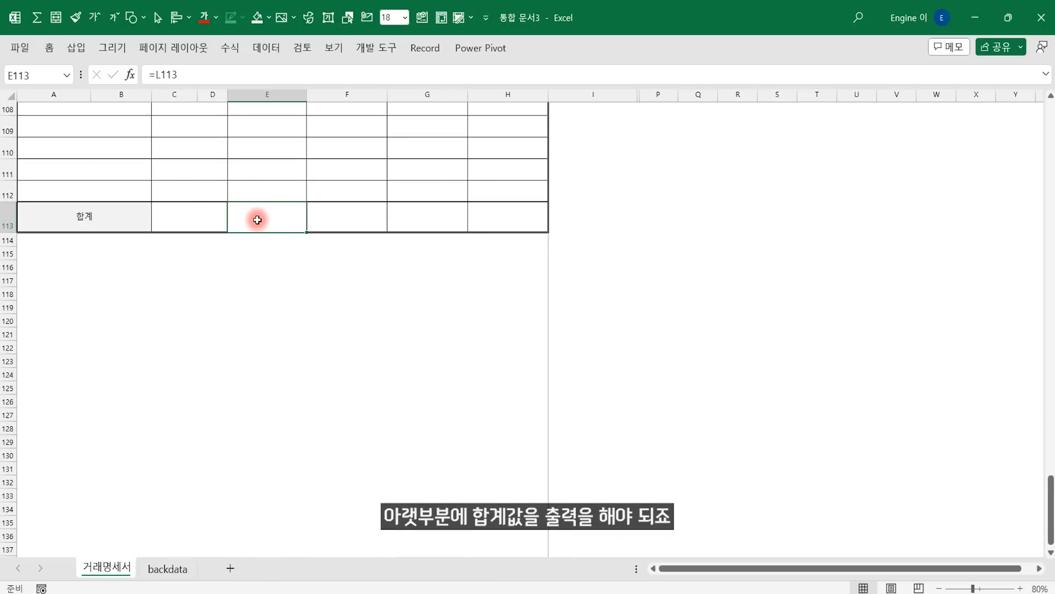
{"action": "type", "text": "="}
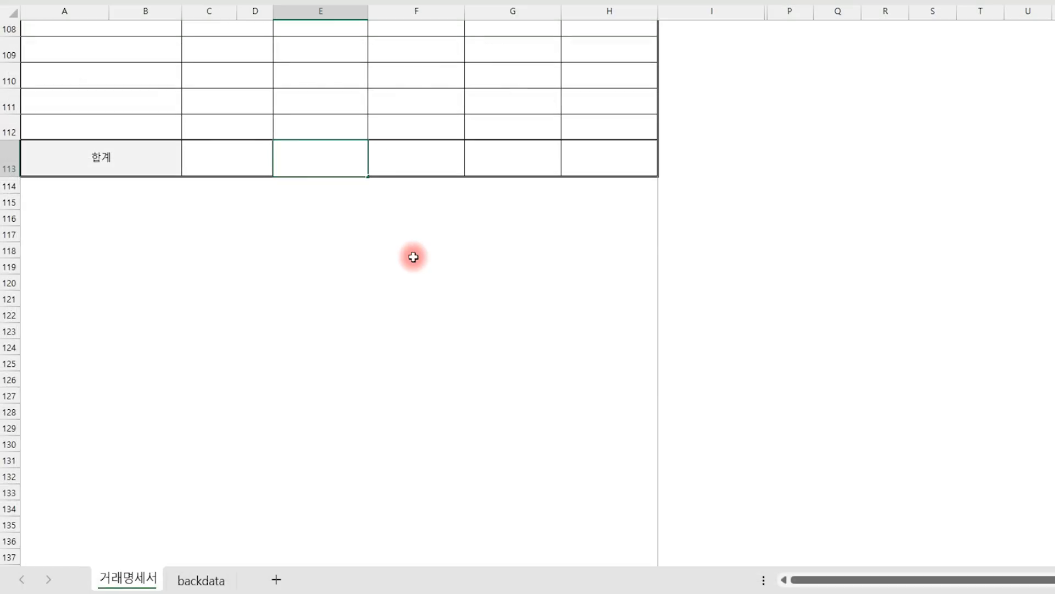
{"action": "type", "text": "sum("}
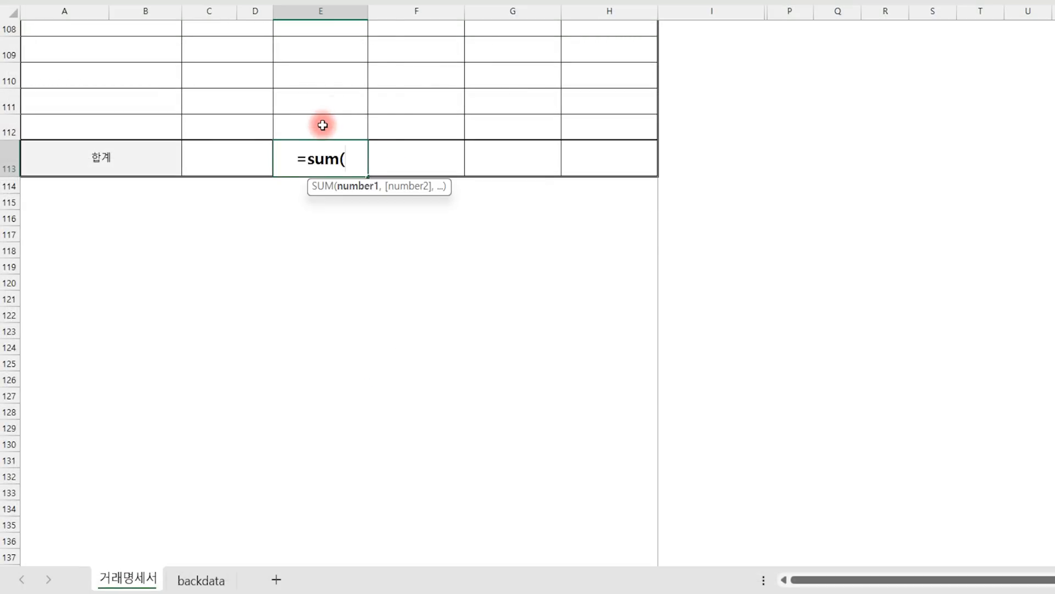
{"action": "left_click_drag", "start_coordinate": [318, 125], "coordinate": [329, 332]}
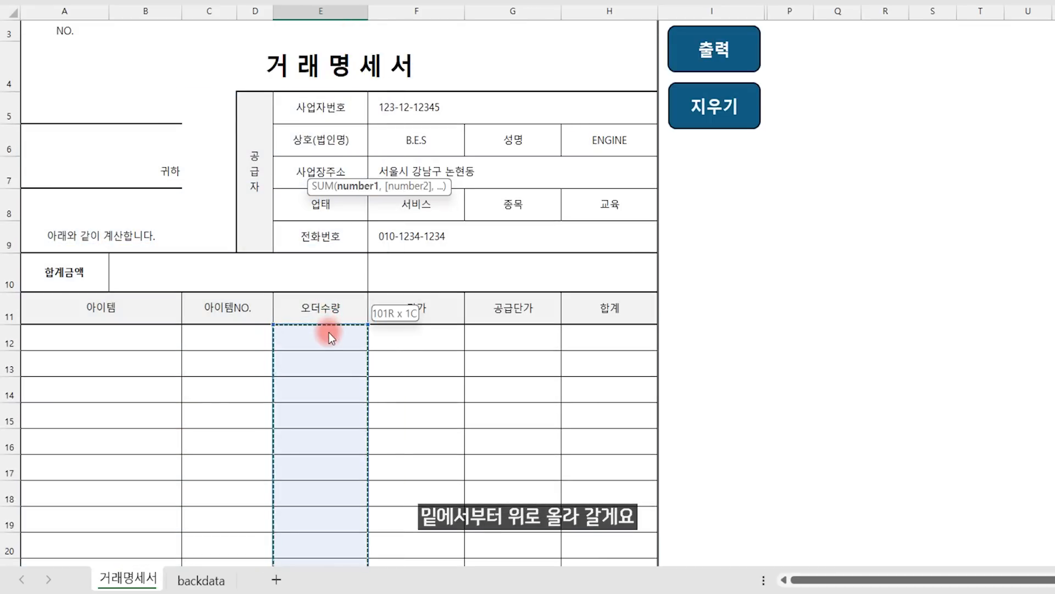
{"action": "key", "text": "Return"}
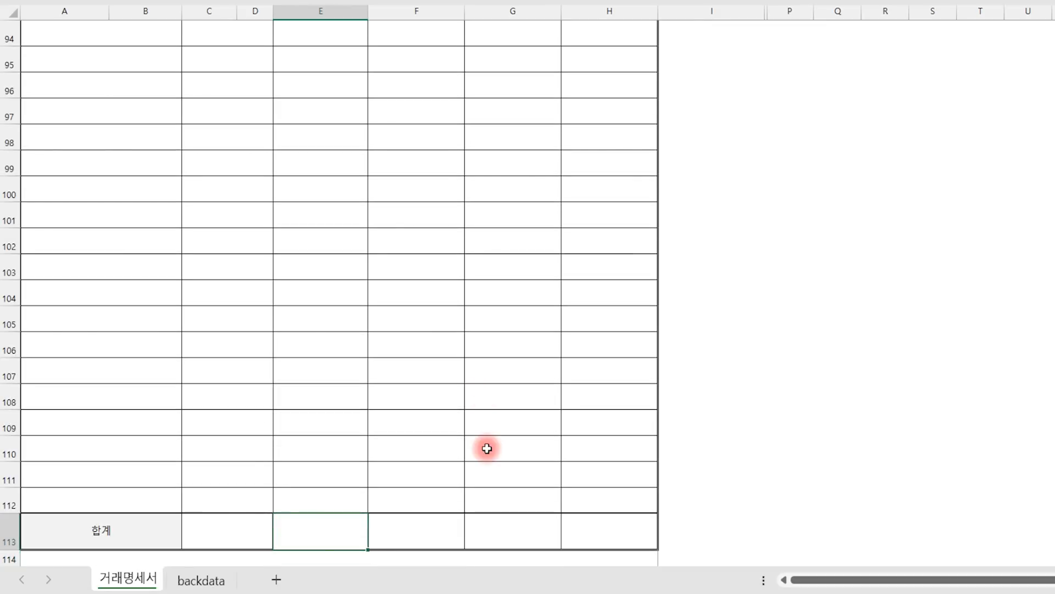
- Copy the sum formula from E113 to G113 and H113 to total the 공급단가 and 합계 columns
{"action": "left_click", "coordinate": [506, 523]}
{"action": "scroll", "coordinate": [506, 522], "scroll_direction": "up", "scroll_amount": 20}
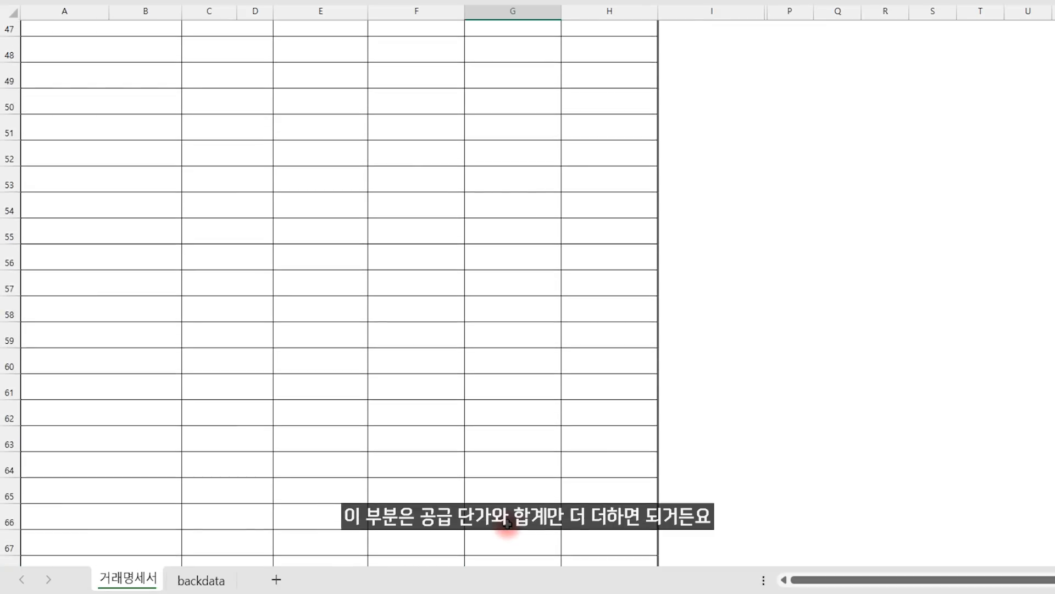
{"action": "scroll", "coordinate": [511, 478], "scroll_direction": "up", "scroll_amount": 3}
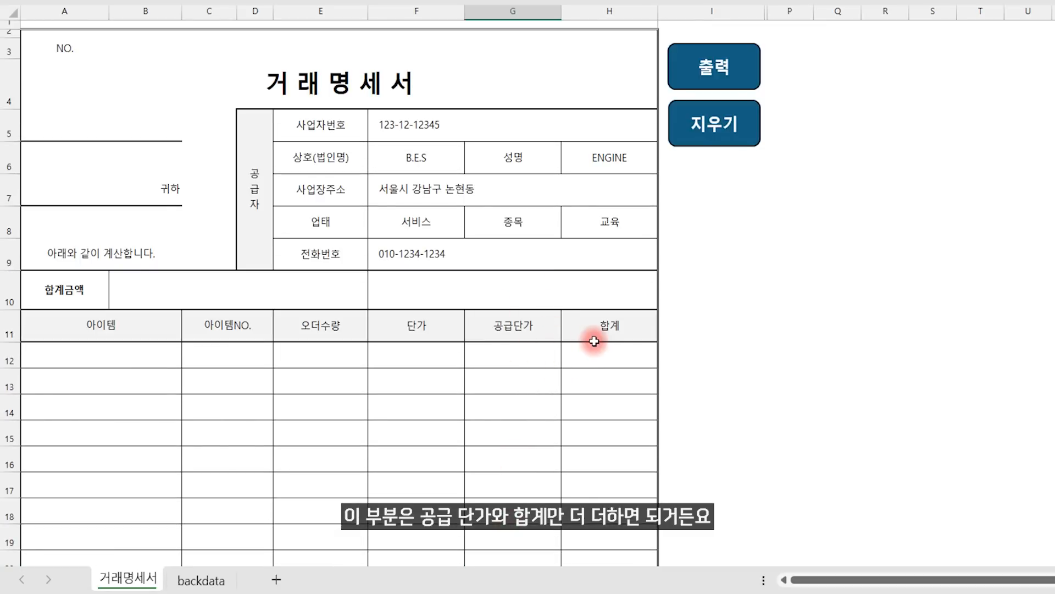
{"action": "scroll", "coordinate": [549, 384], "scroll_direction": "down", "scroll_amount": 5}
{"action": "scroll", "coordinate": [526, 426], "scroll_direction": "down", "scroll_amount": 20}
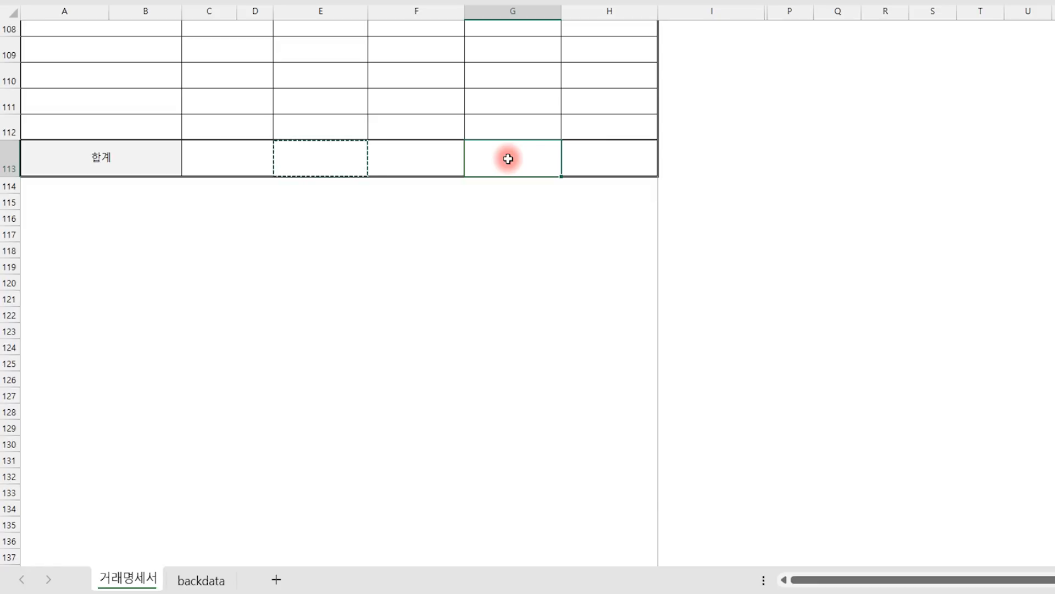
{"action": "key", "text": "ctrl+v"}
{"action": "left_click", "coordinate": [598, 159]}
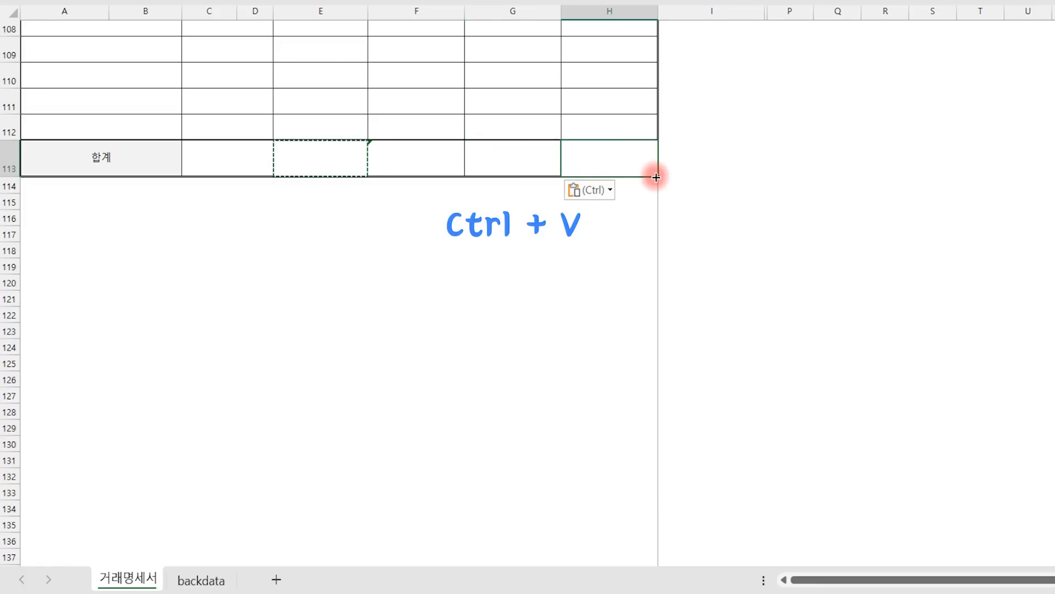
{"action": "key", "text": "ctrl+v"}
{"action": "left_click", "coordinate": [685, 191]}
{"action": "left_click", "coordinate": [700, 238]}
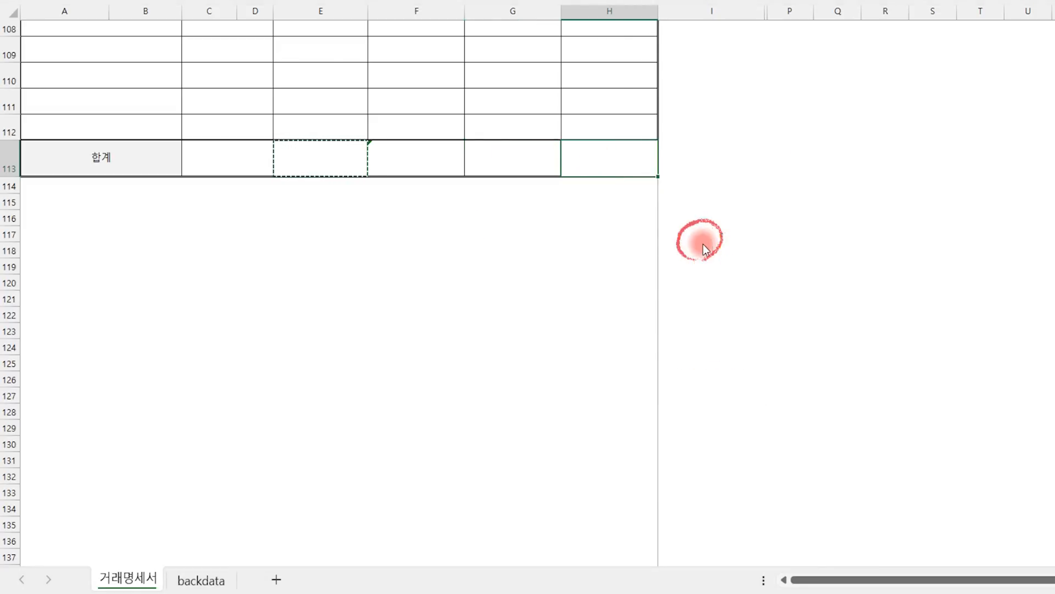
{"action": "left_click", "coordinate": [497, 159]}
{"action": "left_click", "coordinate": [430, 156]}
{"action": "left_click", "coordinate": [585, 158]}
{"action": "left_click", "coordinate": [572, 263]}
{"action": "left_click", "coordinate": [422, 160]}
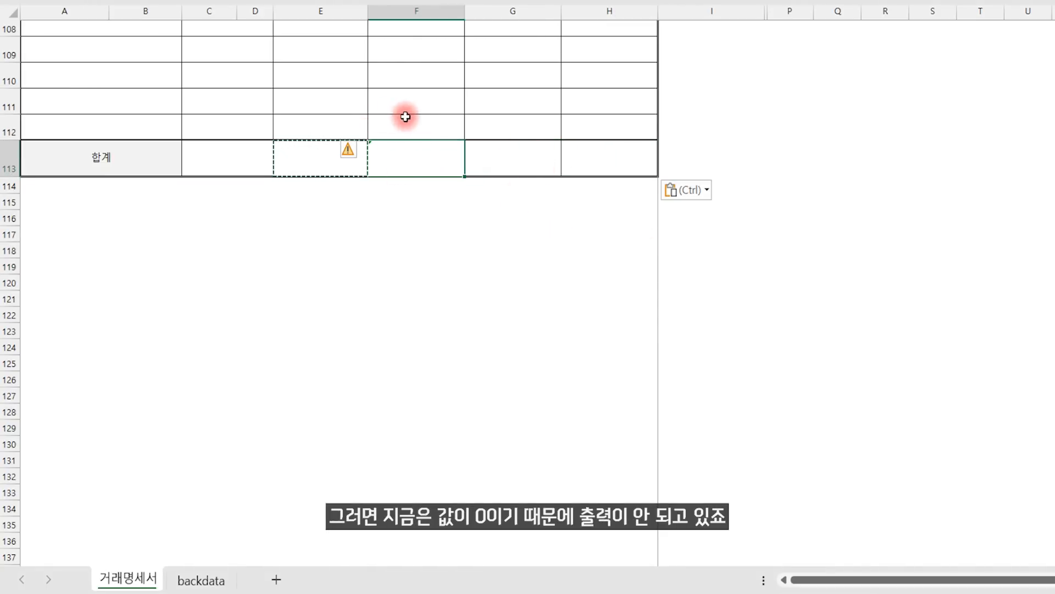
- Freeze the panes of the 거래명세서 sheet at cell P12, keeping the rows above and columns before it fixed
{"action": "scroll", "coordinate": [583, 215], "scroll_direction": "up", "scroll_amount": 6}
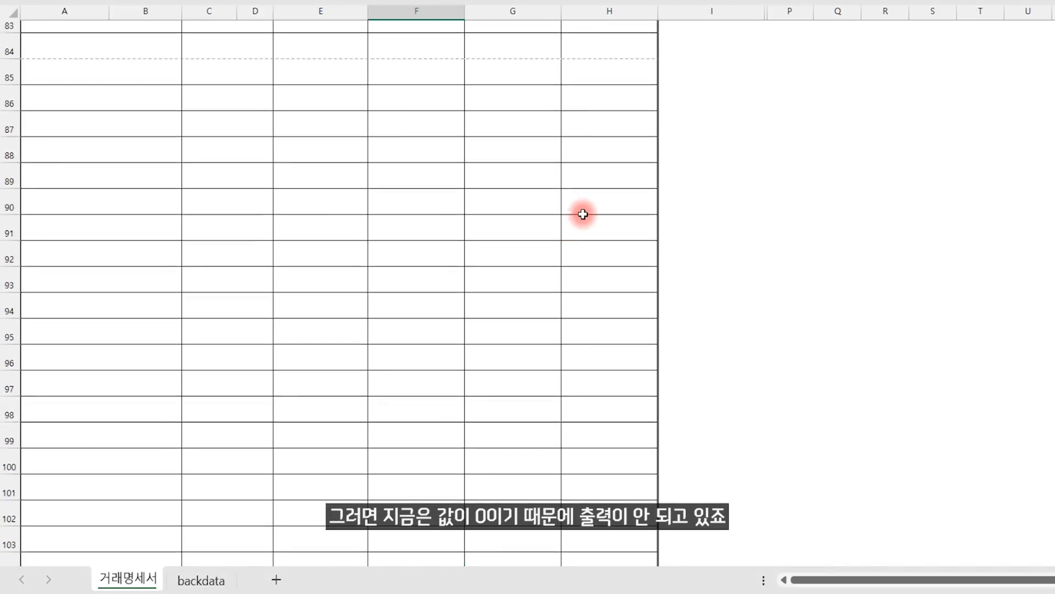
{"action": "scroll", "coordinate": [583, 214], "scroll_direction": "up", "scroll_amount": 20}
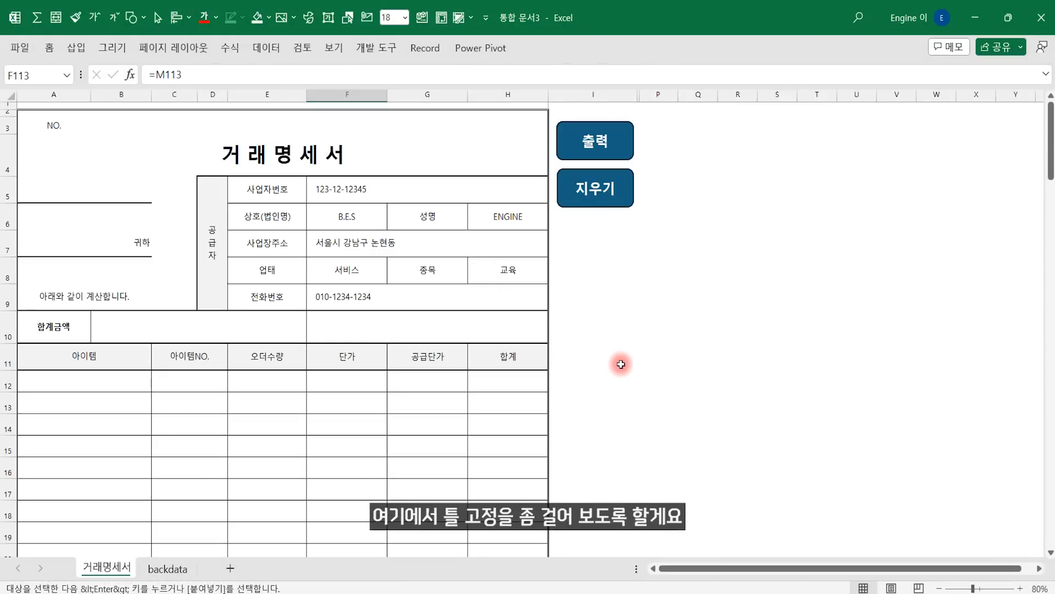
{"action": "left_click", "coordinate": [643, 382]}
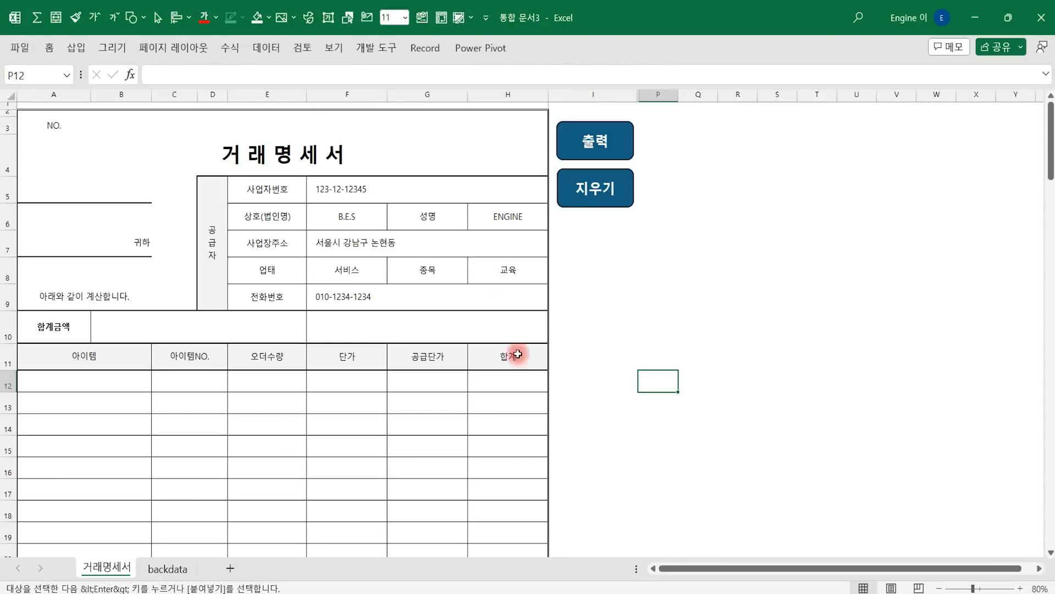
{"action": "left_click", "coordinate": [337, 48]}
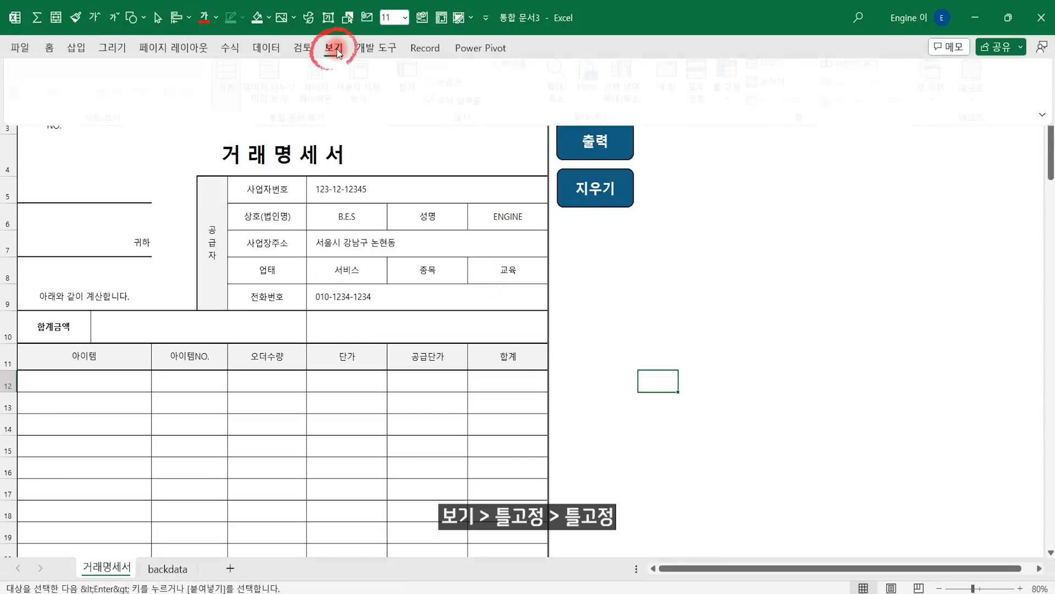
{"action": "left_click", "coordinate": [730, 103]}
{"action": "left_click", "coordinate": [777, 141]}
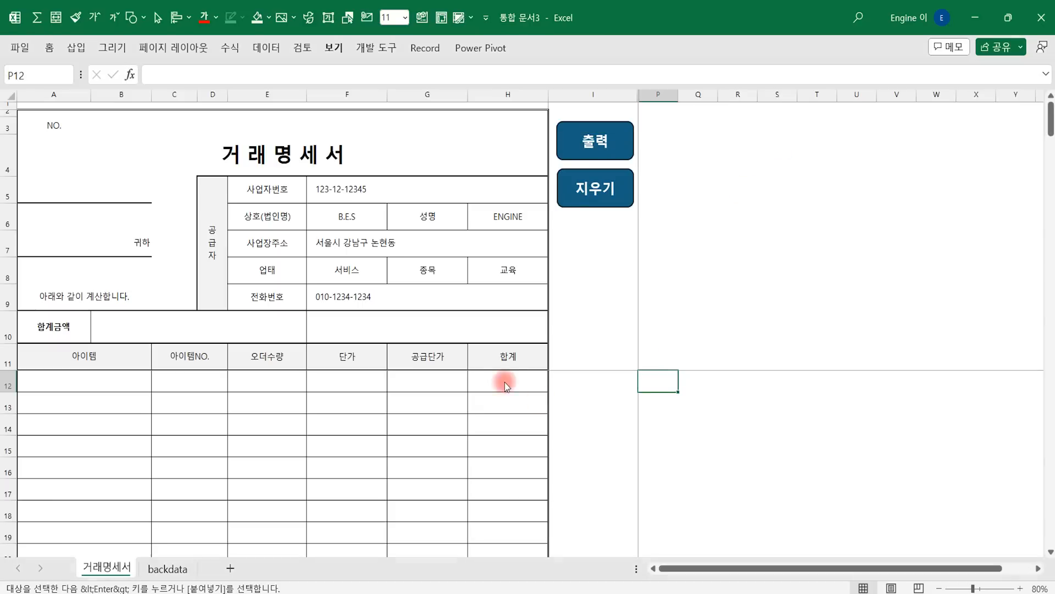
- Run the 출력 macro to extract the ordered items and check the 합계 row at the end of the statement
{"action": "left_click", "coordinate": [611, 138]}
{"action": "scroll", "coordinate": [451, 364], "scroll_direction": "down", "scroll_amount": 20}
{"action": "scroll", "coordinate": [443, 426], "scroll_direction": "up", "scroll_amount": 2}
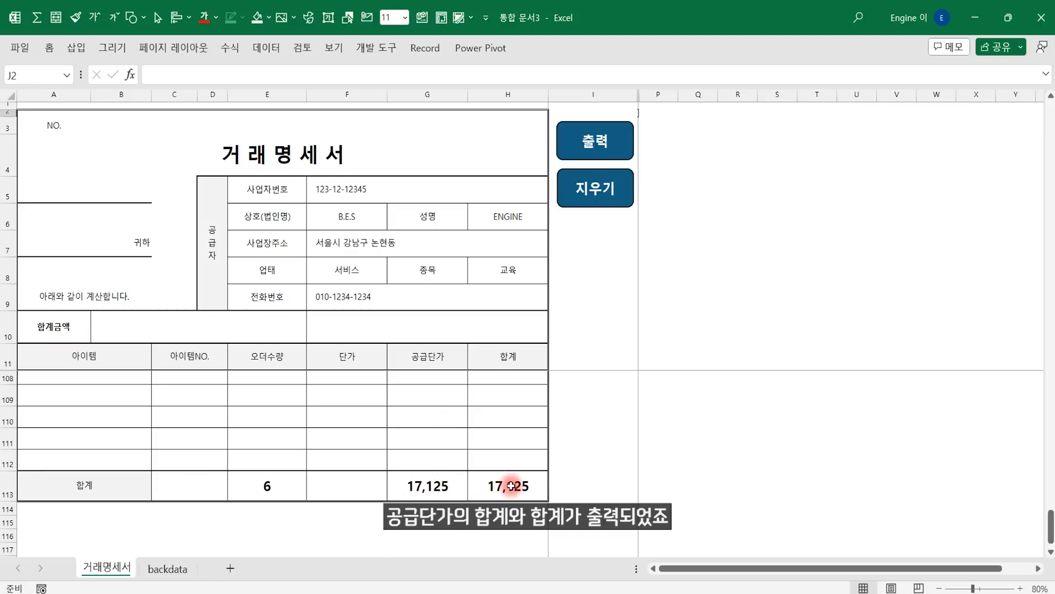
- Apply the custom number format "₩ #,###" to the 공급단가 and 합계 totals in G113:H113
{"action": "left_click_drag", "start_coordinate": [424, 484], "coordinate": [508, 488]}
{"action": "key", "text": "ctrl+1"}
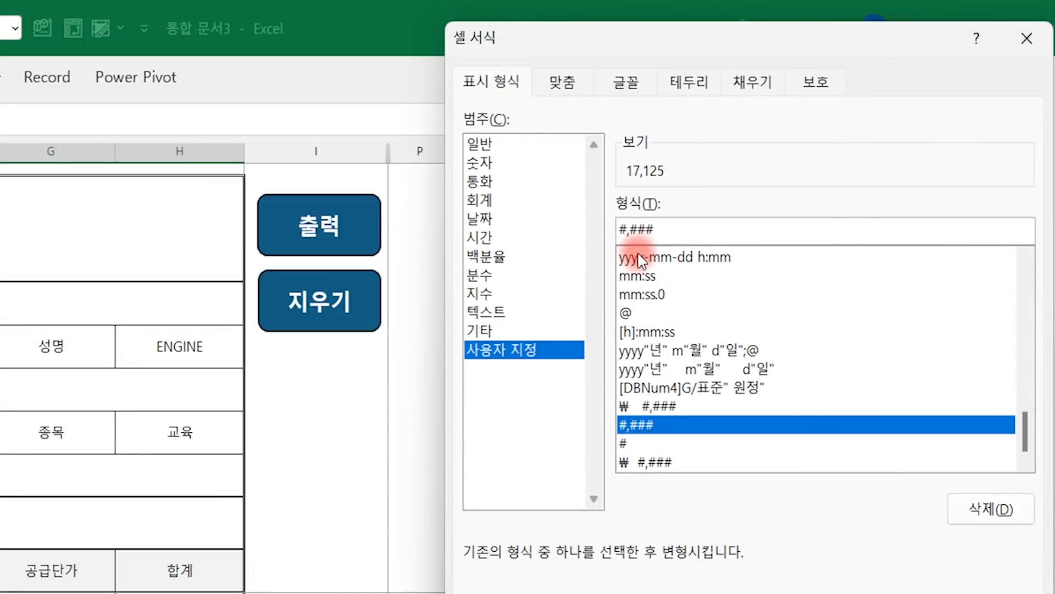
{"action": "type", "text": "₩"}
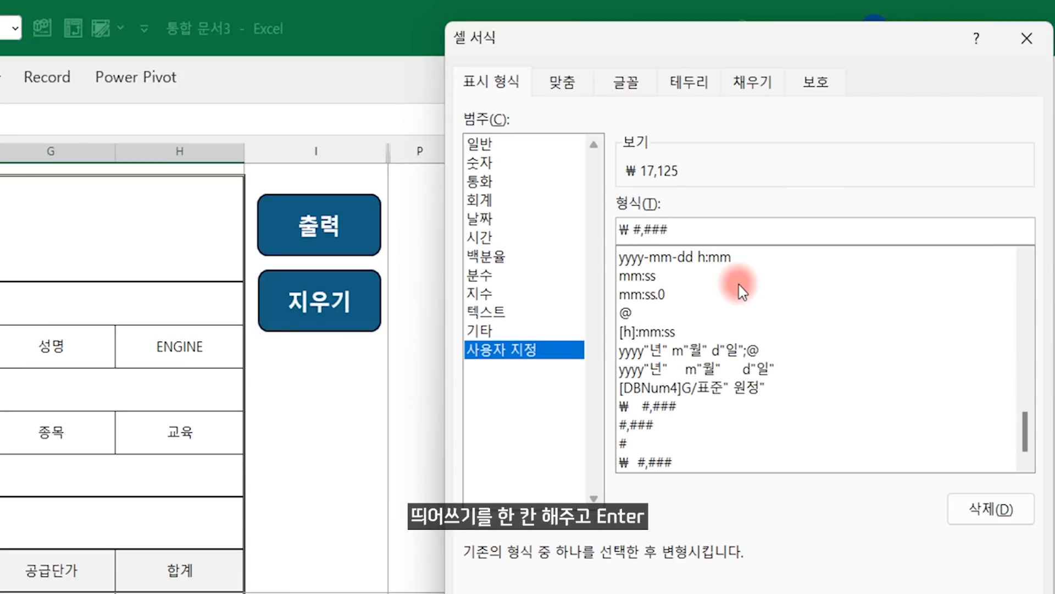
{"action": "key", "text": "Return"}
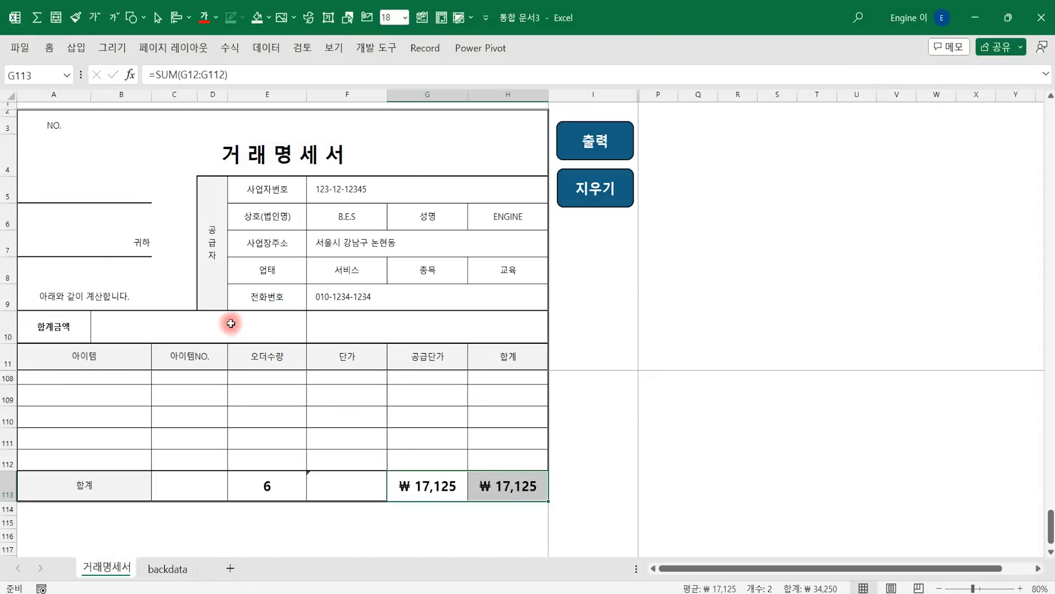
- Link the 합계금액 cell B10 to the grand total with the formula =H113
{"action": "left_click", "coordinate": [187, 333]}
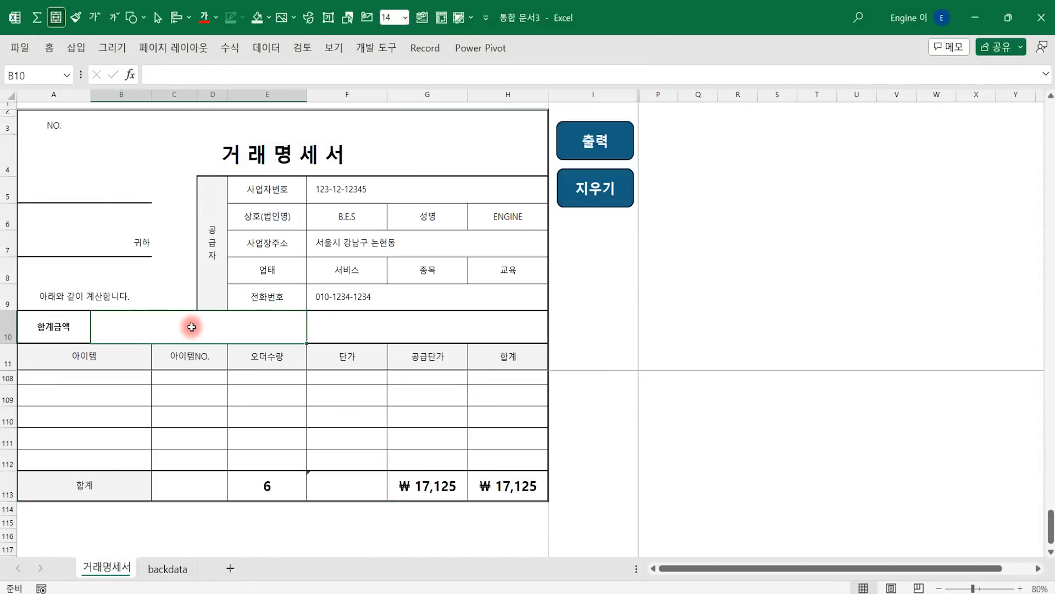
{"action": "type", "text": "="}
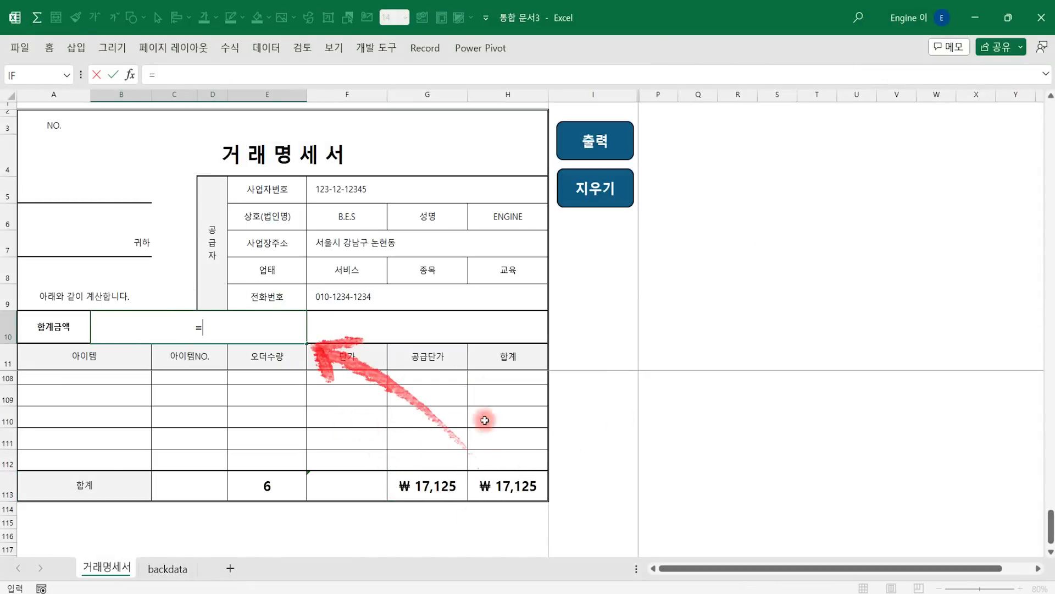
{"action": "left_click", "coordinate": [513, 486]}
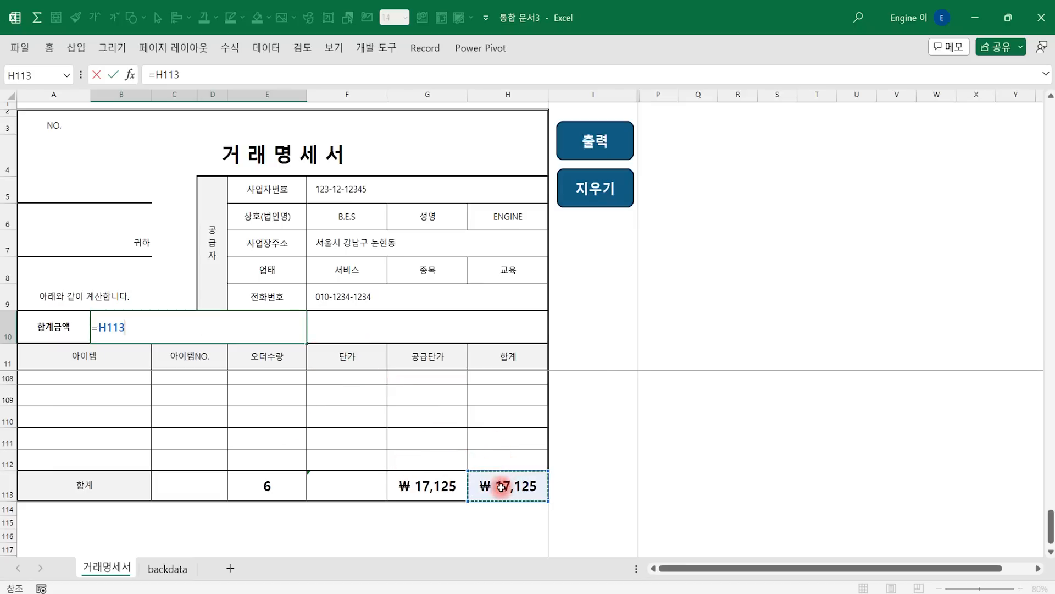
{"action": "key", "text": "Return"}
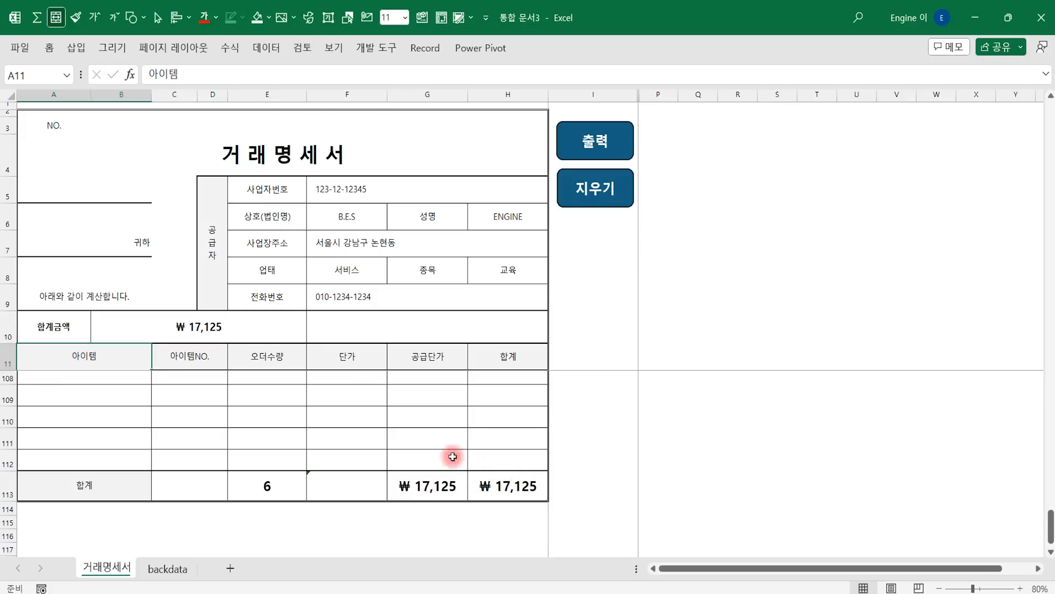
- Give cell B10 the custom number format [dbnum4]g/표준" 원정" so the 합계금액 is written out in Korean
{"action": "left_click", "coordinate": [195, 328]}
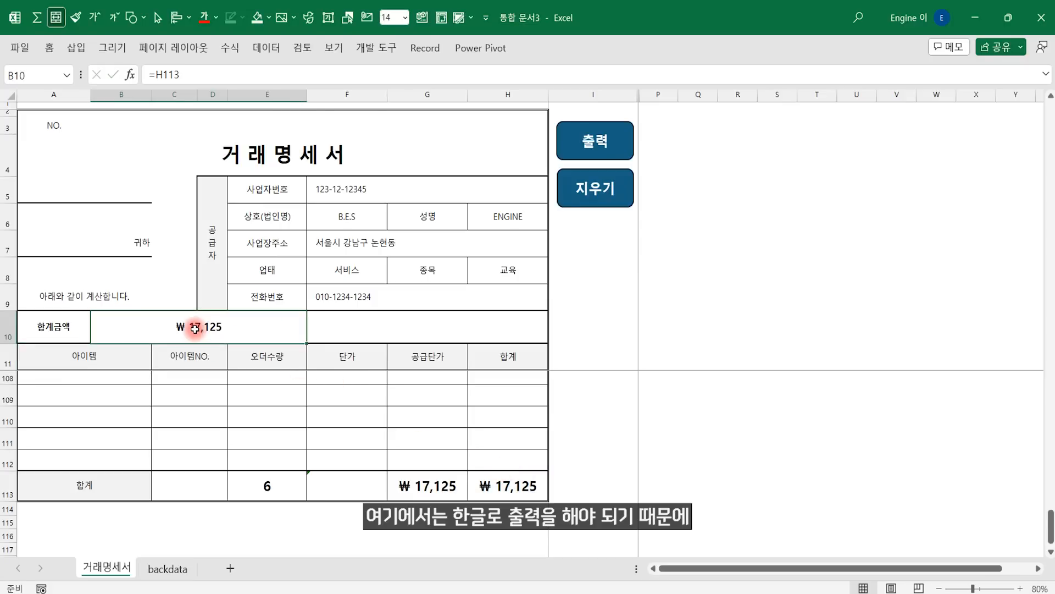
{"action": "key", "text": "ctrl+1"}
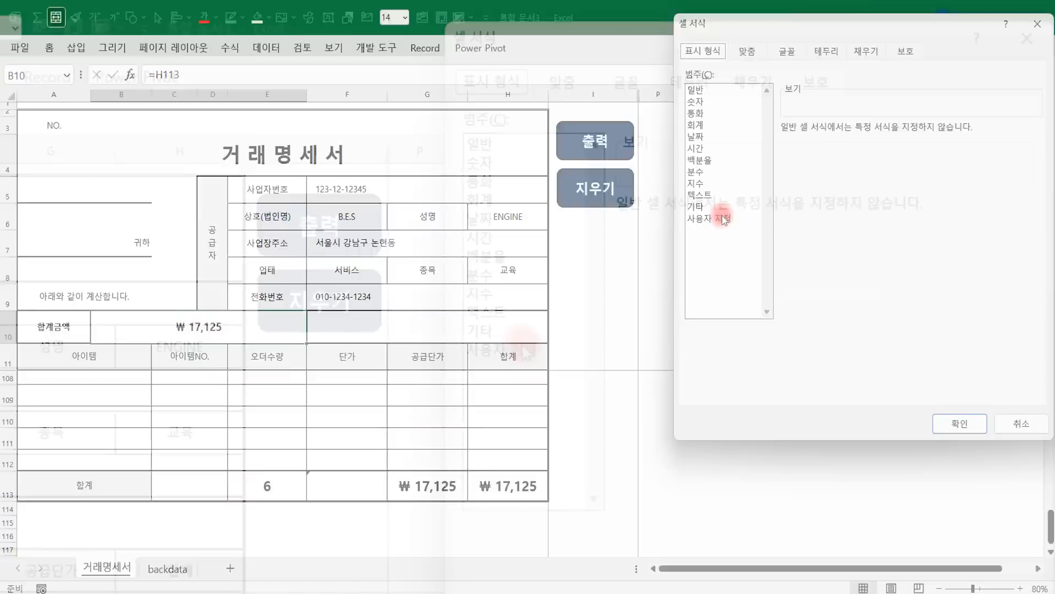
{"action": "left_click", "coordinate": [722, 218]}
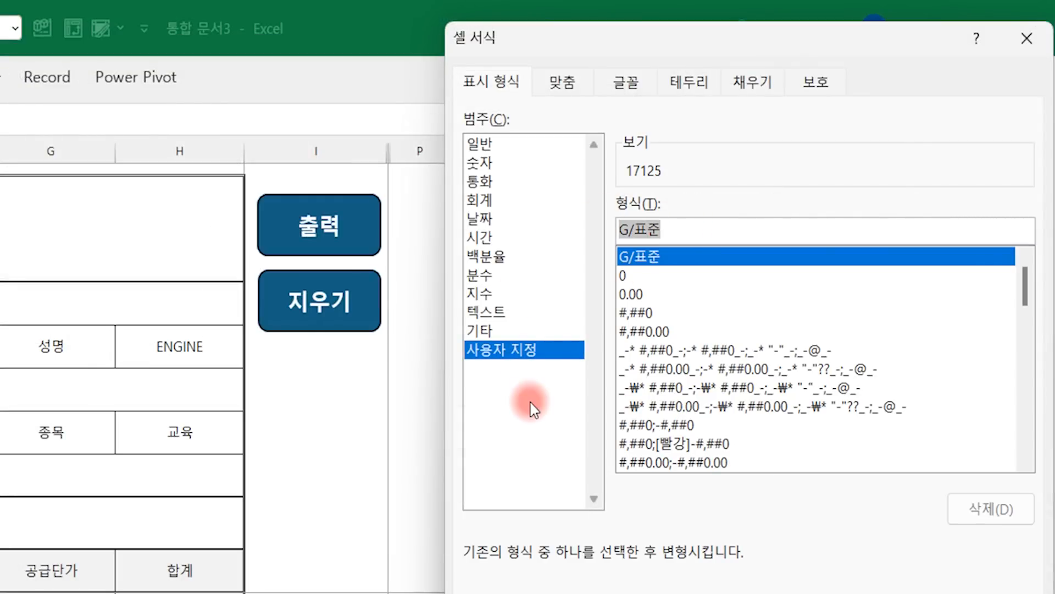
{"action": "type", "text": "["}
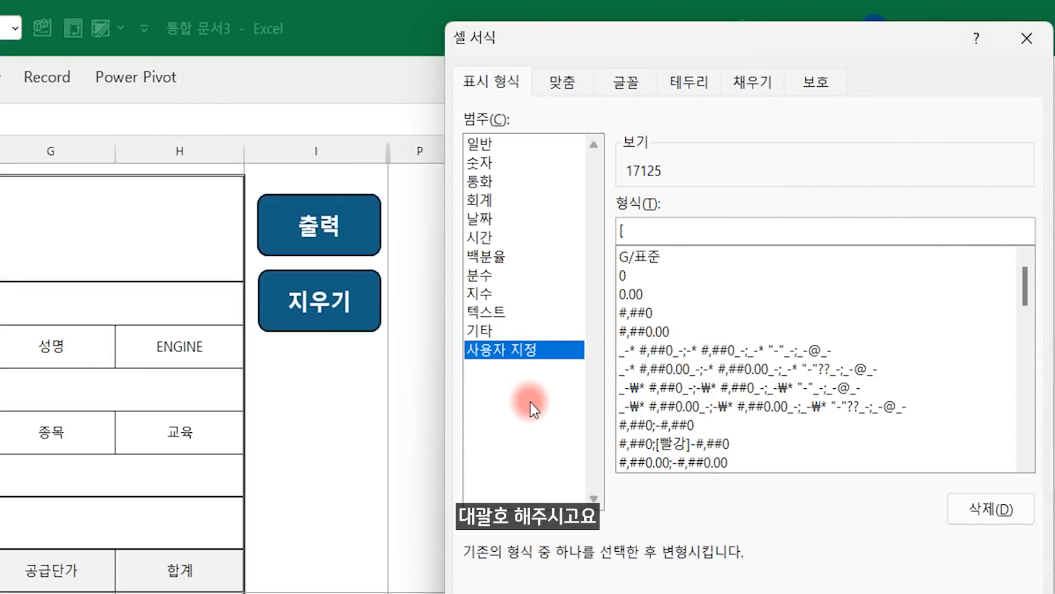
{"action": "type", "text": "dbnum4"}
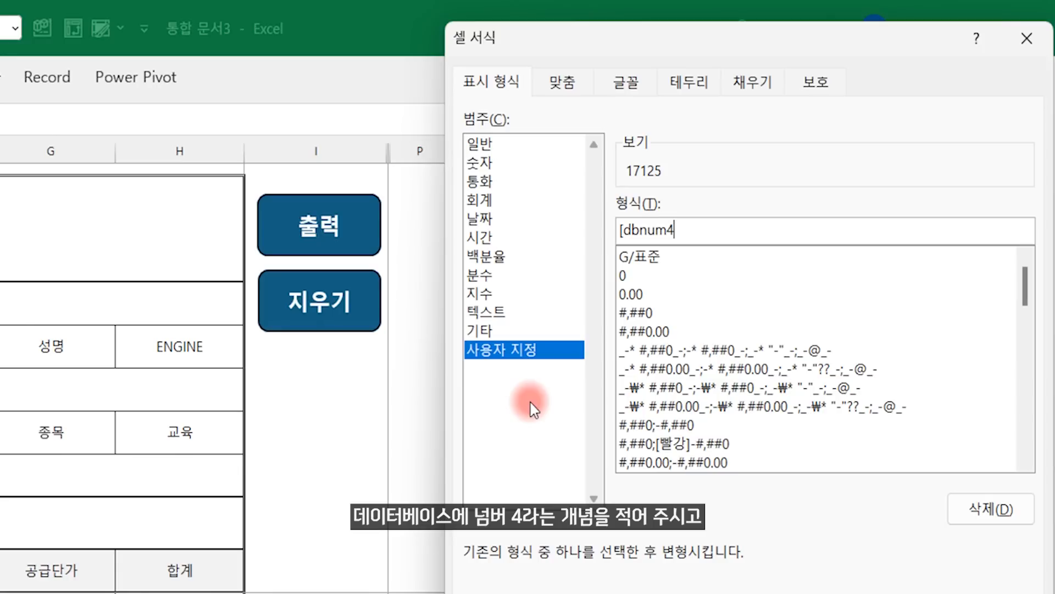
{"action": "type", "text": "]"}
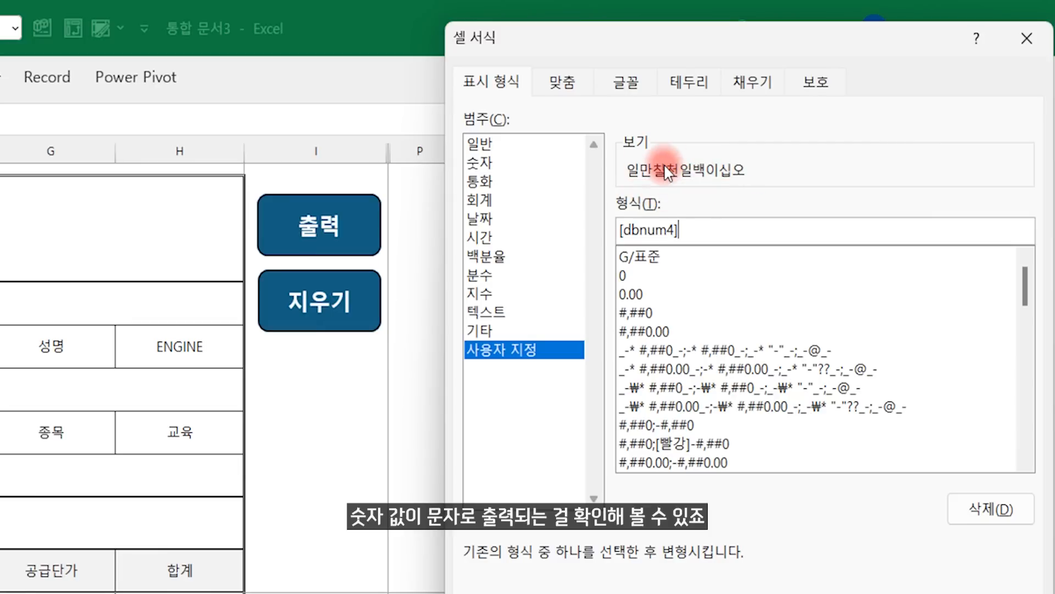
{"action": "type", "text": "g"}
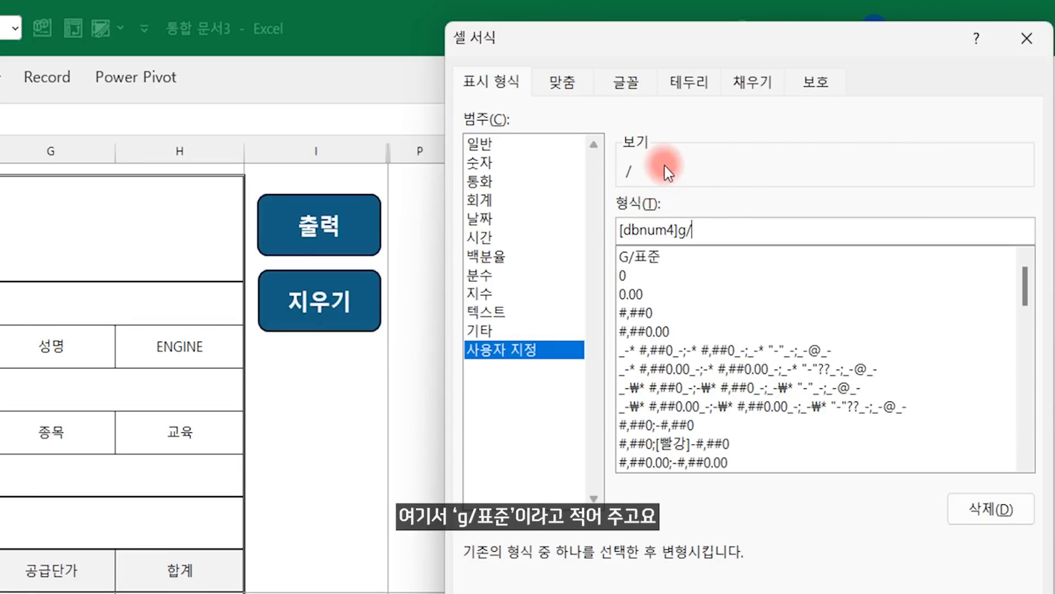
{"action": "type", "text": "/표준"}
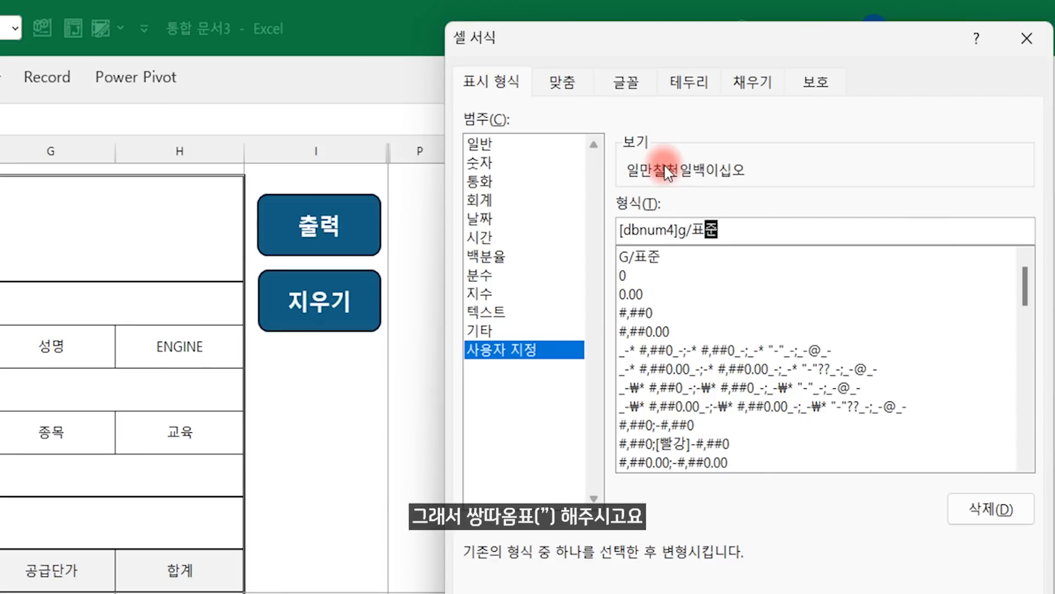
{"action": "type", "text": "\" 원정"}
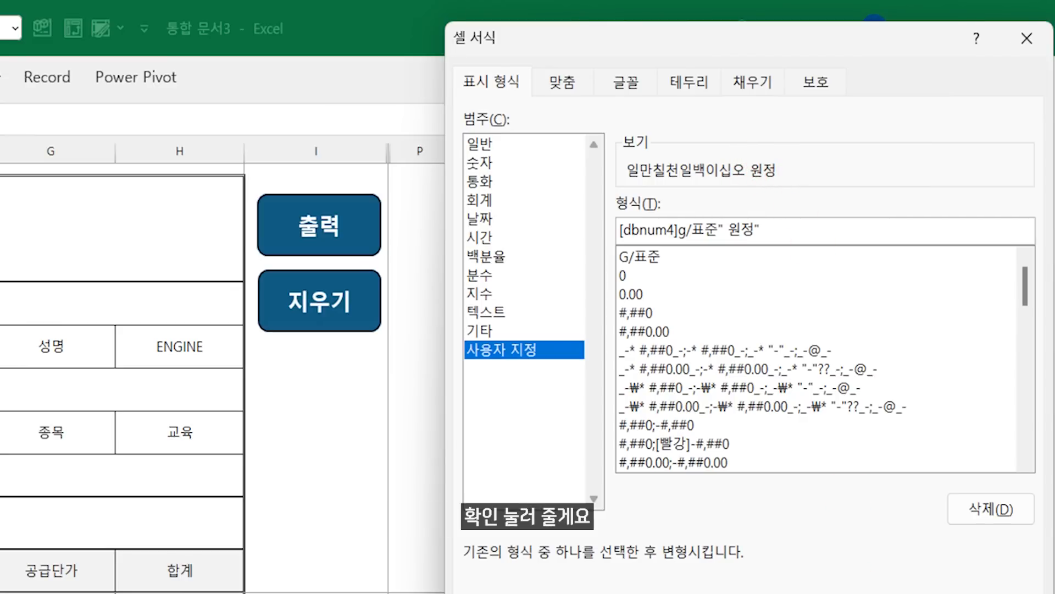
{"action": "left_click", "coordinate": [896, 593]}
- Enter the formula =B10 in the merged cell F10 of the 합계금액 row
{"action": "left_click", "coordinate": [351, 333]}
{"action": "type", "text": "="}
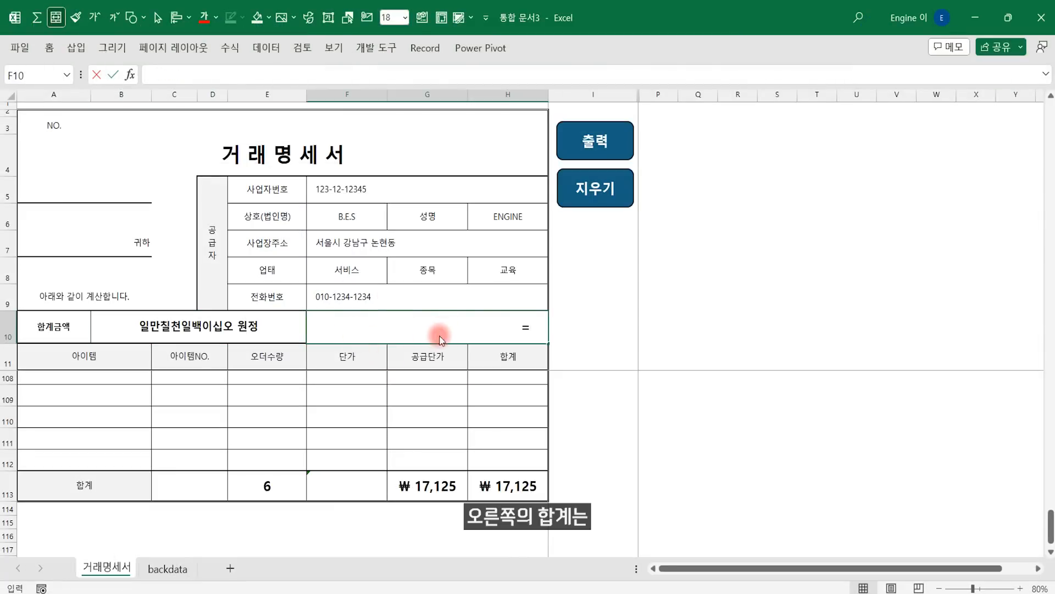
{"action": "left_click", "coordinate": [229, 324]}
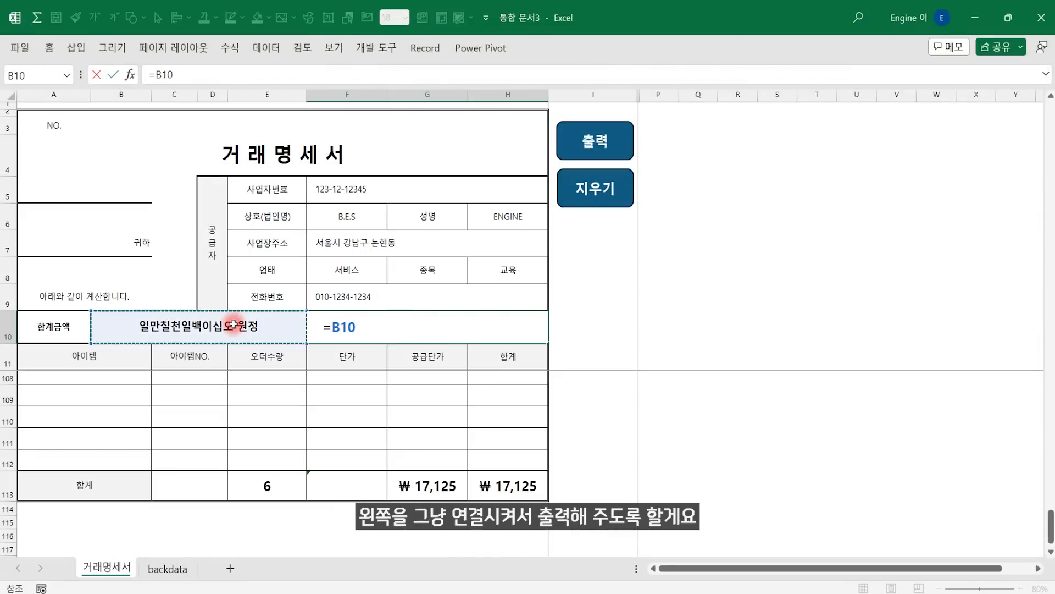
{"action": "key", "text": "Return"}
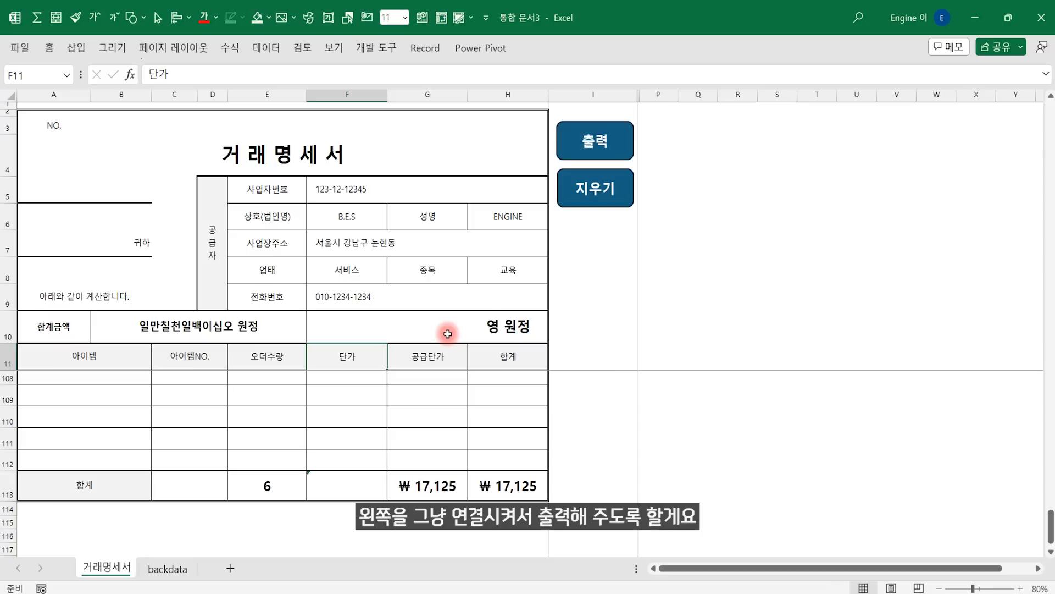
- Apply the custom number format "₩ #,###" to the 합계금액 cell F10
{"action": "left_click", "coordinate": [425, 326]}
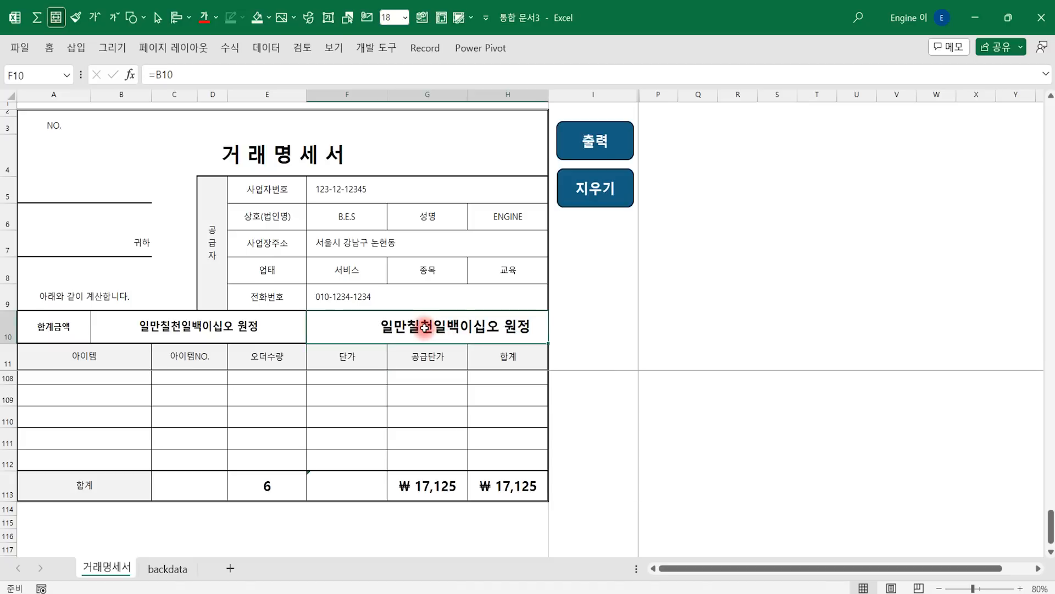
{"action": "key", "text": "ctrl+1"}
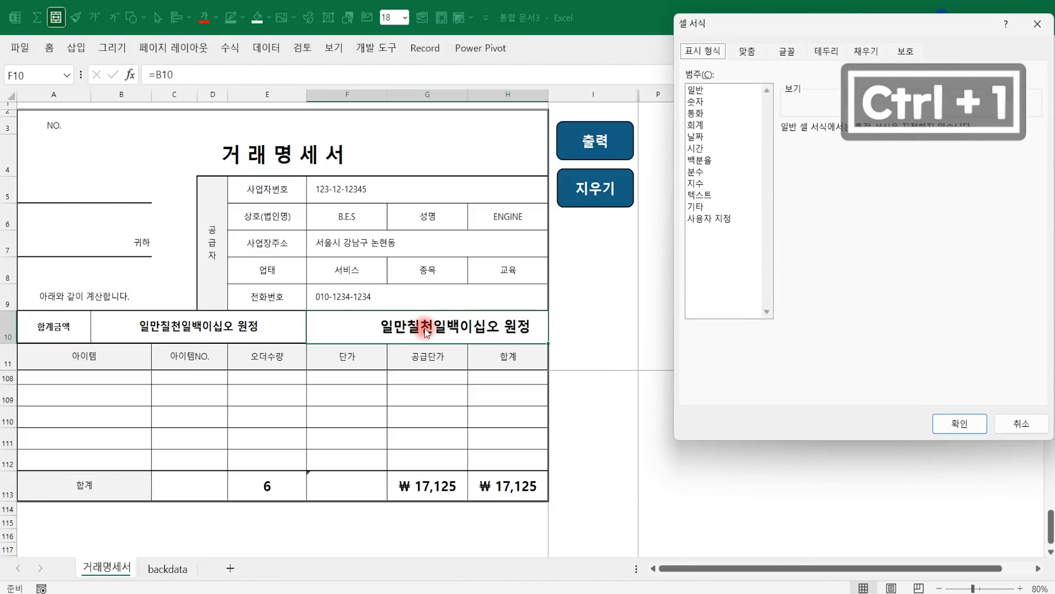
{"action": "left_click", "coordinate": [709, 218]}
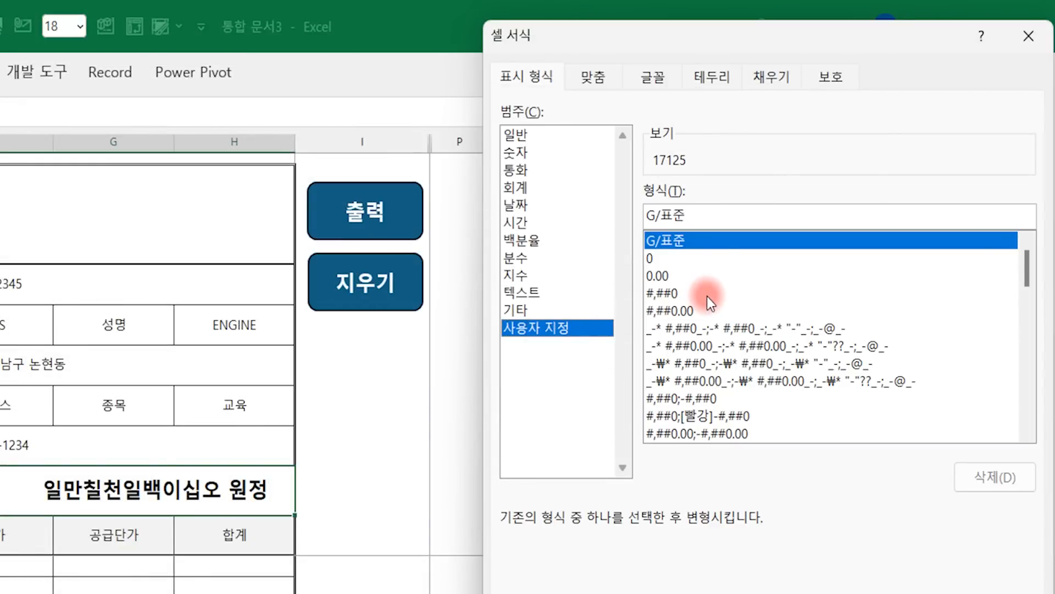
{"action": "left_click", "coordinate": [681, 294]}
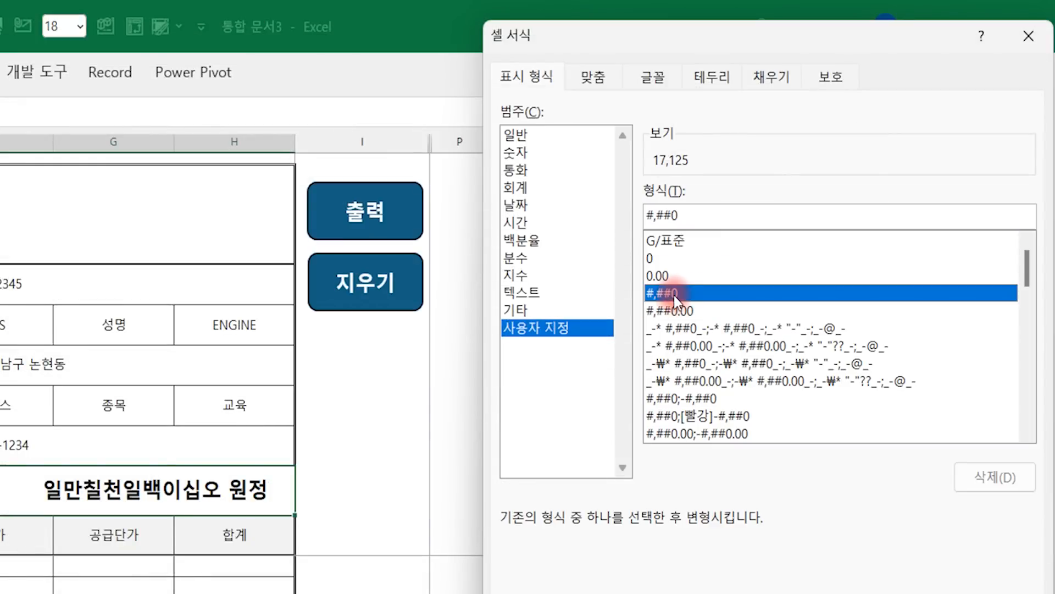
{"action": "left_click", "coordinate": [758, 222]}
{"action": "key", "text": "BackSpace"}
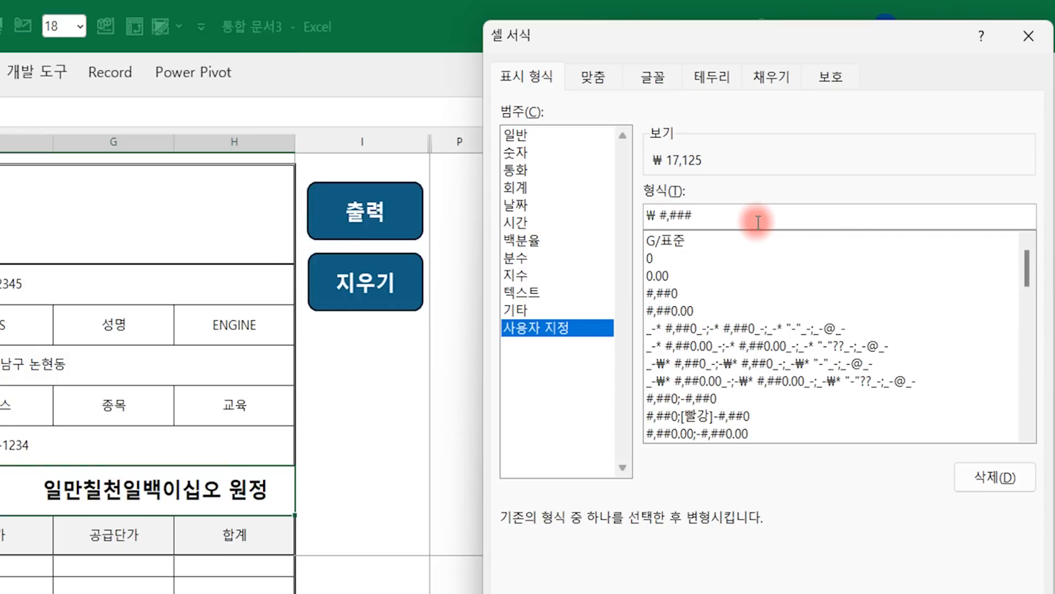
{"action": "key", "text": "Return"}
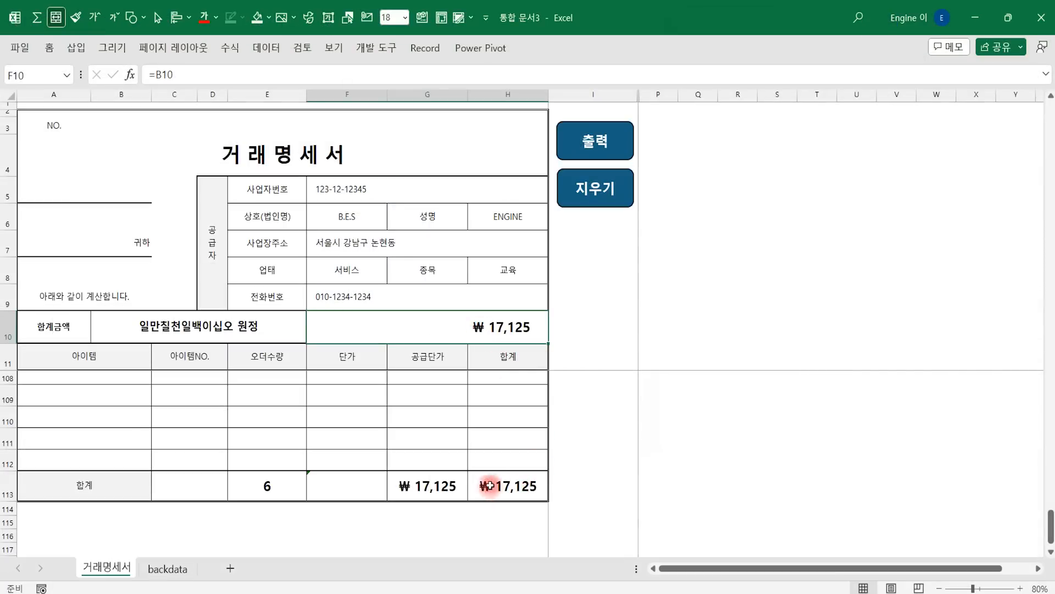
- Run the 지우기 macro to empty the statement and delete the 오더수량 entries in C3:C20 of the backdata sheet
{"action": "scroll", "coordinate": [515, 463], "scroll_direction": "up", "scroll_amount": 20}
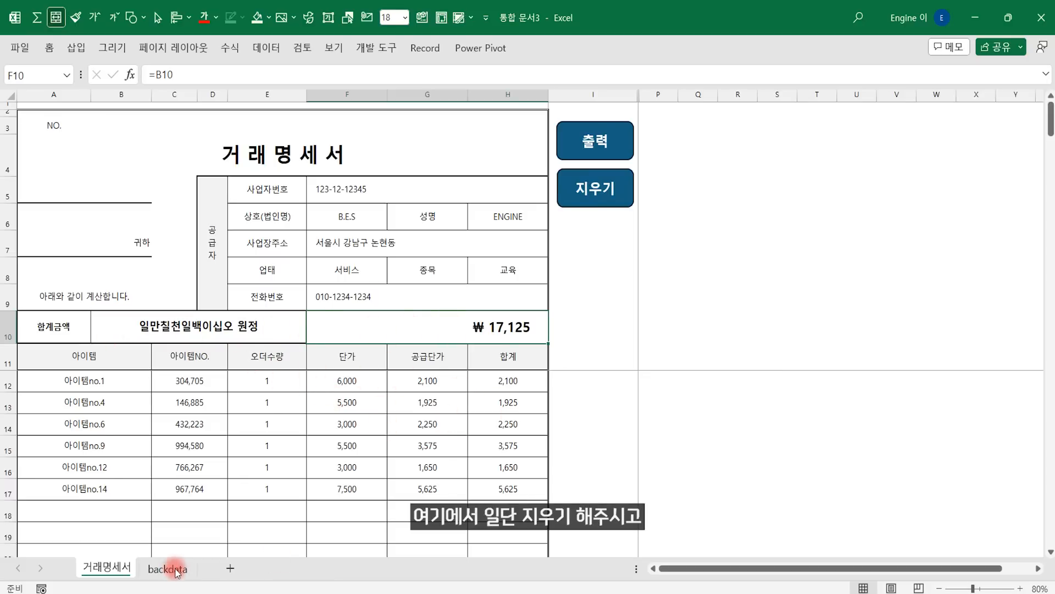
{"action": "left_click", "coordinate": [600, 196]}
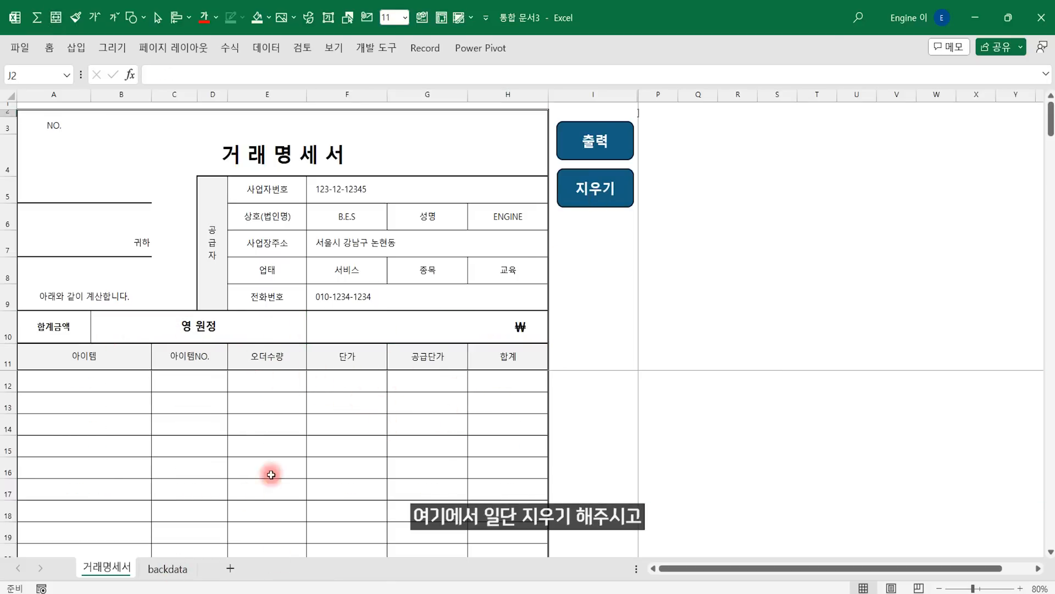
{"action": "left_click", "coordinate": [164, 568]}
{"action": "left_click_drag", "start_coordinate": [220, 139], "coordinate": [228, 382]}
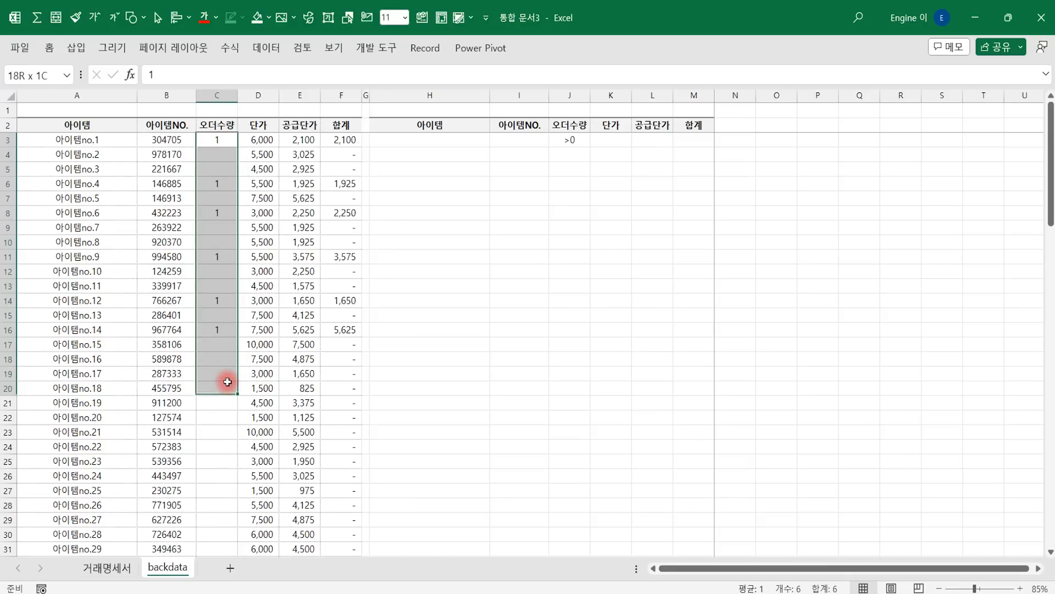
{"action": "key", "text": "Delete"}
- Enter the 오더수량 values 2, 3, 4, 1, 3 and 4 in cells C3, C7, C10, C13, C15 and C18 of backdata
{"action": "left_click", "coordinate": [219, 144]}
{"action": "type", "text": "2"}
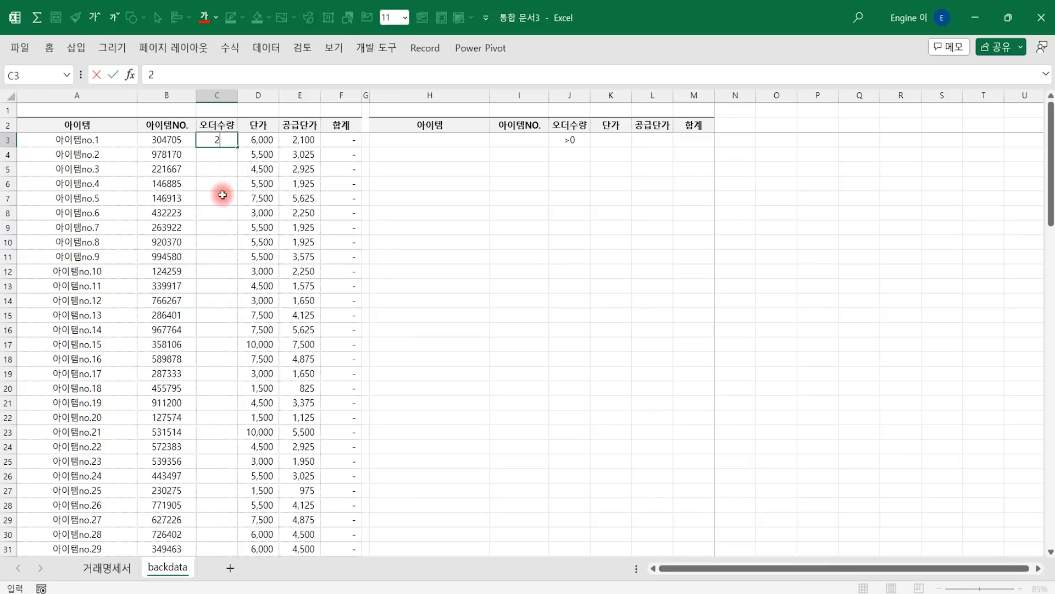
{"action": "double_click", "coordinate": [222, 196]}
{"action": "type", "text": "3"}
{"action": "left_click", "coordinate": [219, 242]}
{"action": "type", "text": "4"}
{"action": "left_click", "coordinate": [223, 286]}
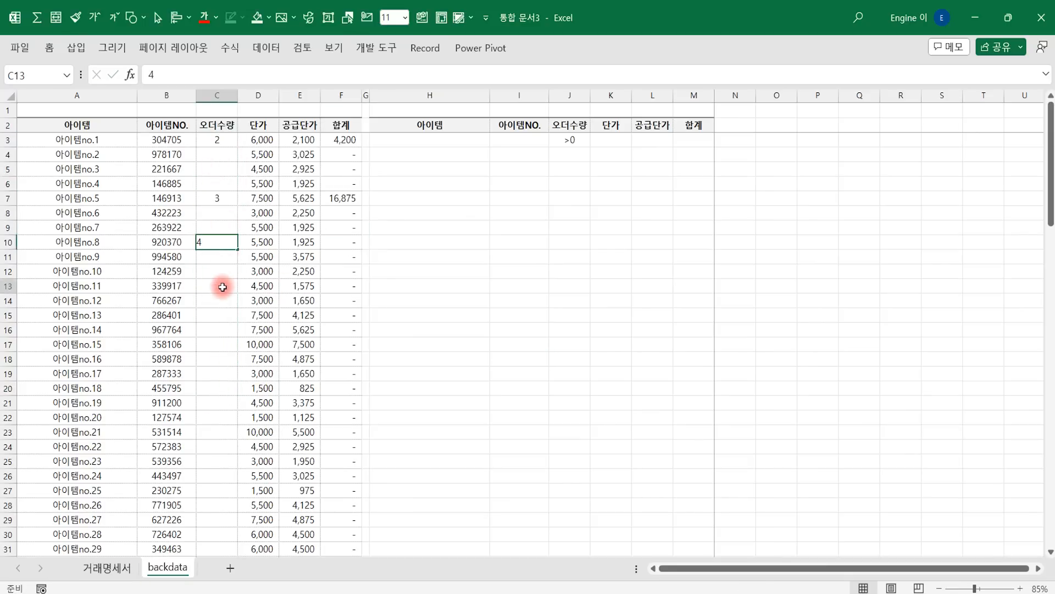
{"action": "type", "text": "1"}
{"action": "left_click", "coordinate": [218, 313]}
{"action": "type", "text": "3"}
{"action": "left_click", "coordinate": [222, 358]}
{"action": "type", "text": "4"}
{"action": "left_click", "coordinate": [299, 416]}
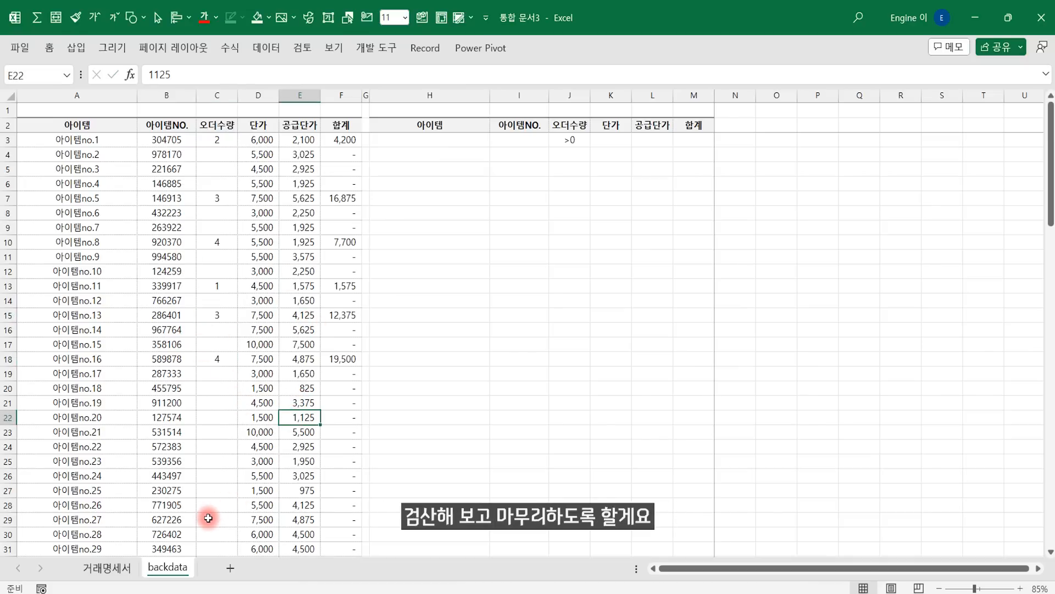
- Run the 출력 macro on the 거래명세서 sheet and compare the 합계금액 with the 합계 row at the end of the statement
{"action": "left_click", "coordinate": [117, 566]}
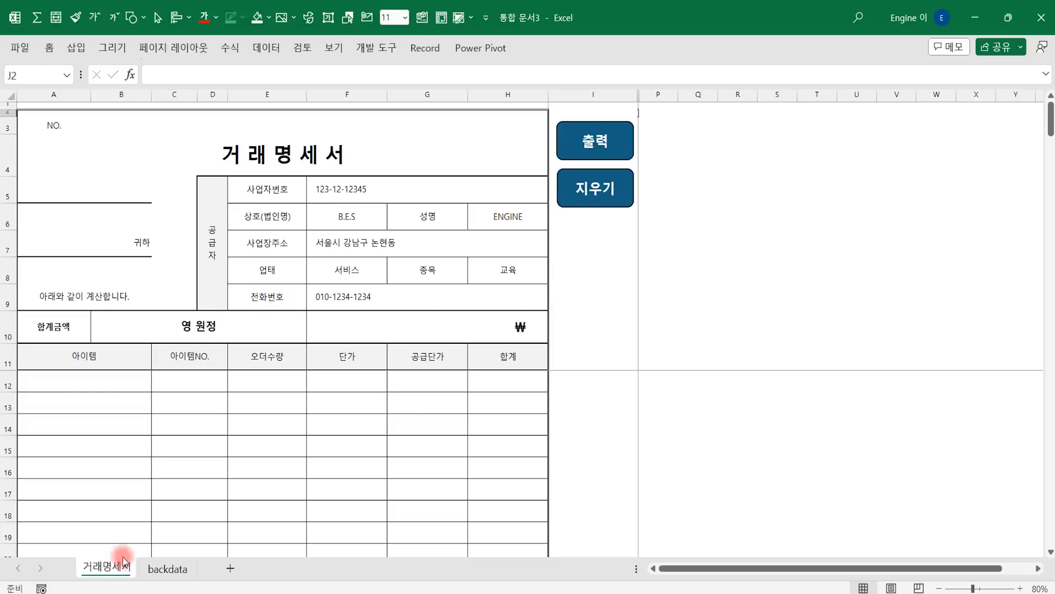
{"action": "left_click", "coordinate": [601, 142]}
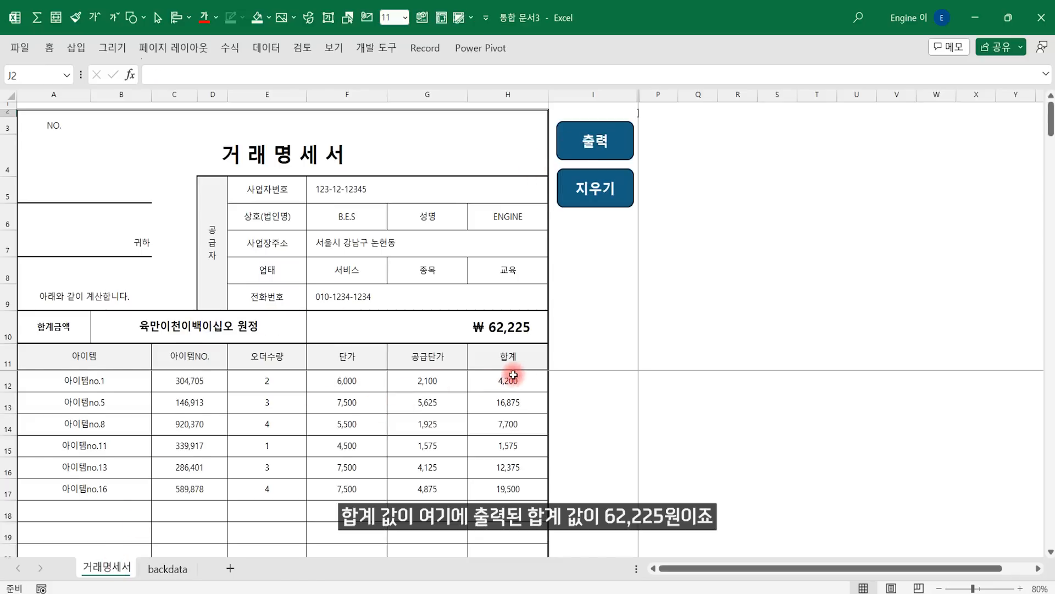
{"action": "scroll", "coordinate": [513, 413], "scroll_direction": "down", "scroll_amount": 4}
{"action": "scroll", "coordinate": [512, 419], "scroll_direction": "down", "scroll_amount": 20}
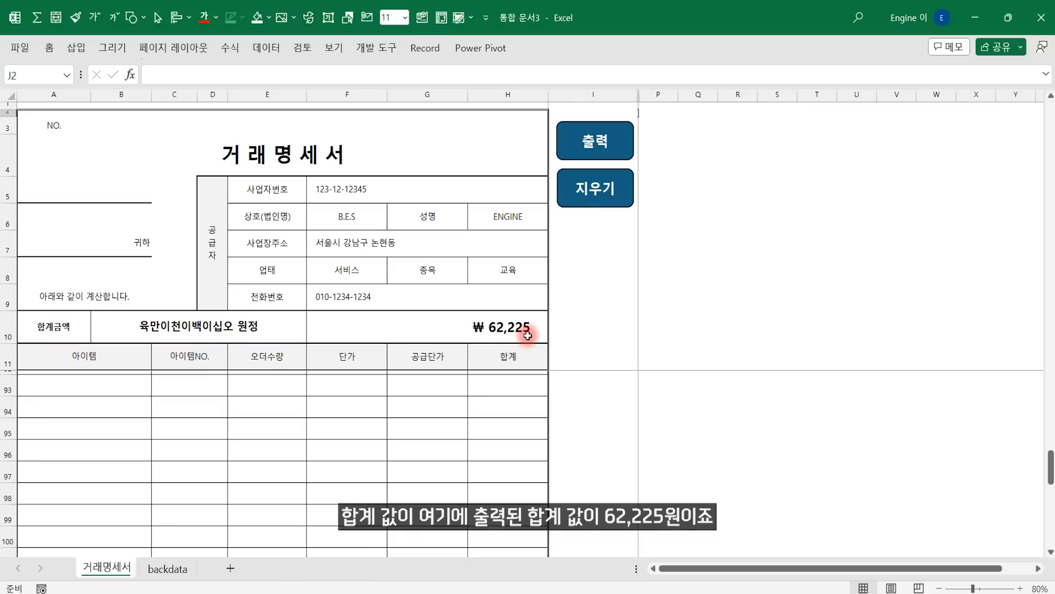
{"action": "scroll", "coordinate": [523, 358], "scroll_direction": "down", "scroll_amount": 5}
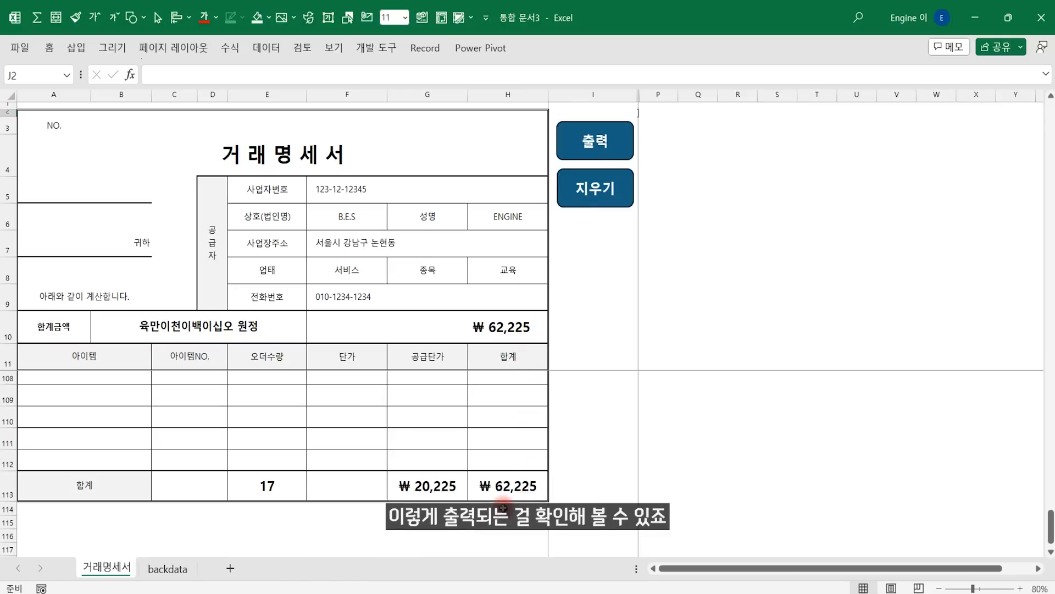
{"action": "scroll", "coordinate": [525, 472], "scroll_direction": "up", "scroll_amount": 20}
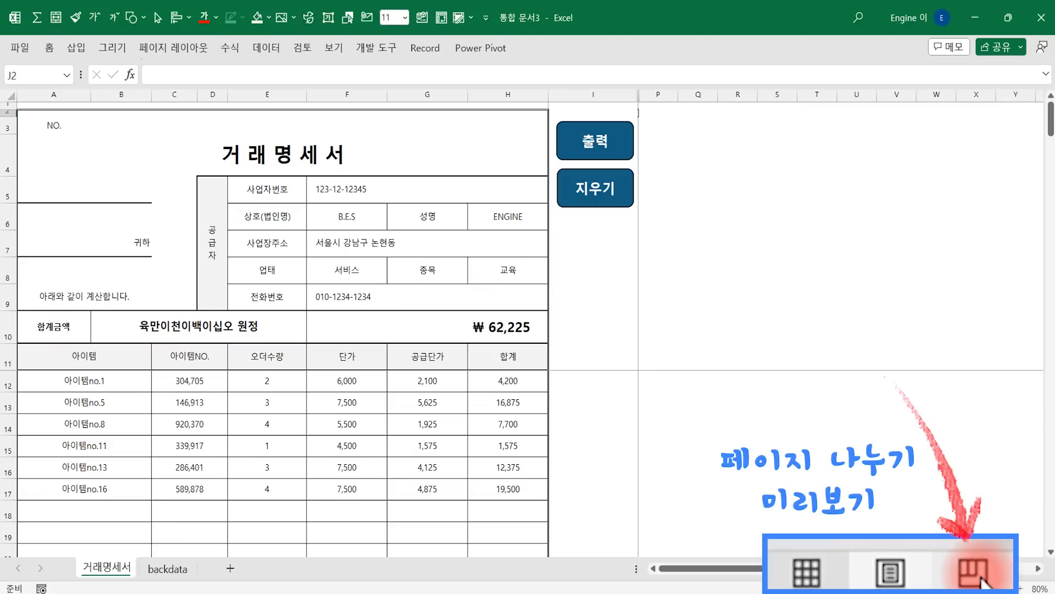
- Switch the 거래명세서 sheet to page break preview and move the first page break down to the end of the 합계 row 113
{"action": "left_click", "coordinate": [919, 587]}
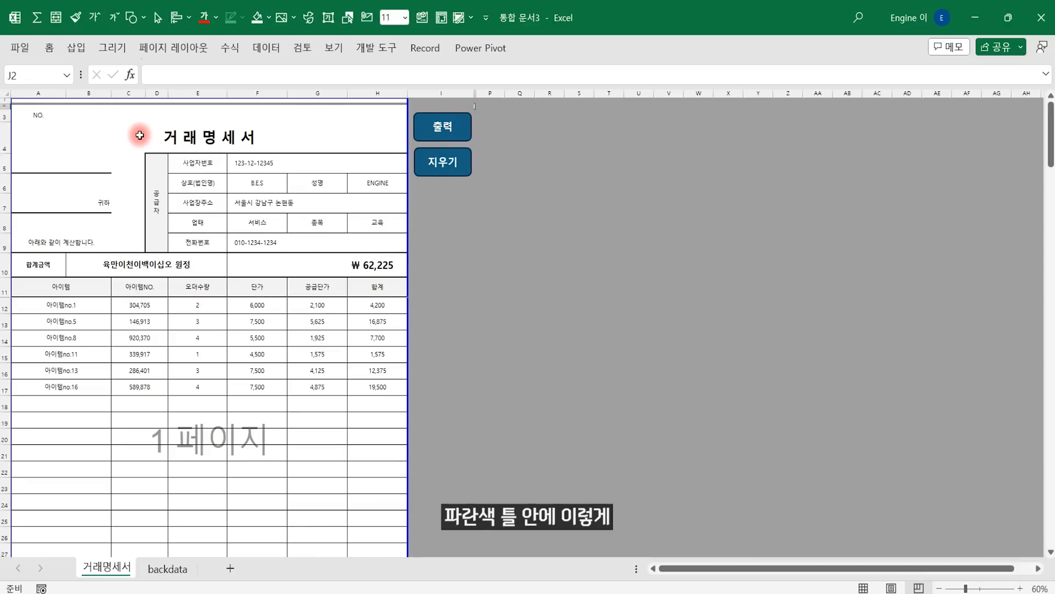
{"action": "scroll", "coordinate": [280, 308], "scroll_direction": "down", "scroll_amount": 10}
{"action": "scroll", "coordinate": [282, 316], "scroll_direction": "down", "scroll_amount": 13}
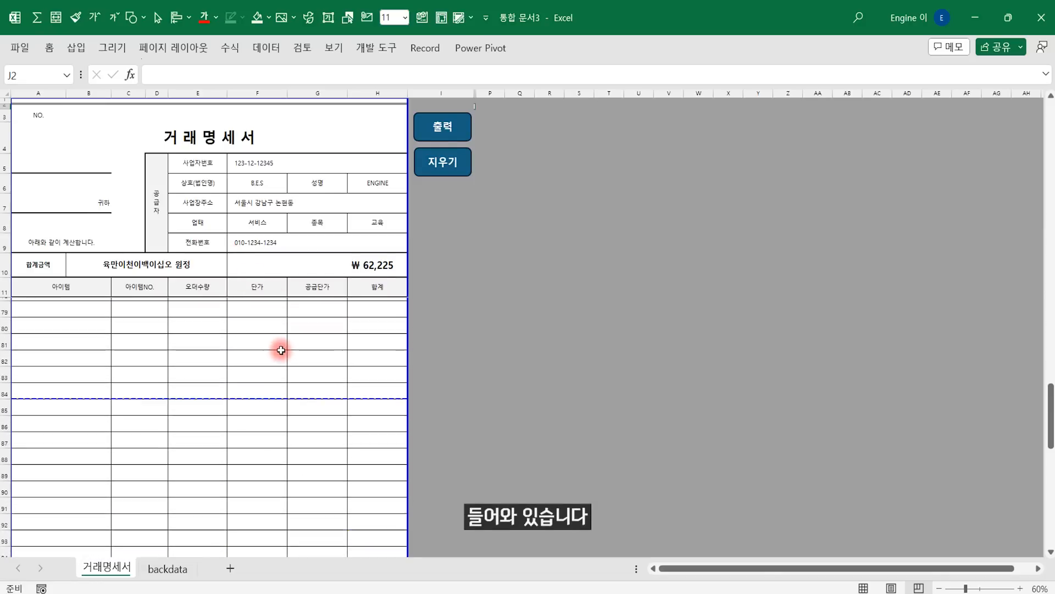
{"action": "scroll", "coordinate": [282, 362], "scroll_direction": "down", "scroll_amount": 3}
{"action": "scroll", "coordinate": [256, 383], "scroll_direction": "up", "scroll_amount": 5}
{"action": "scroll", "coordinate": [255, 384], "scroll_direction": "up", "scroll_amount": 18}
{"action": "scroll", "coordinate": [236, 404], "scroll_direction": "down", "scroll_amount": 7}
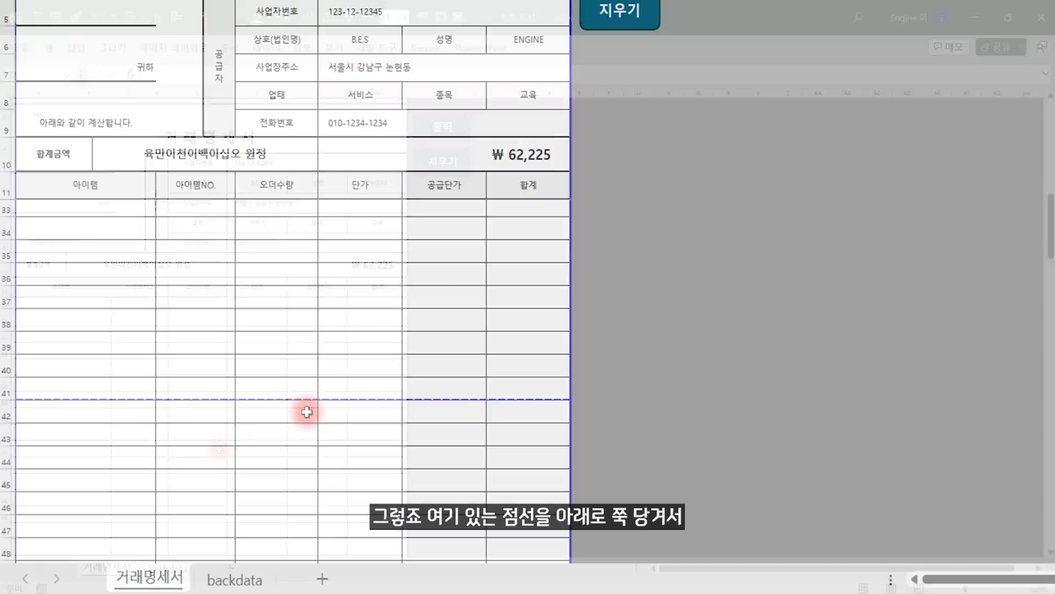
{"action": "left_click_drag", "start_coordinate": [303, 399], "coordinate": [337, 530]}
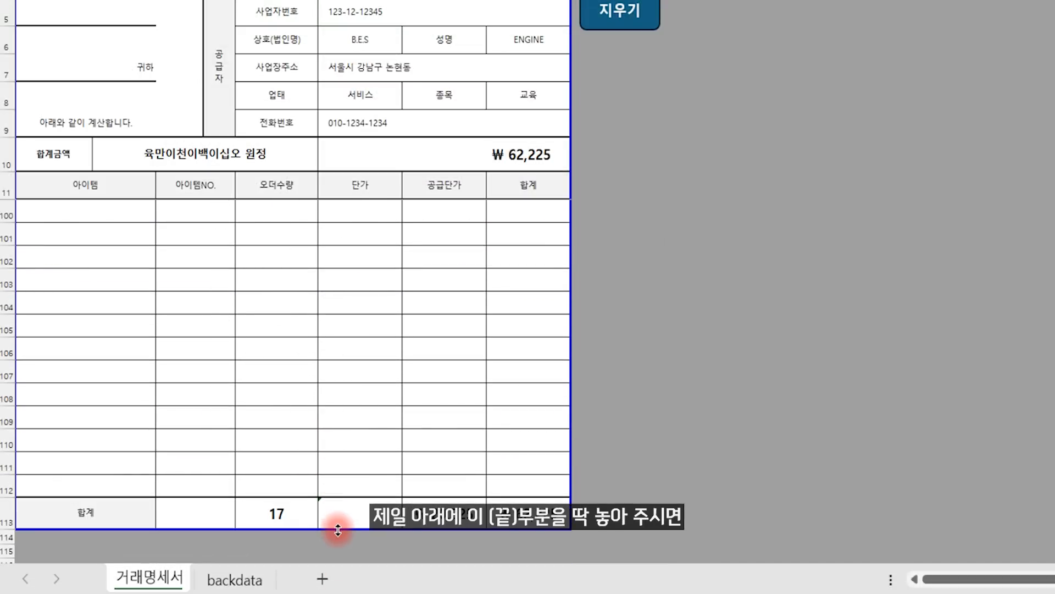
- Review the single-page statement in the print preview and return to the sheet
{"action": "scroll", "coordinate": [338, 433], "scroll_direction": "up", "scroll_amount": 18}
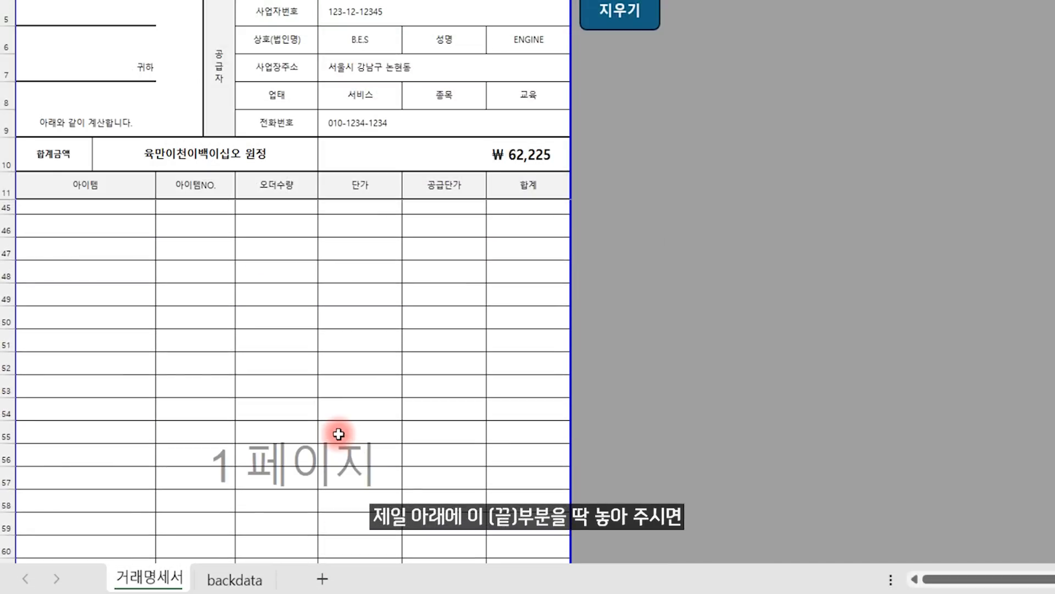
{"action": "scroll", "coordinate": [338, 434], "scroll_direction": "up", "scroll_amount": 11}
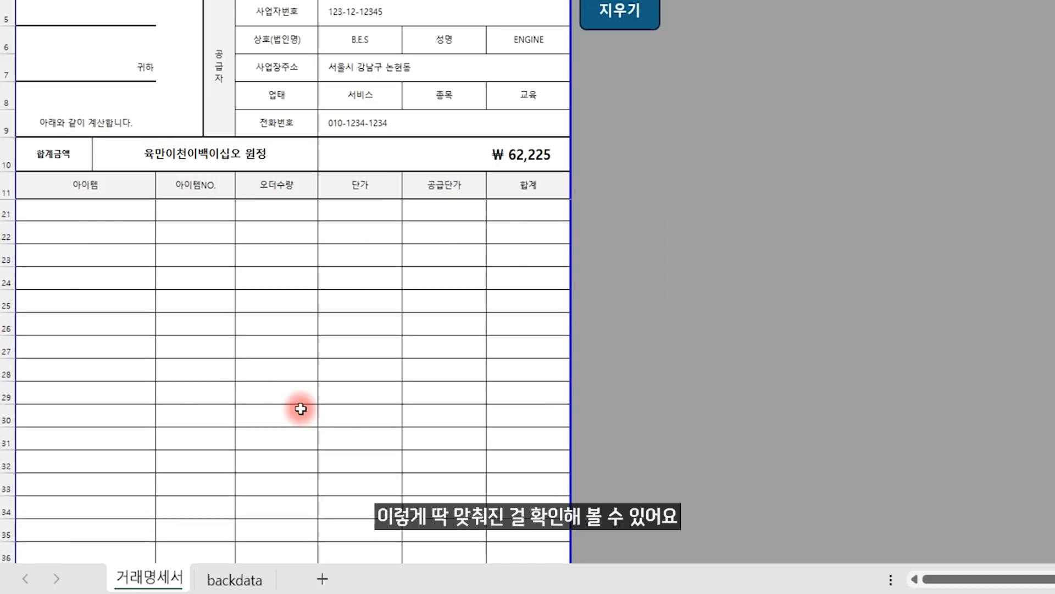
{"action": "left_click", "coordinate": [313, 373]}
{"action": "key", "text": "ctrl+p"}
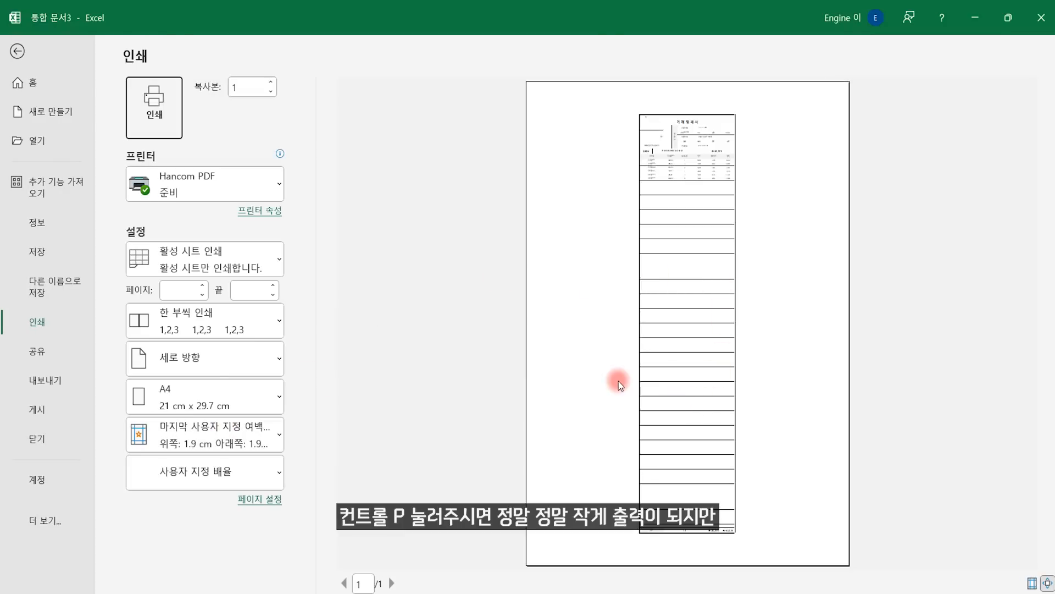
{"action": "key", "text": "Escape"}
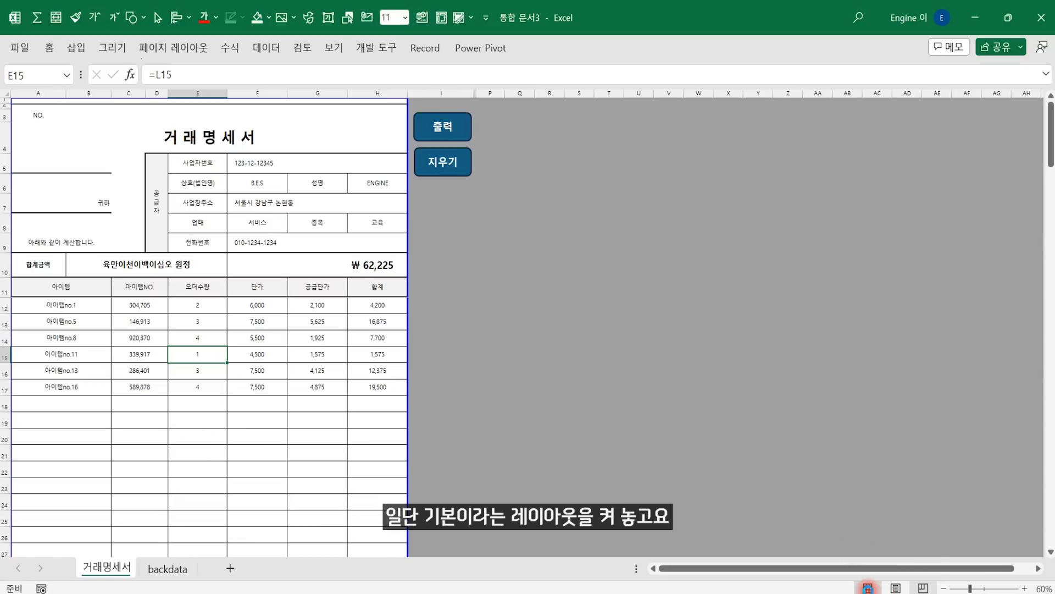
- Return the 거래명세서 sheet to normal view and check where the item list on backdata ends
{"action": "left_click", "coordinate": [867, 588]}
{"action": "left_click", "coordinate": [334, 459]}
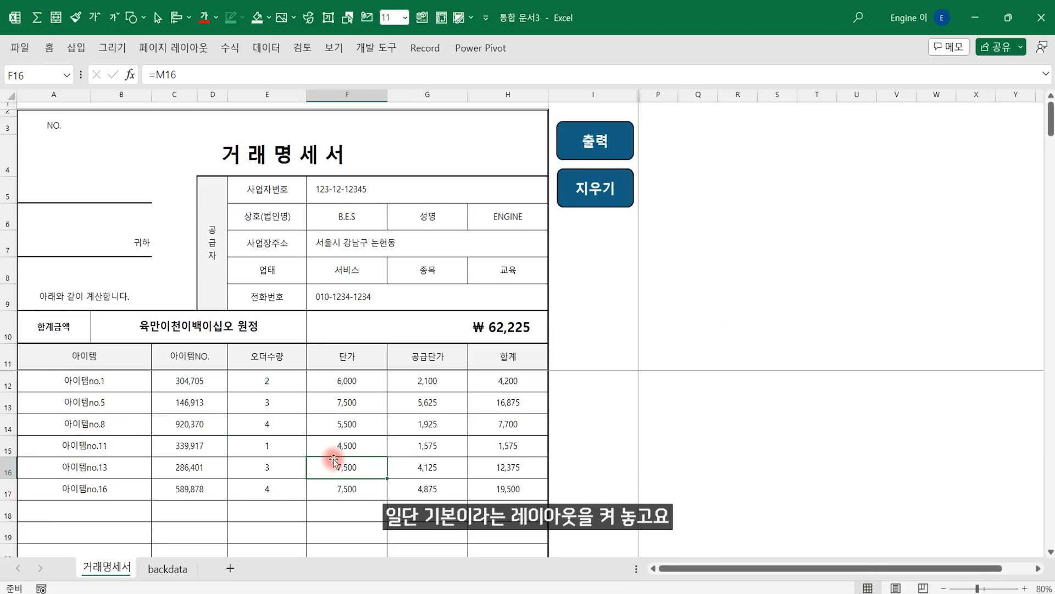
{"action": "left_click", "coordinate": [149, 575]}
{"action": "left_click", "coordinate": [117, 146]}
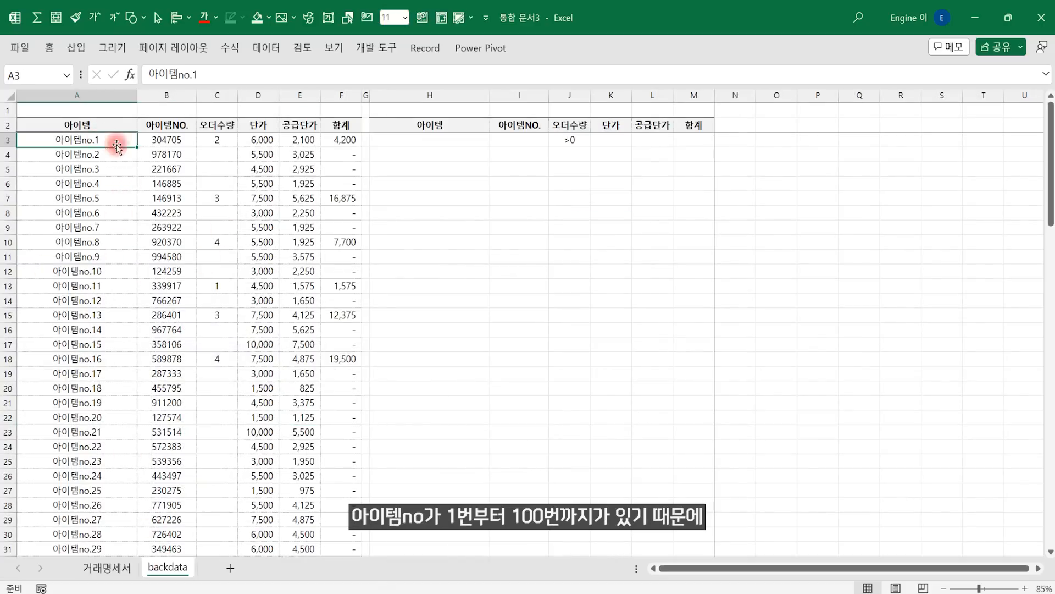
{"action": "key", "text": "ctrl+Down"}
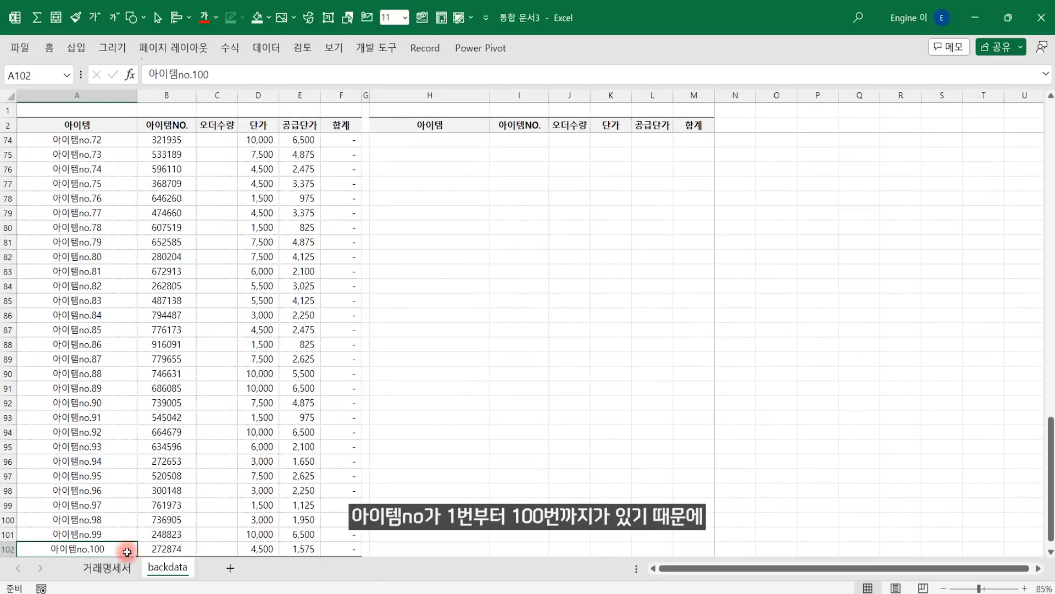
- Hide the unused rows 41 to 112 of the 거래명세서 sheet
{"action": "left_click", "coordinate": [106, 569]}
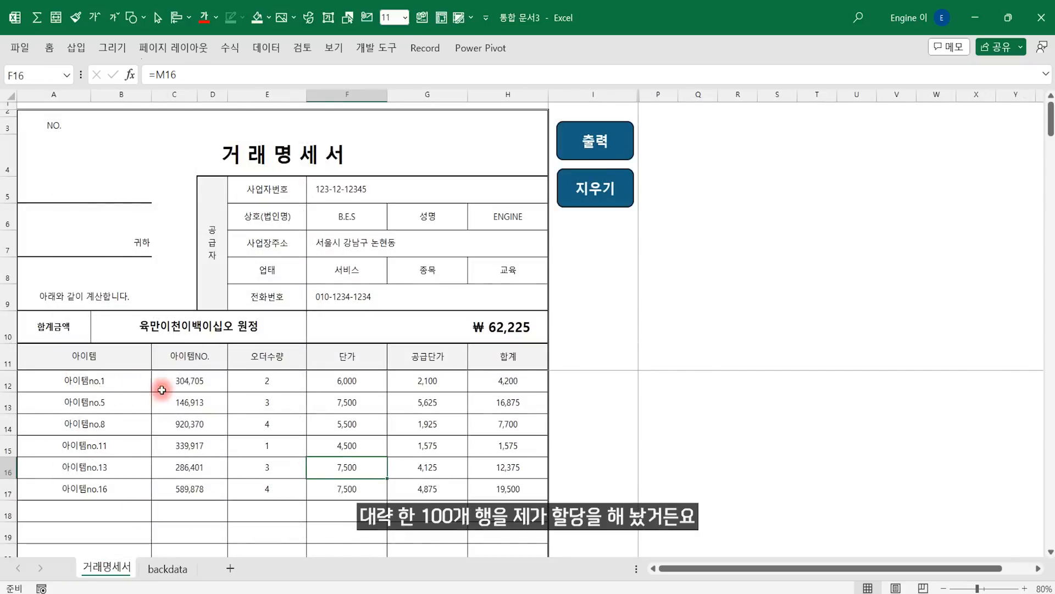
{"action": "scroll", "coordinate": [151, 474], "scroll_direction": "down", "scroll_amount": 7}
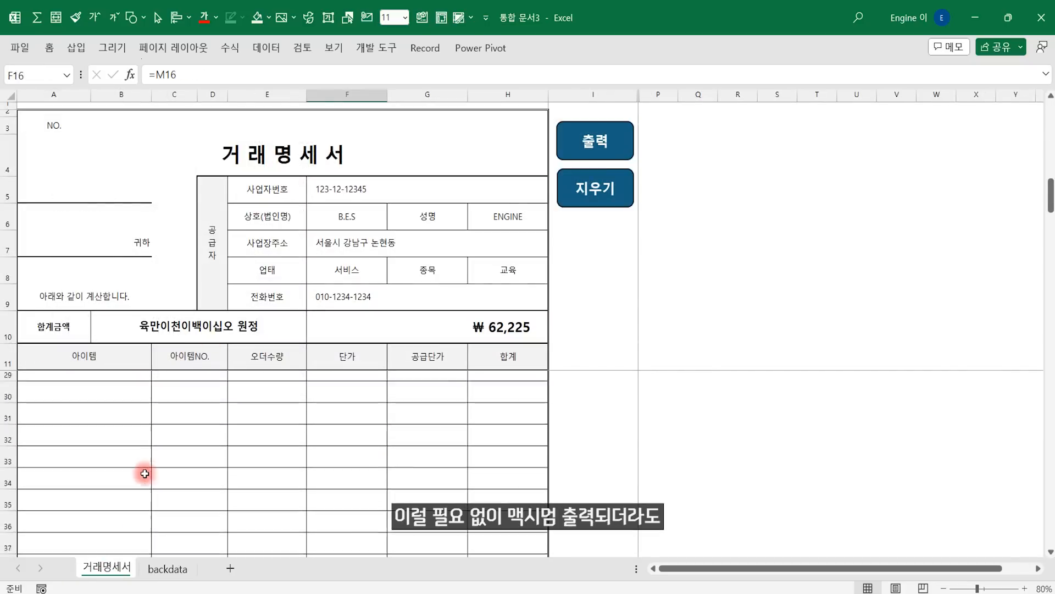
{"action": "scroll", "coordinate": [113, 477], "scroll_direction": "down", "scroll_amount": 1}
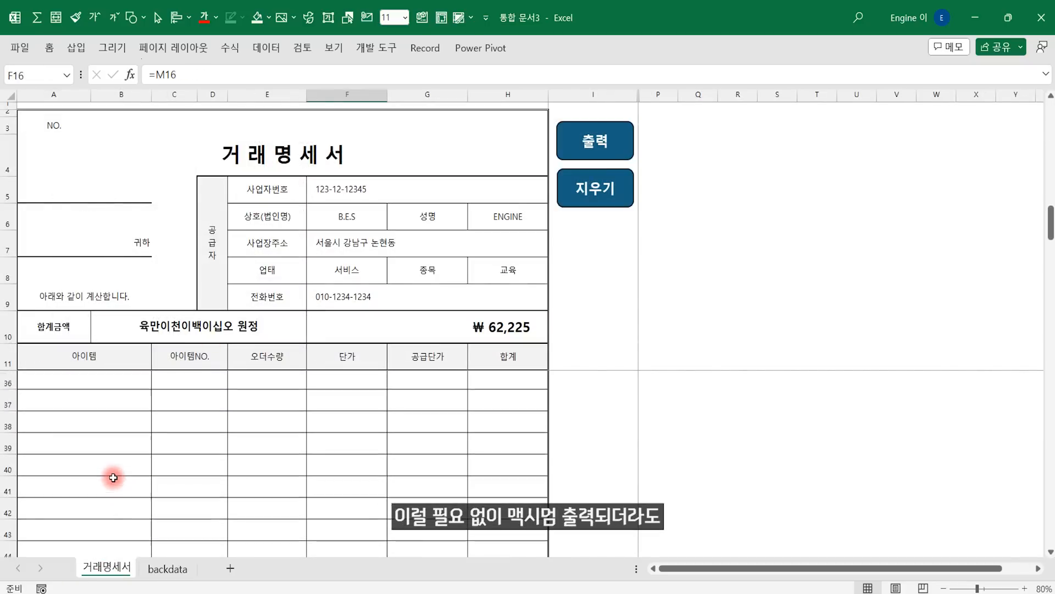
{"action": "left_click", "coordinate": [5, 473]}
{"action": "left_click_drag", "start_coordinate": [5, 472], "coordinate": [78, 464]}
{"action": "right_click", "coordinate": [125, 400]}
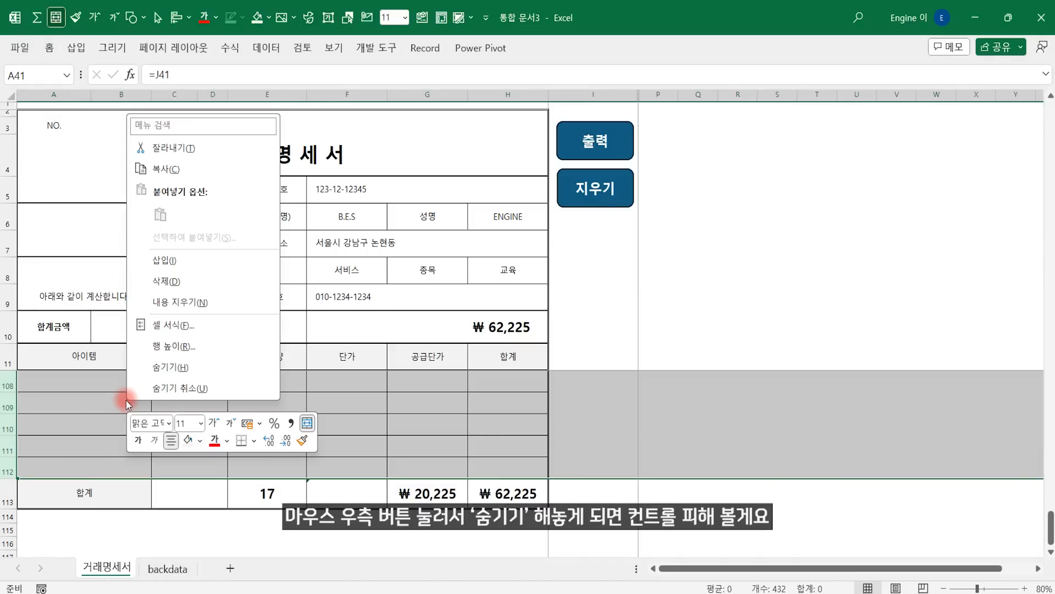
{"action": "left_click", "coordinate": [162, 359]}
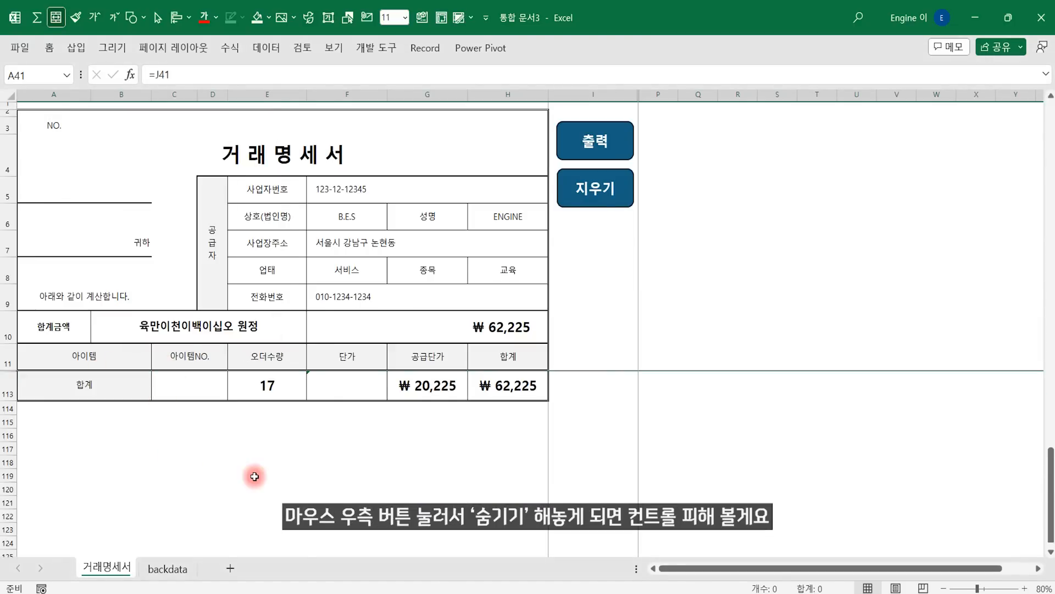
{"action": "left_click", "coordinate": [263, 449]}
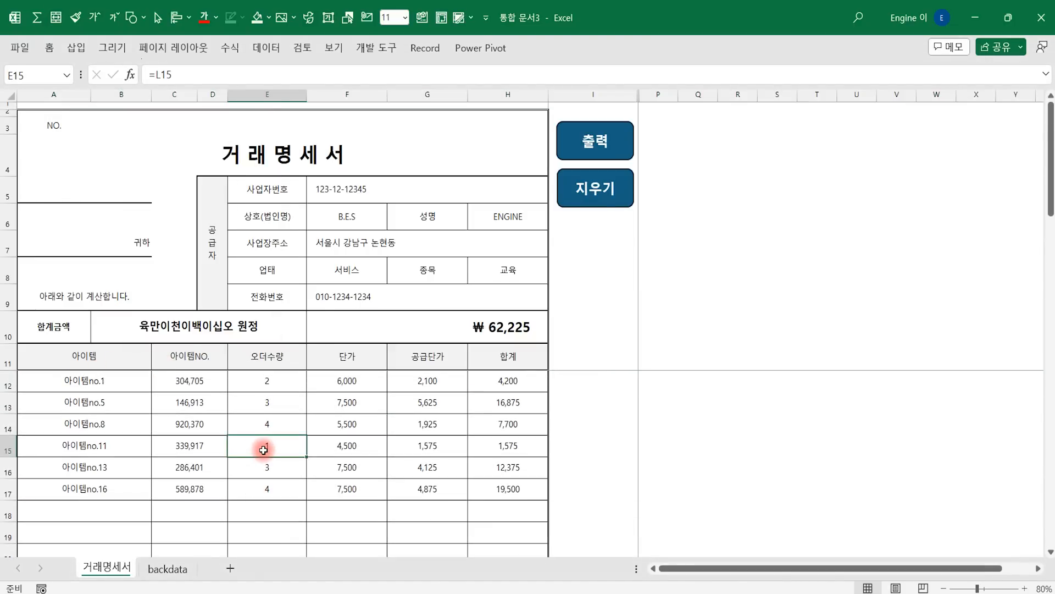
- Set the print scaling of the statement to 한 페이지에 시트 맞추기 and return to the sheet
{"action": "key", "text": "ctrl+p"}
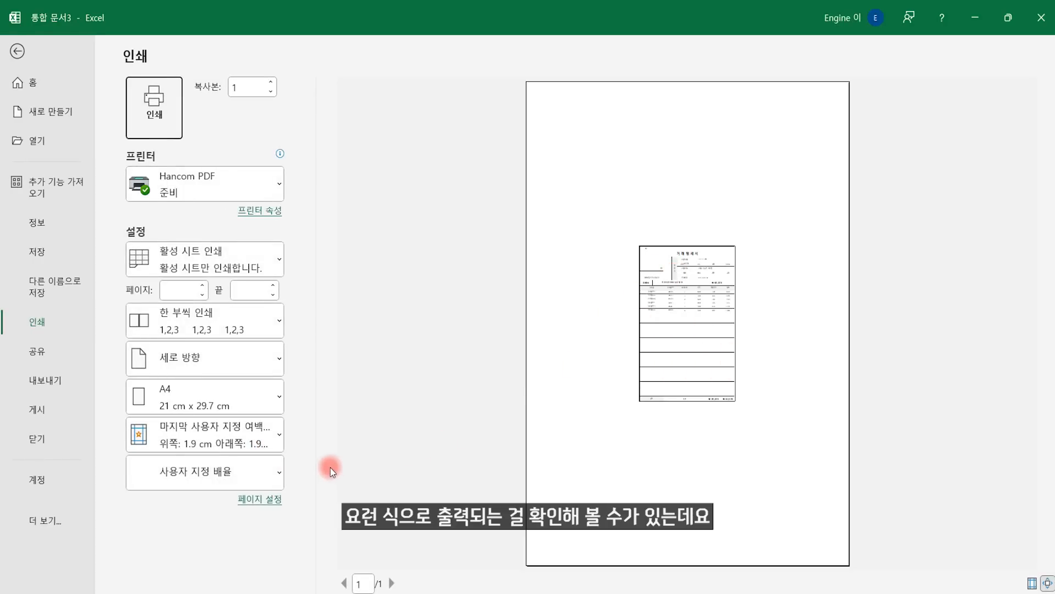
{"action": "left_click", "coordinate": [245, 476]}
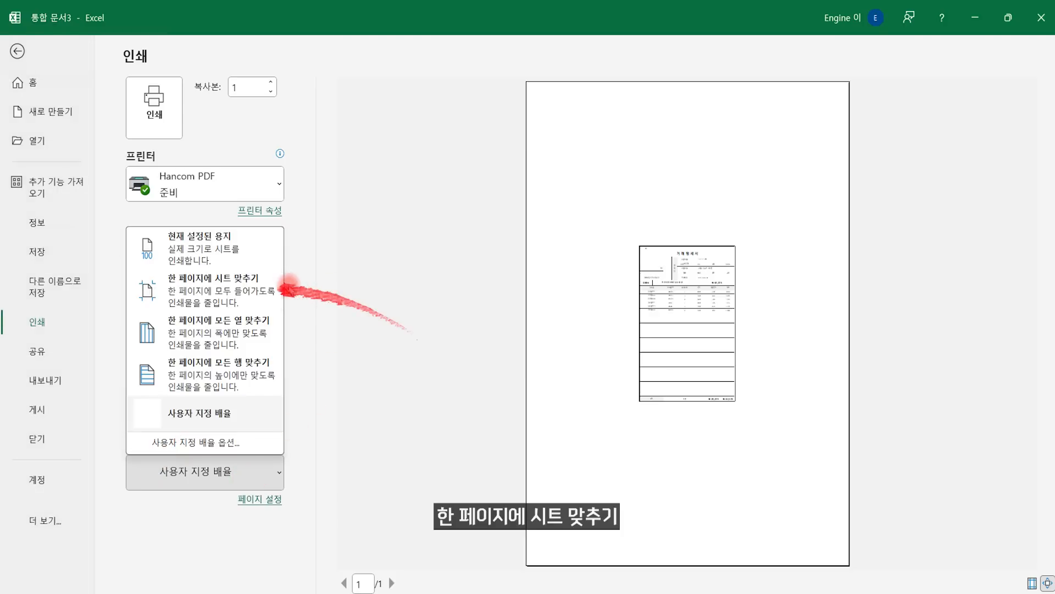
{"action": "left_click", "coordinate": [236, 291]}
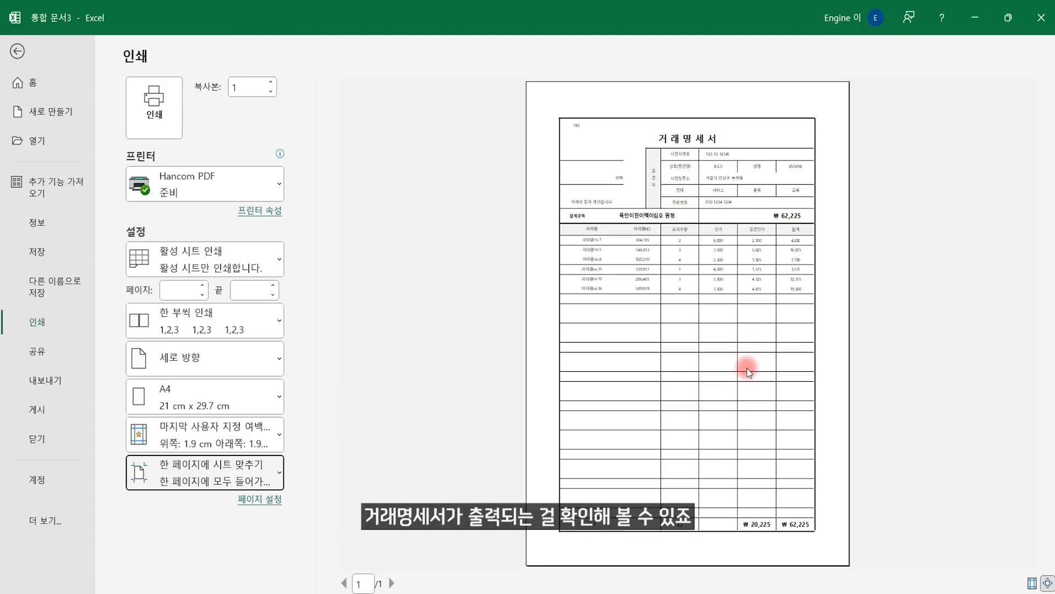
{"action": "key", "text": "Escape"}
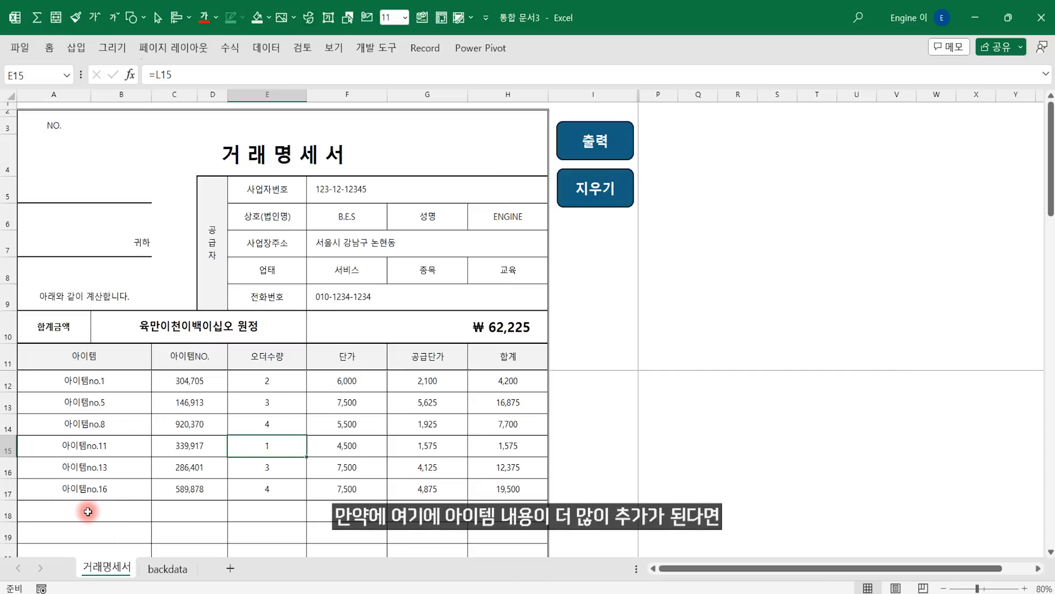
- Save the workbook as 자동견적서 만들기.xlsm in the Excel 매크로 사용 통합 문서 (*.xlsm) format
{"action": "scroll", "coordinate": [88, 511], "scroll_direction": "down", "scroll_amount": 8}
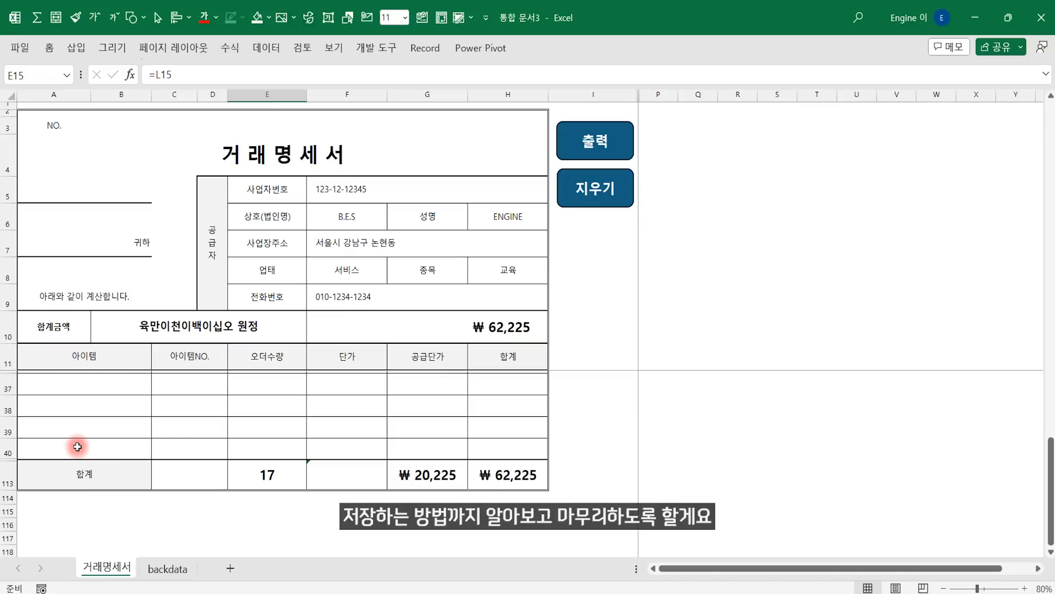
{"action": "left_click", "coordinate": [383, 290]}
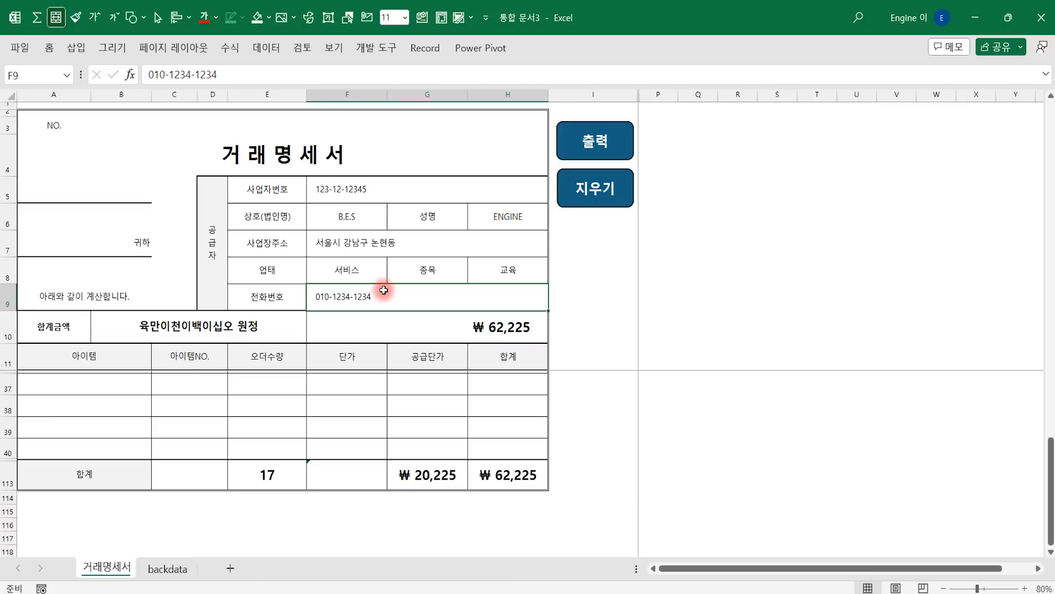
{"action": "key", "text": "F12"}
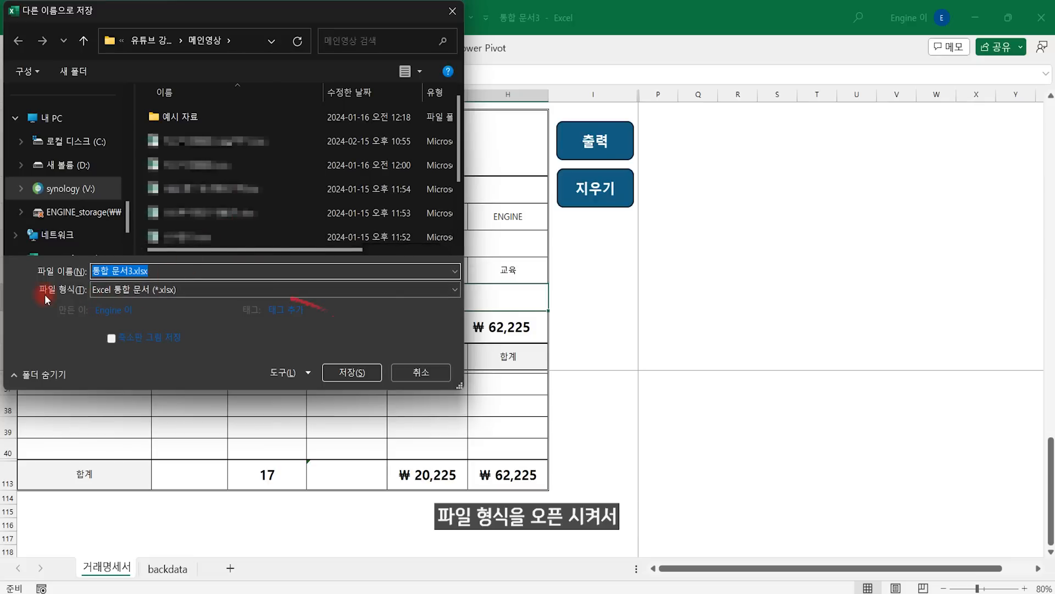
{"action": "left_click", "coordinate": [174, 289]}
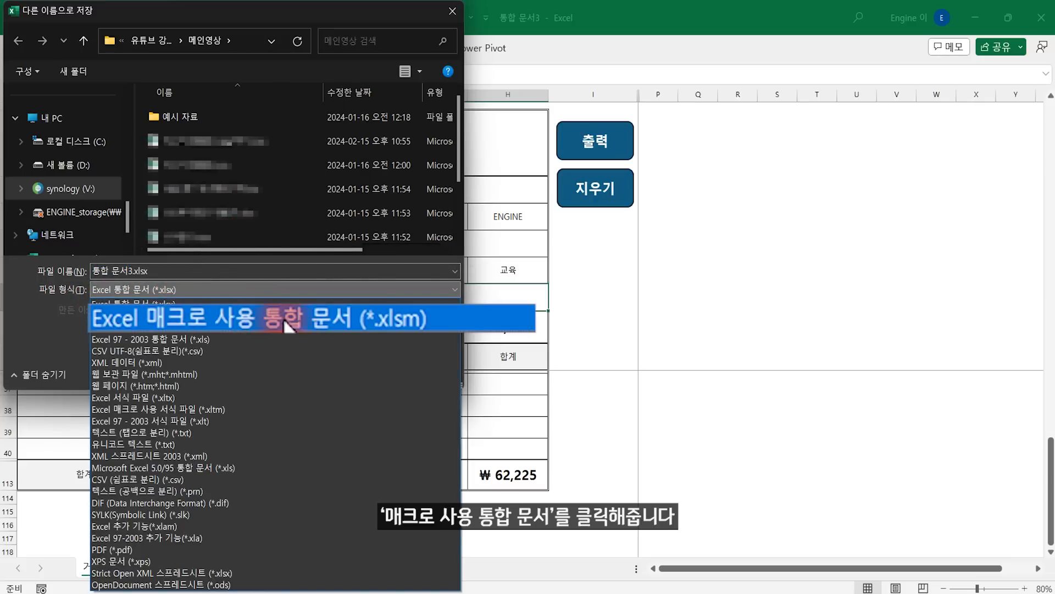
{"action": "left_click", "coordinate": [375, 318]}
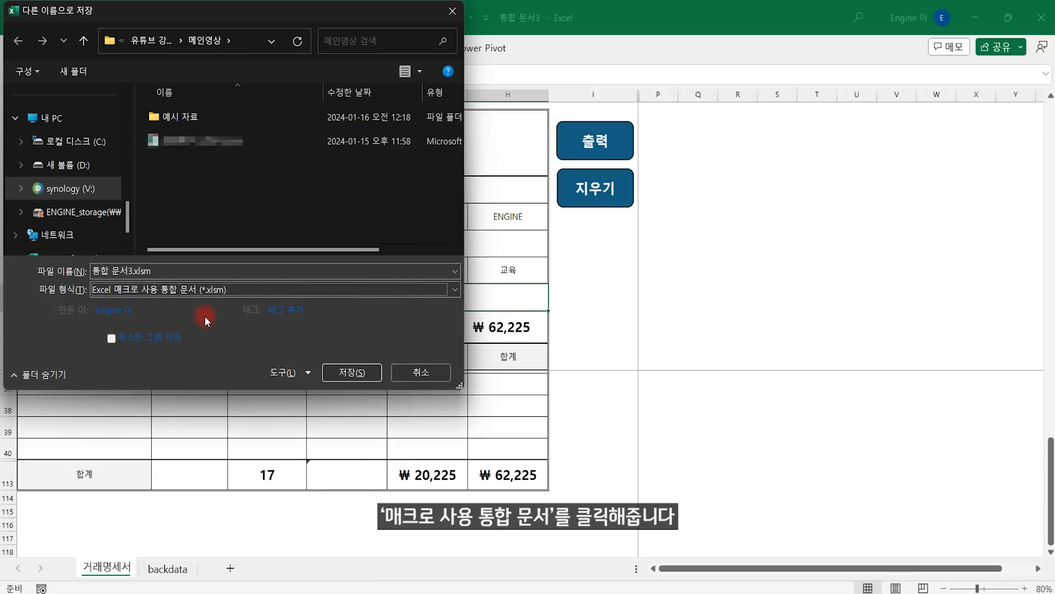
{"action": "left_click", "coordinate": [128, 271]}
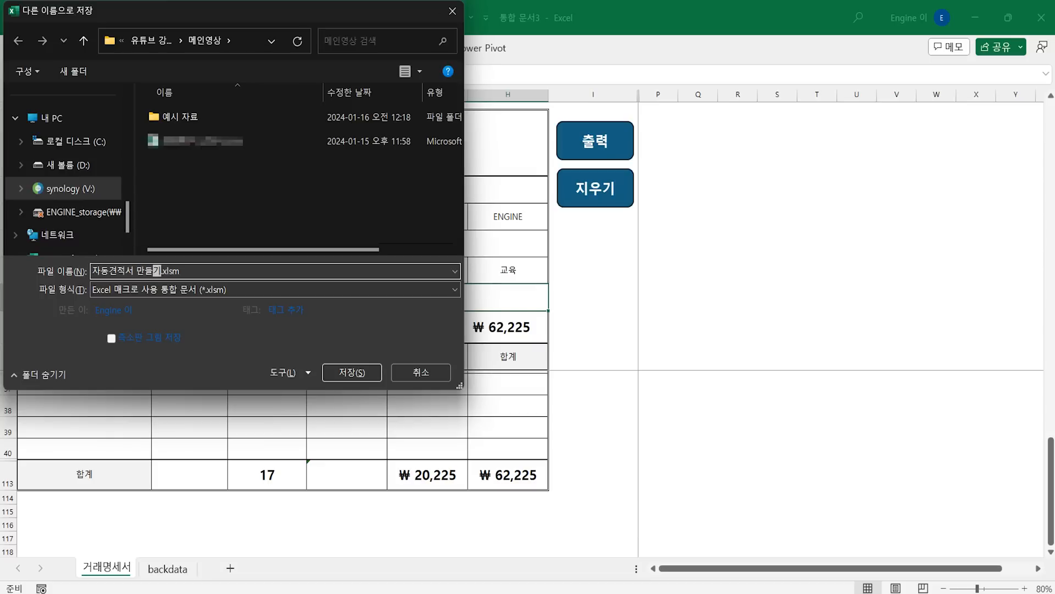
{"action": "key", "text": "Return"}
- Set the Trust Center (보안 센터) macro setting to VBA 매크로 사용, apply the Excel options and return to the sheet
{"action": "left_click", "coordinate": [22, 48]}
{"action": "left_click", "coordinate": [59, 523]}
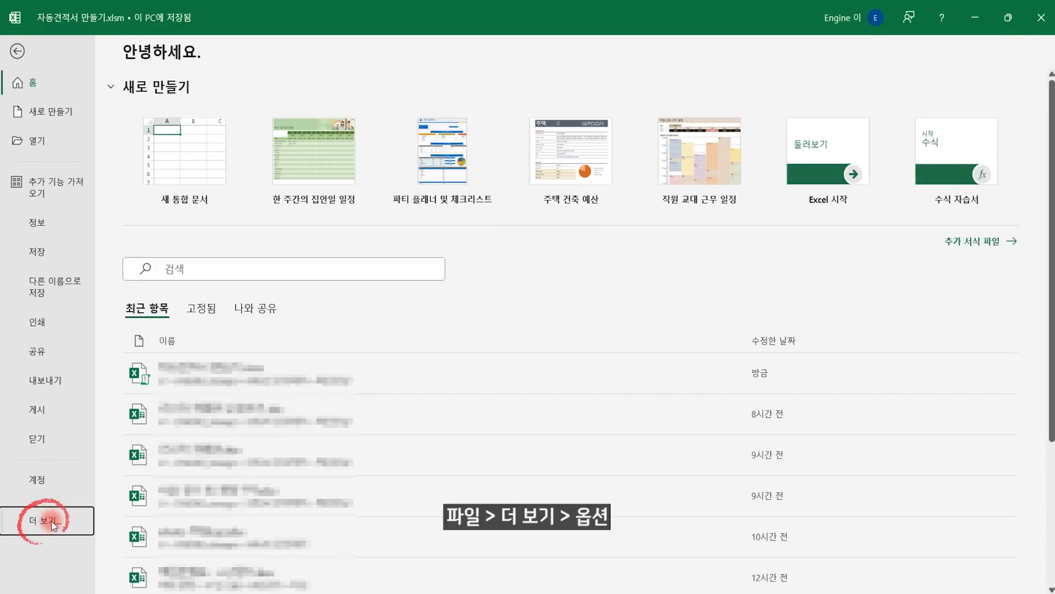
{"action": "left_click", "coordinate": [136, 554]}
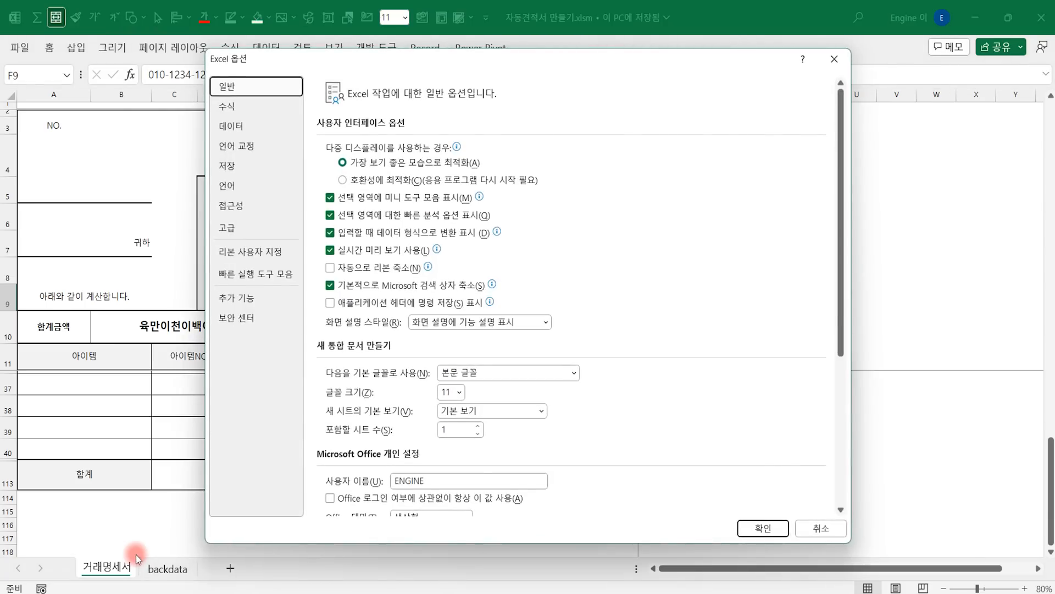
{"action": "left_click", "coordinate": [245, 300]}
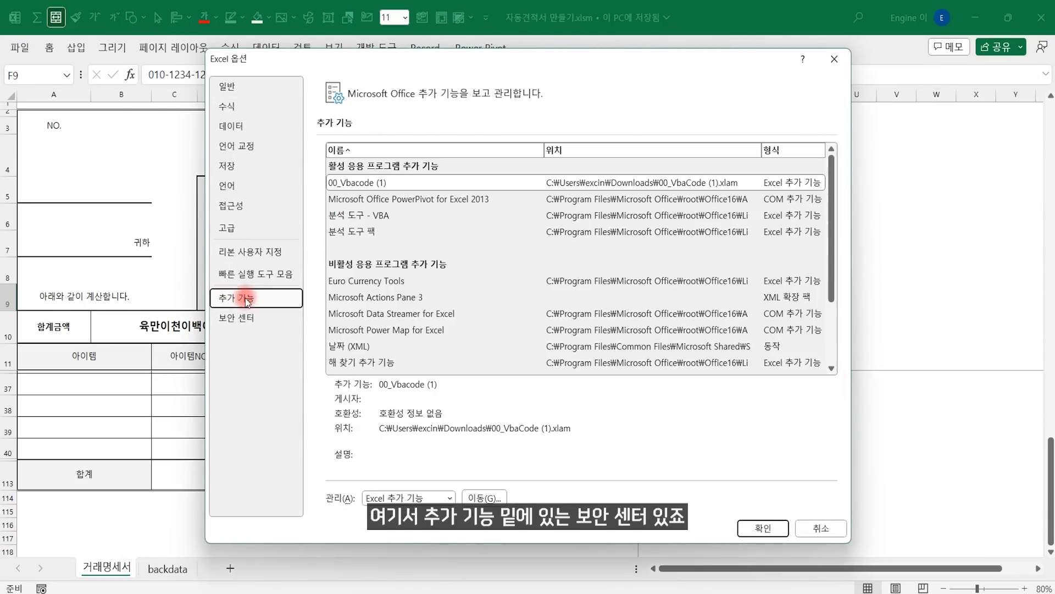
{"action": "left_click", "coordinate": [246, 318]}
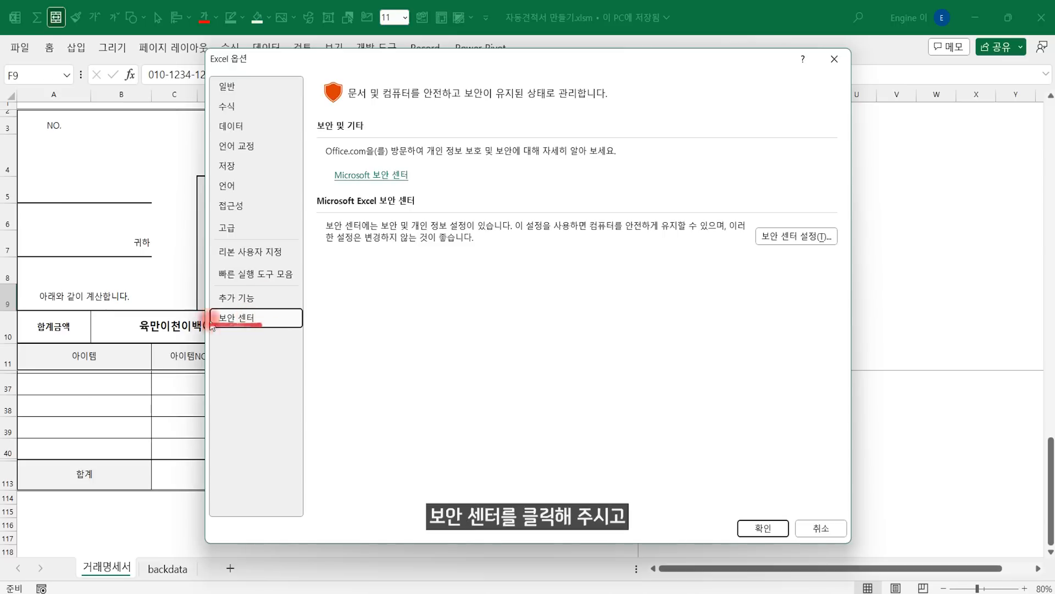
{"action": "left_click", "coordinate": [790, 239]}
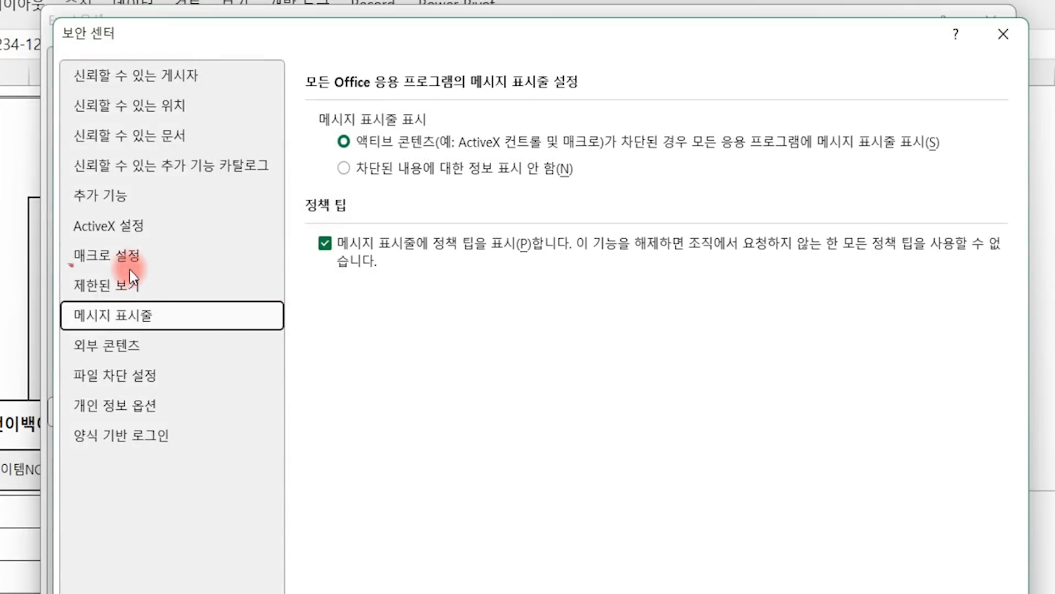
{"action": "left_click", "coordinate": [132, 257]}
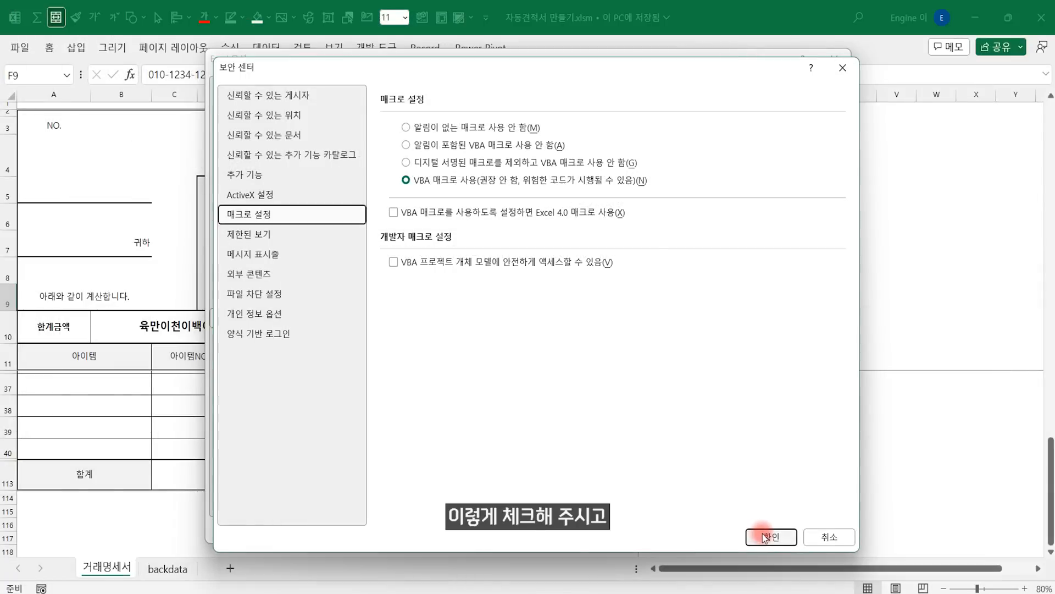
{"action": "left_click", "coordinate": [762, 533]}
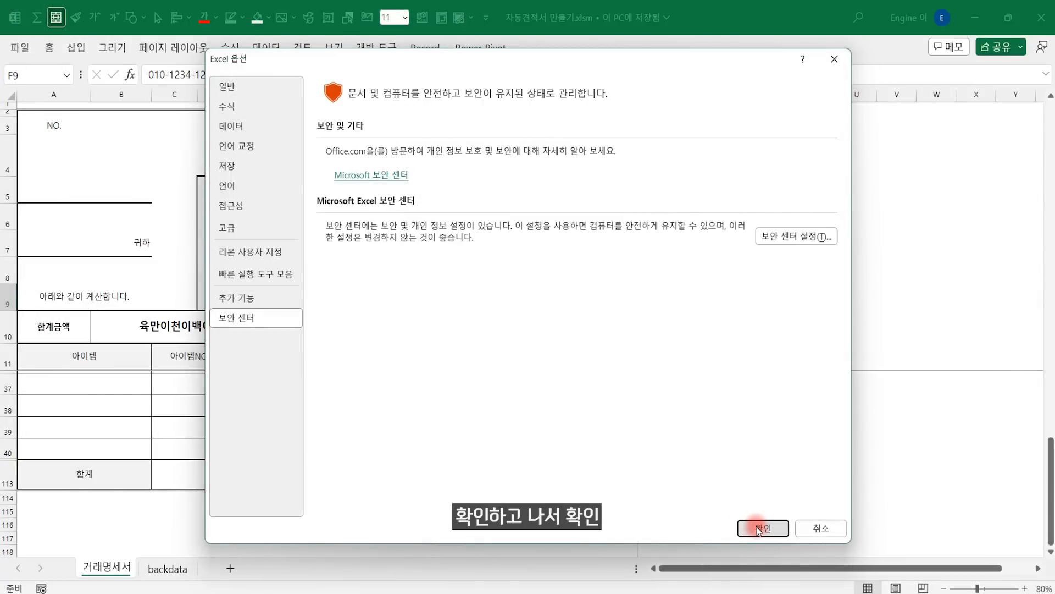
{"action": "left_click", "coordinate": [760, 527]}
{"action": "left_click", "coordinate": [600, 319]}
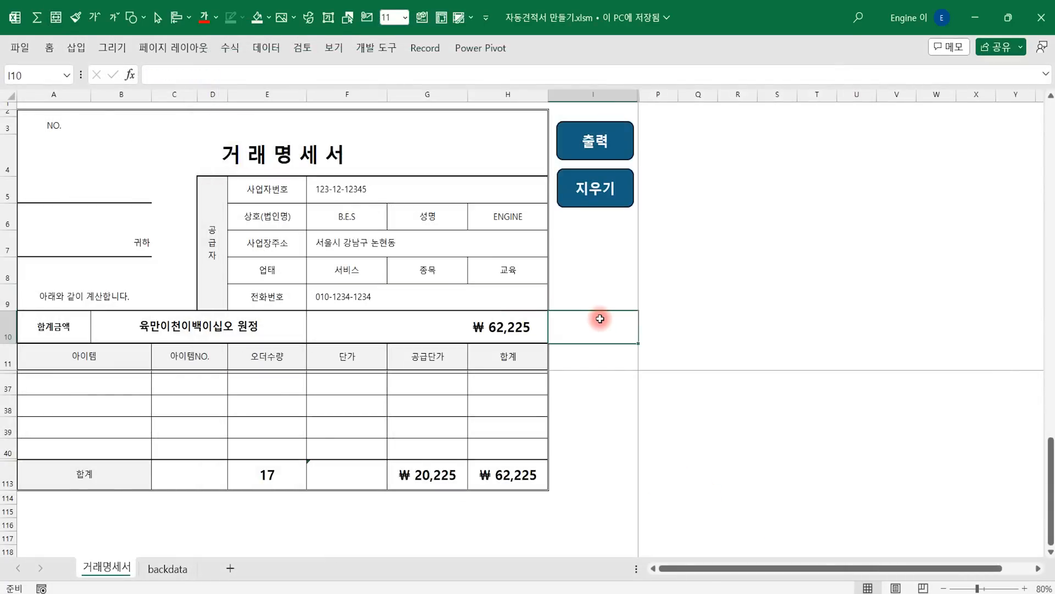